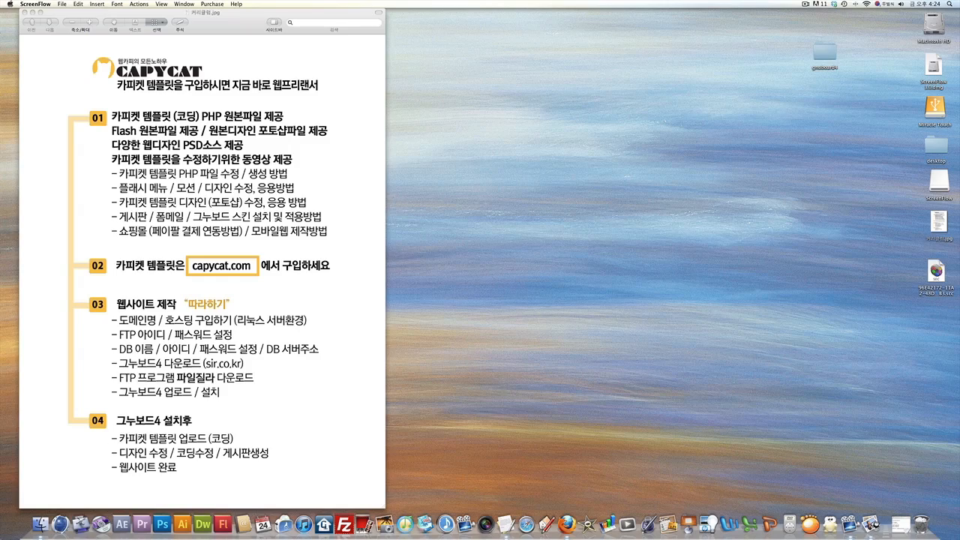
Switch to the Firefox desktop and browse Naver's 호스팅 results down to the hosting company sites.
{"action": "mouse_move", "coordinate": [0, 539]}
{"action": "left_click", "coordinate": [257, 418]}
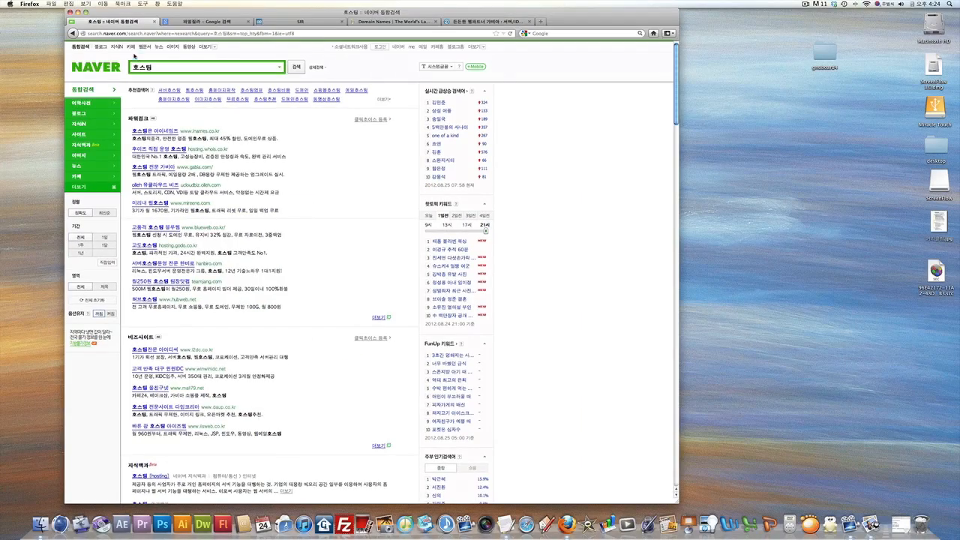
{"action": "left_click", "coordinate": [140, 68]}
{"action": "scroll", "coordinate": [314, 204], "scroll_direction": "down", "scroll_amount": 5}
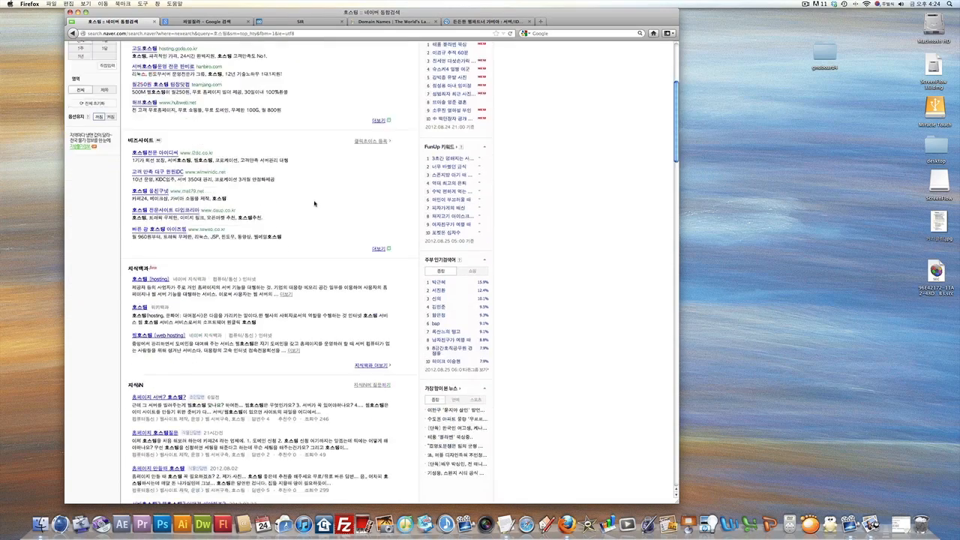
{"action": "scroll", "coordinate": [315, 203], "scroll_direction": "down", "scroll_amount": 15}
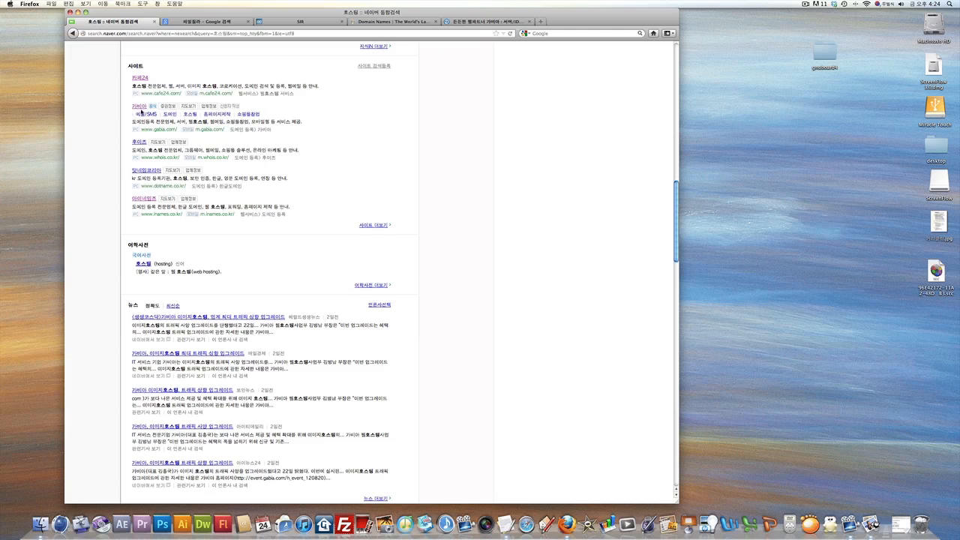
{"action": "scroll", "coordinate": [139, 107], "scroll_direction": "up", "scroll_amount": 5}
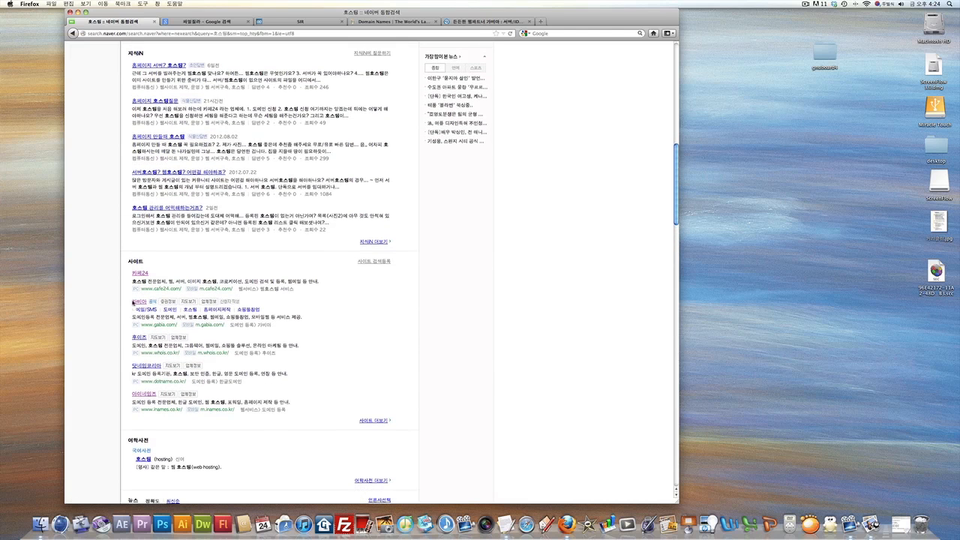
Check on Gabia whether capycat.com is available; it is already registered.
{"action": "left_click", "coordinate": [472, 23]}
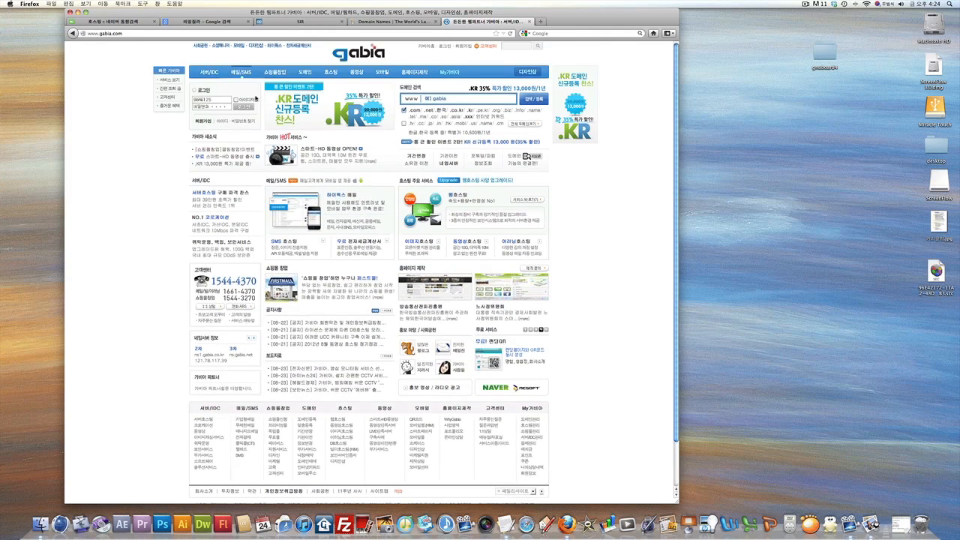
{"action": "left_click", "coordinate": [428, 99]}
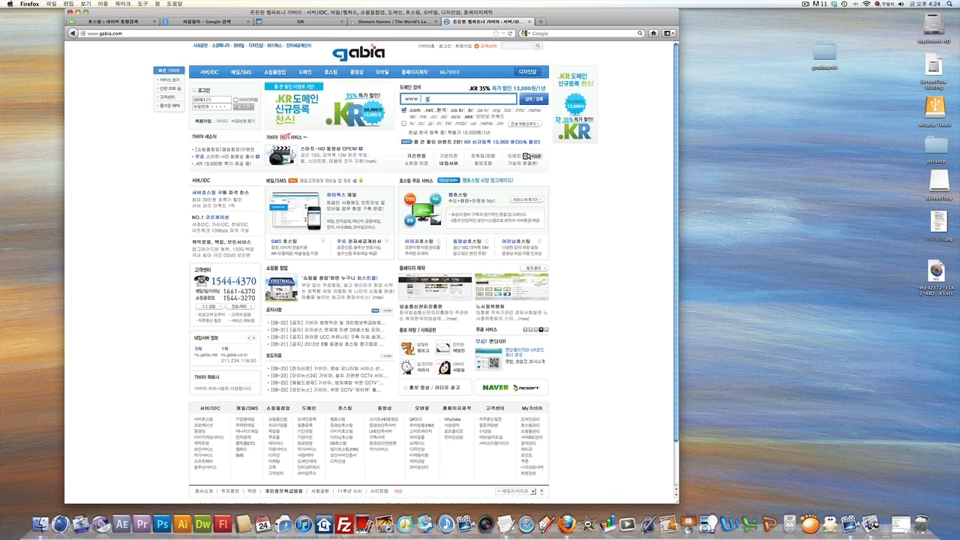
{"action": "type", "text": "ca"}
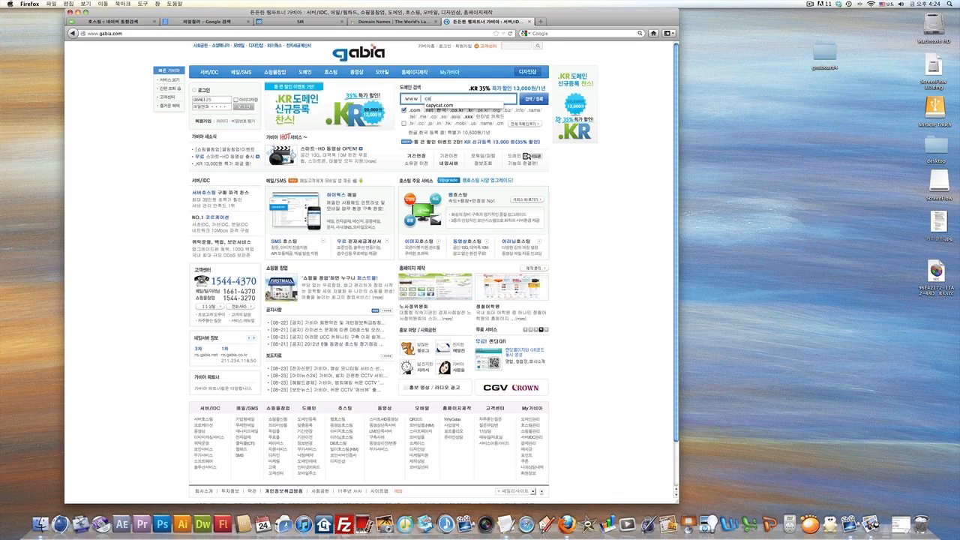
{"action": "type", "text": "p"}
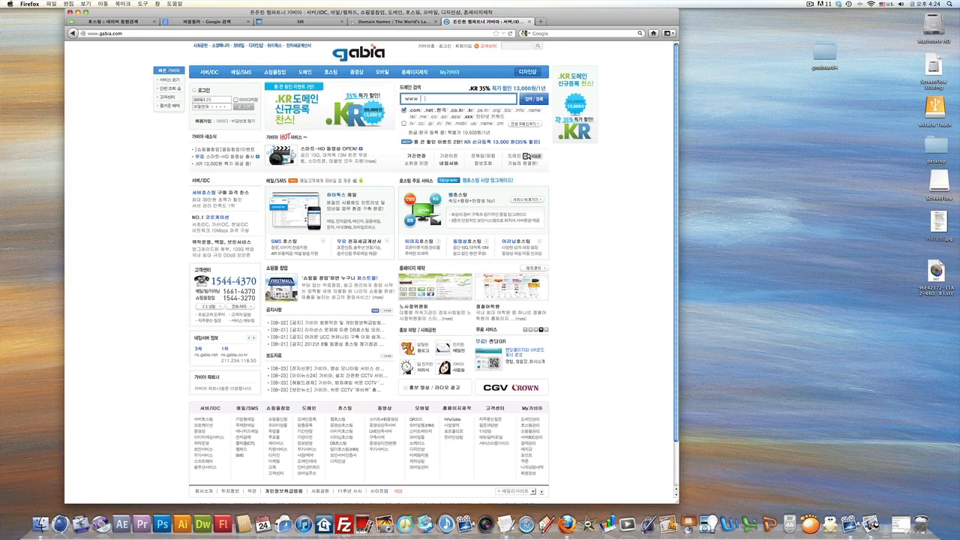
{"action": "type", "text": "yca"}
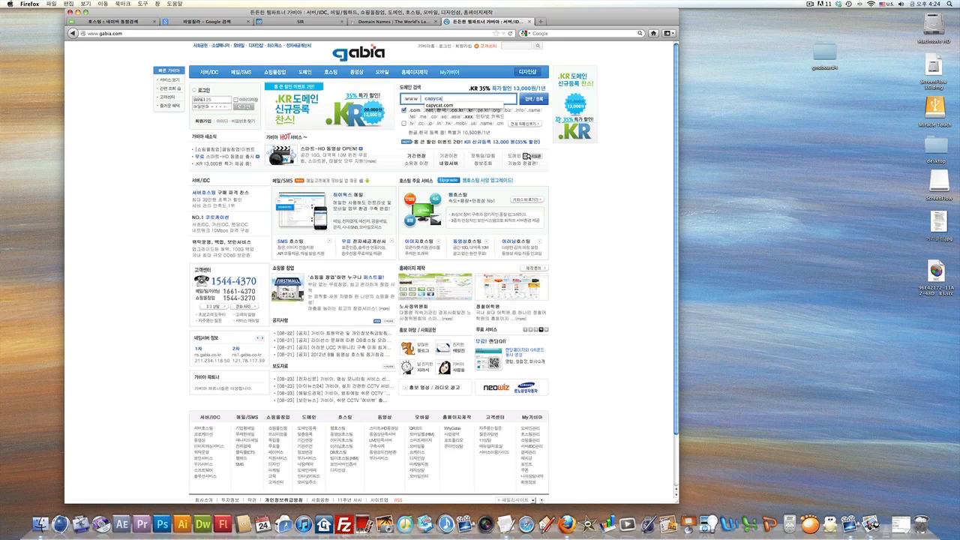
{"action": "type", "text": "t.com"}
{"action": "scroll", "coordinate": [528, 96], "scroll_direction": "down", "scroll_amount": 1}
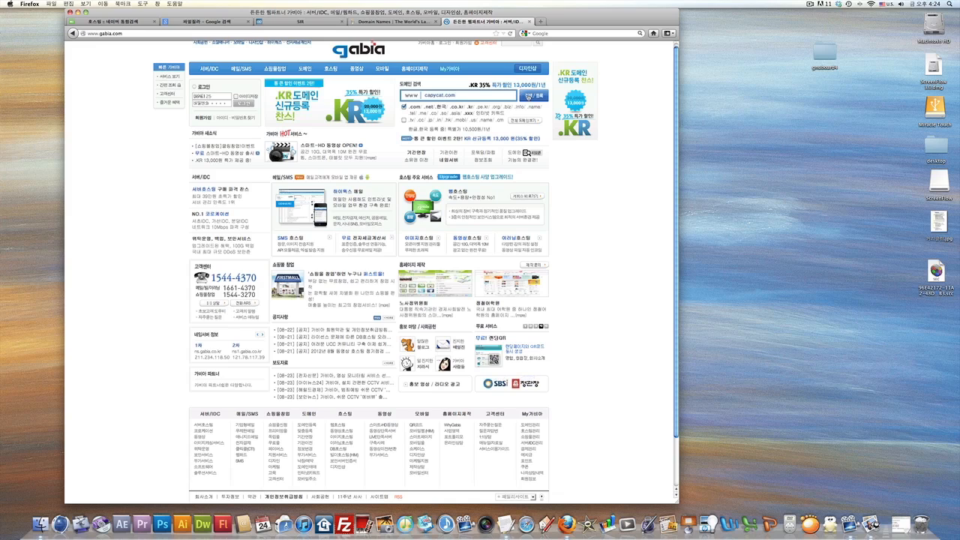
{"action": "triple_click", "coordinate": [484, 95]}
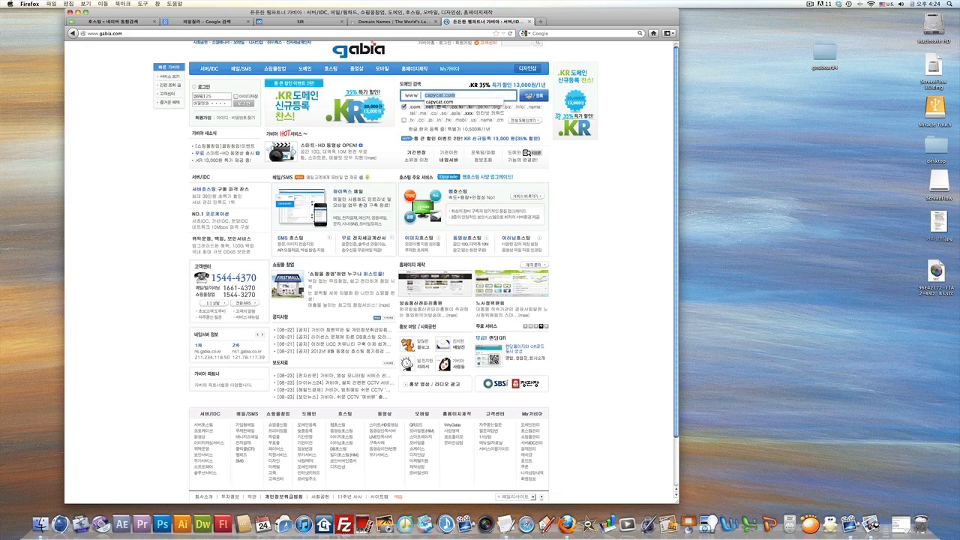
{"action": "left_click", "coordinate": [529, 96]}
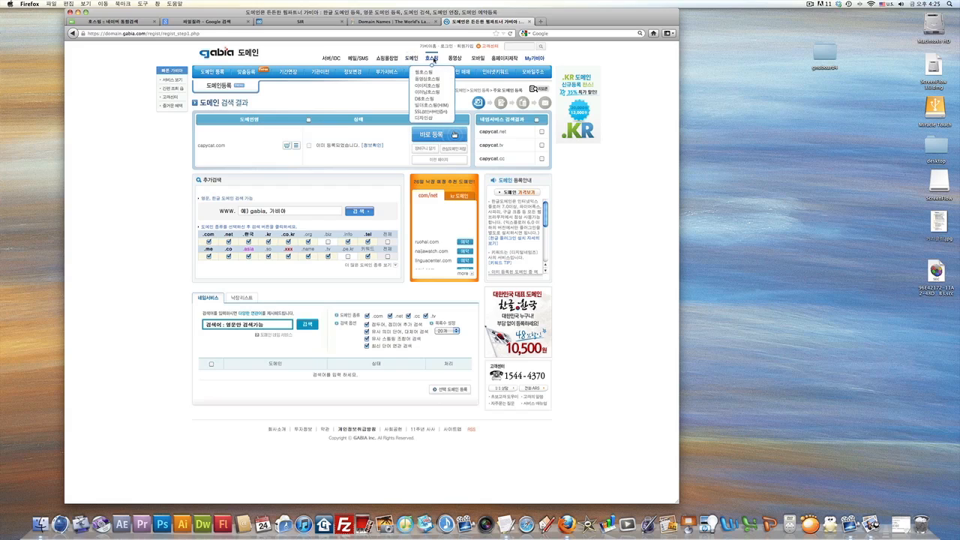
Open Gabia's 호스팅 section and its 웹호스팅 Linux plan comparison table.
{"action": "left_click", "coordinate": [432, 60]}
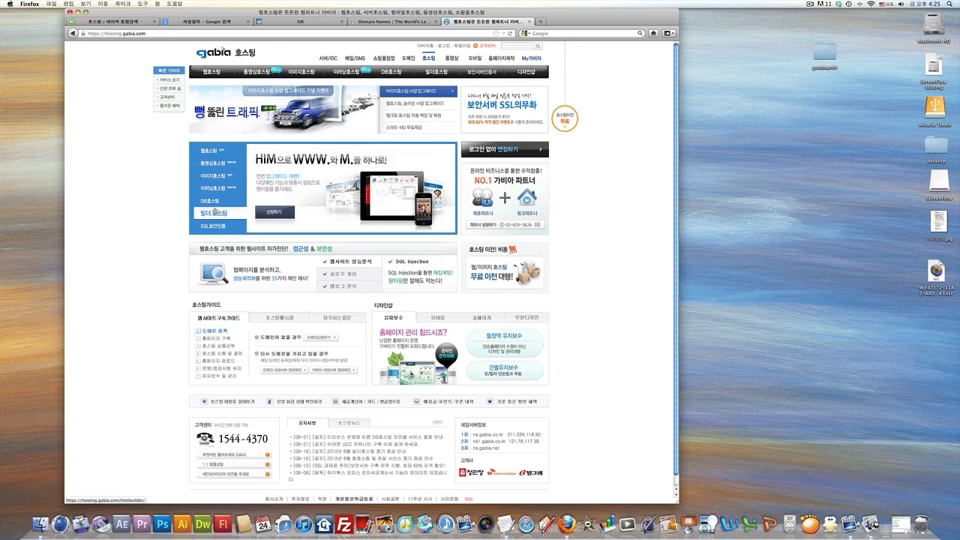
{"action": "left_click", "coordinate": [211, 151]}
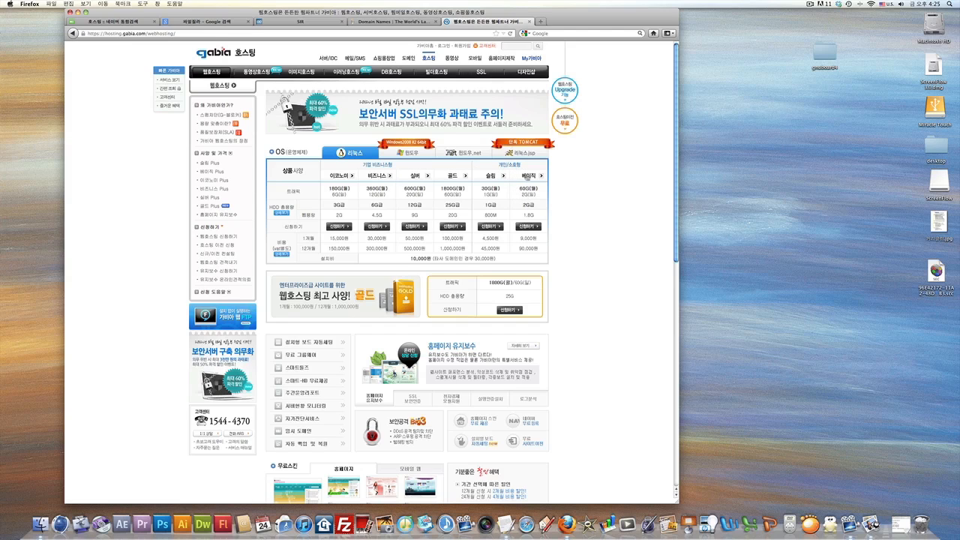
Apply for the last Gabia hosting plan, then switch to the GoDaddy domain page.
{"action": "left_click", "coordinate": [529, 226]}
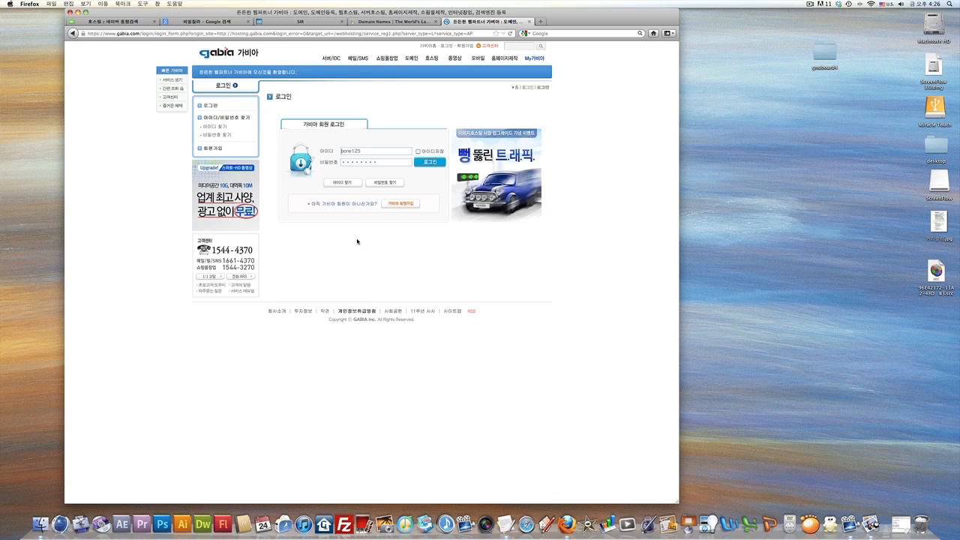
{"action": "left_click", "coordinate": [368, 22]}
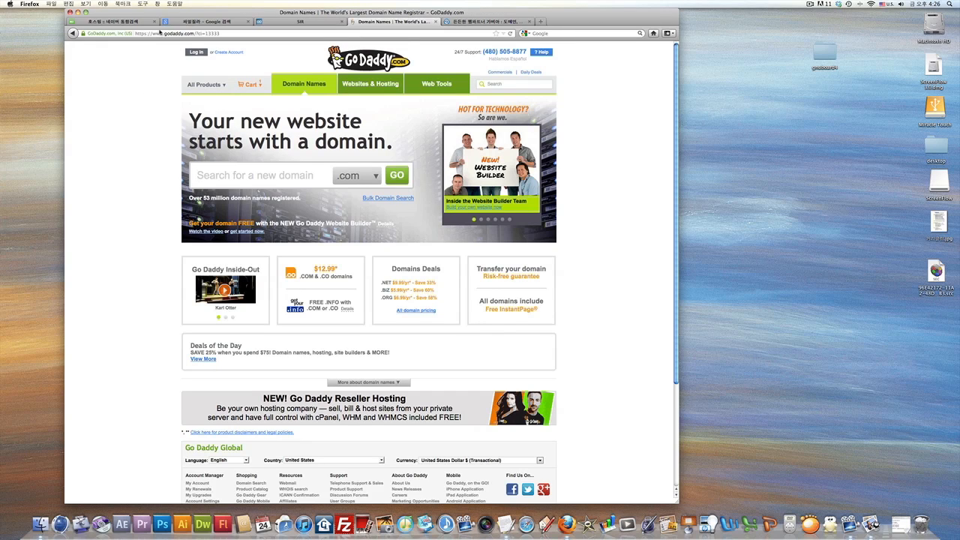
Search GoDaddy for the domain capycat with the .net extension.
{"action": "left_click_drag", "start_coordinate": [154, 33], "coordinate": [196, 34]}
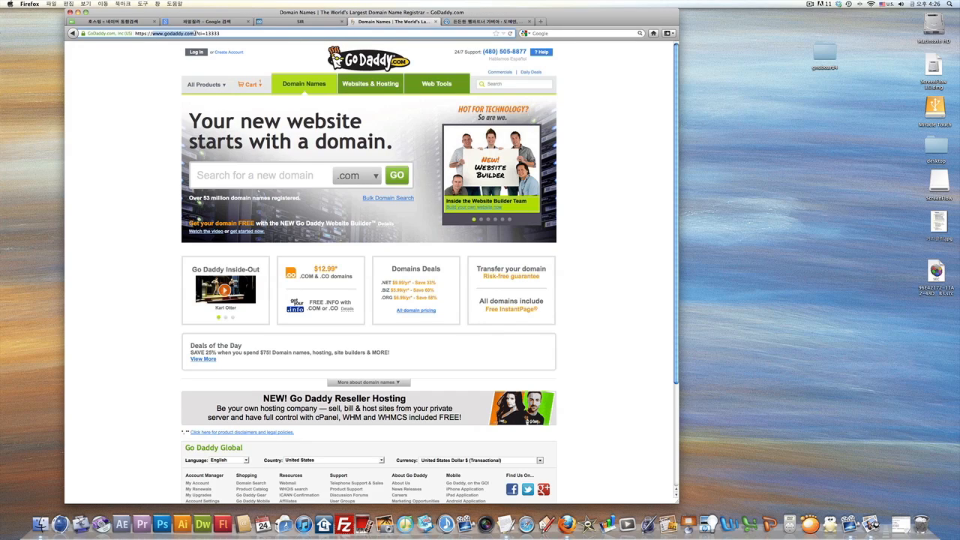
{"action": "left_click", "coordinate": [208, 175]}
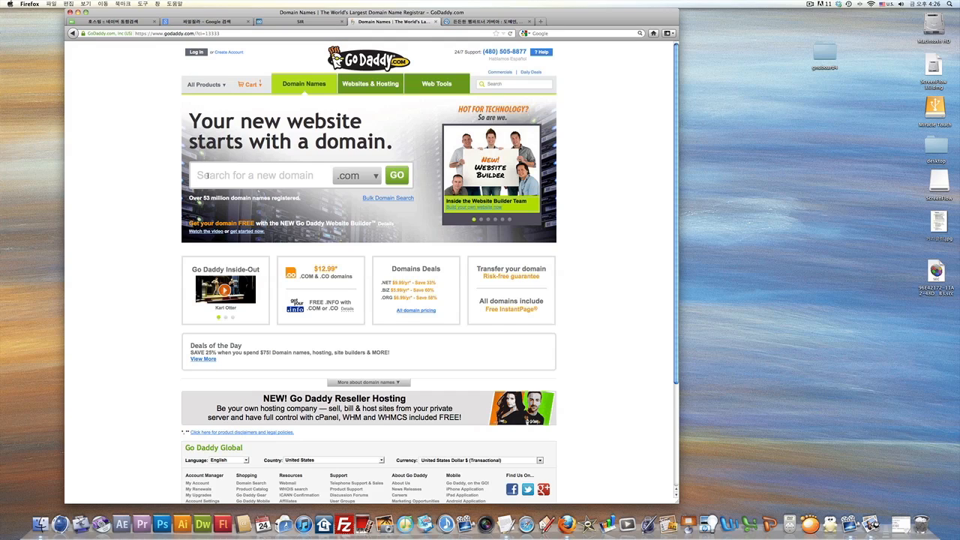
{"action": "type", "text": "capycat"}
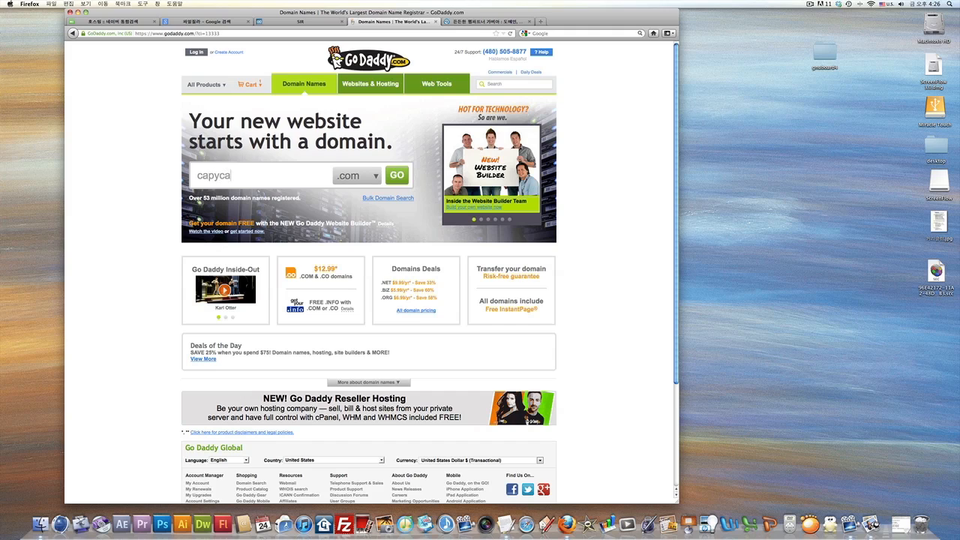
{"action": "left_click", "coordinate": [354, 176]}
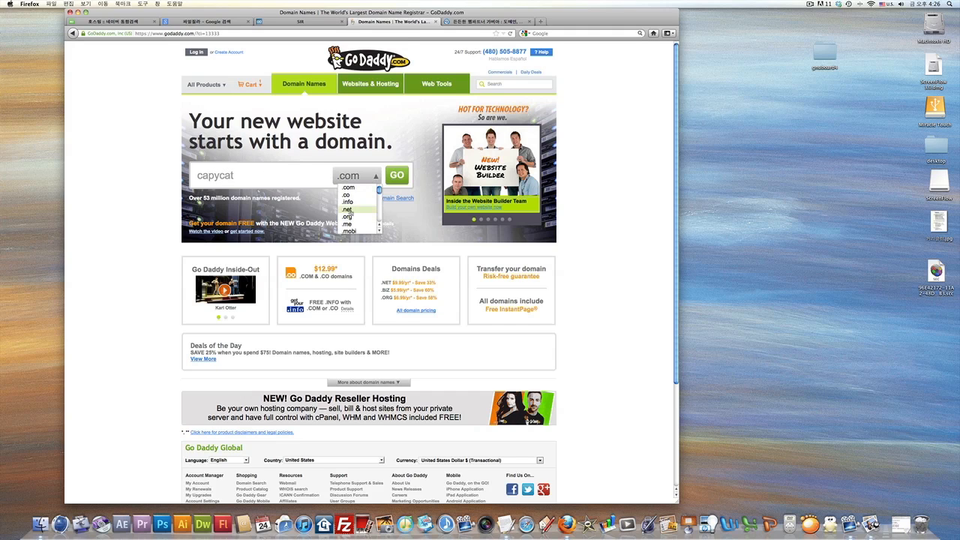
{"action": "left_click", "coordinate": [347, 209]}
{"action": "left_click", "coordinate": [398, 176]}
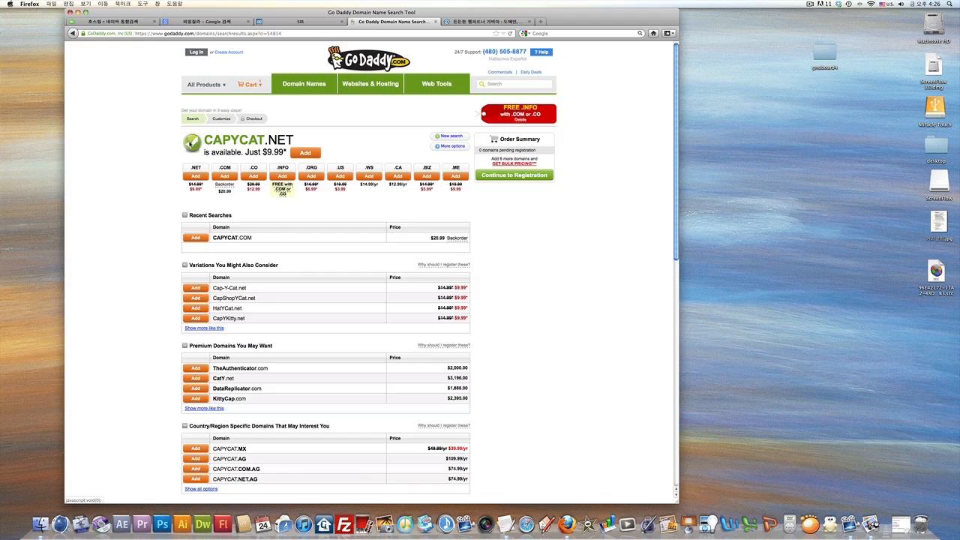
Review the results showing CAPYCAT.NET available for $9.99.
{"action": "left_click_drag", "start_coordinate": [296, 141], "coordinate": [204, 141]}
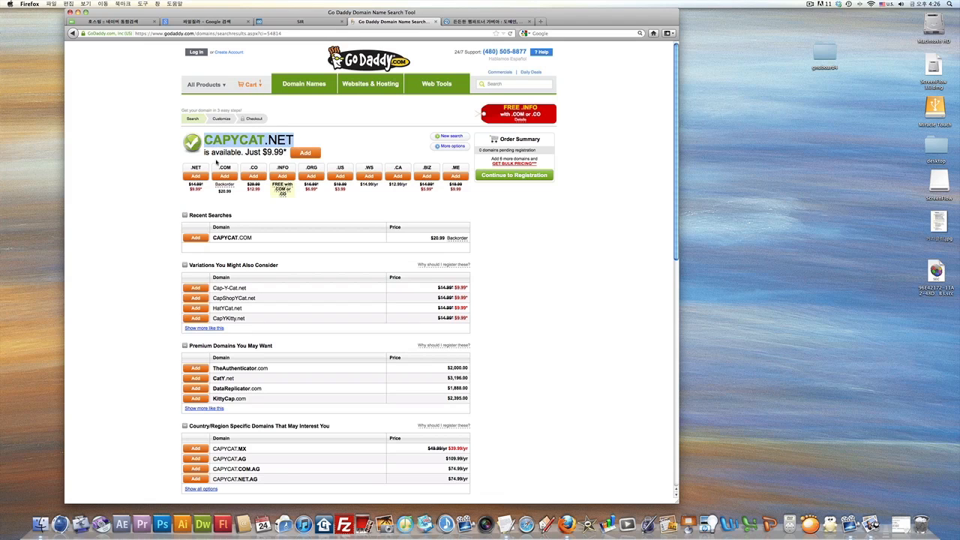
{"action": "scroll", "coordinate": [285, 180], "scroll_direction": "down", "scroll_amount": 10}
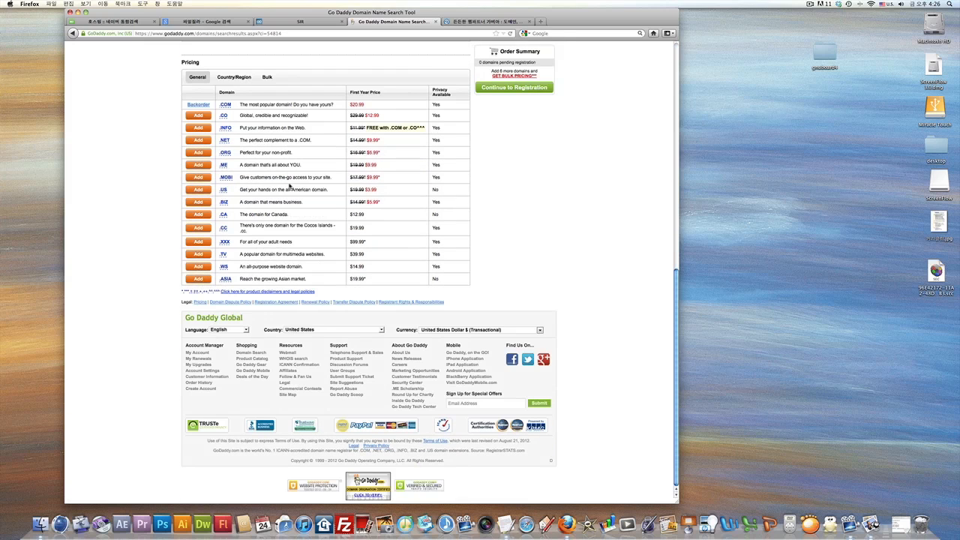
{"action": "scroll", "coordinate": [290, 185], "scroll_direction": "up", "scroll_amount": 10}
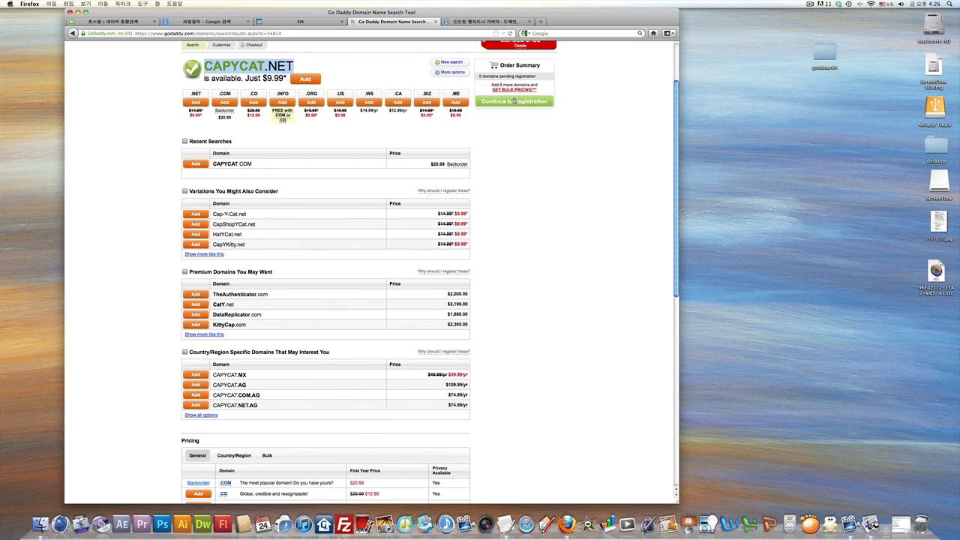
{"action": "scroll", "coordinate": [429, 126], "scroll_direction": "up", "scroll_amount": 2}
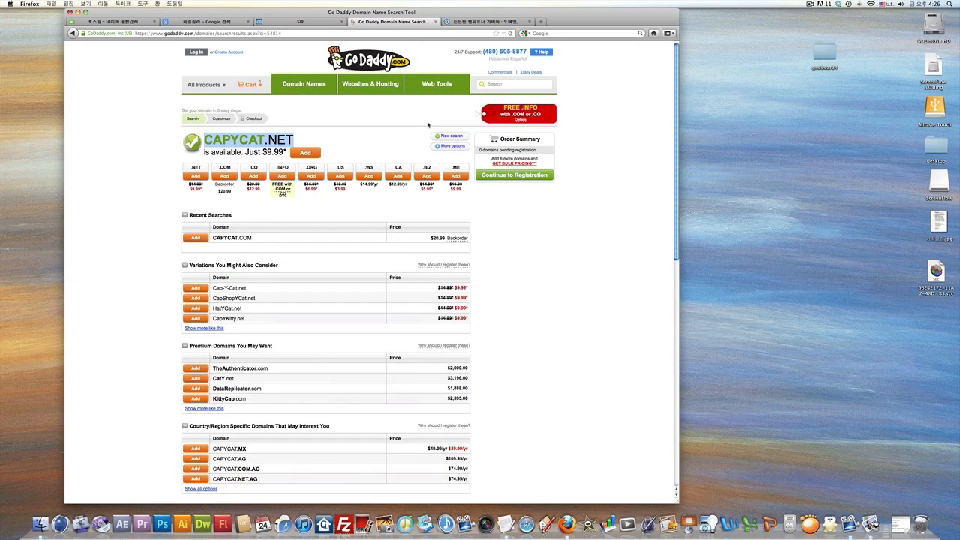
Put a single Deluxe Web Hosting Linux plan in the GoDaddy cart, then switch to the CAPYCAT outline.
{"action": "left_click", "coordinate": [369, 85]}
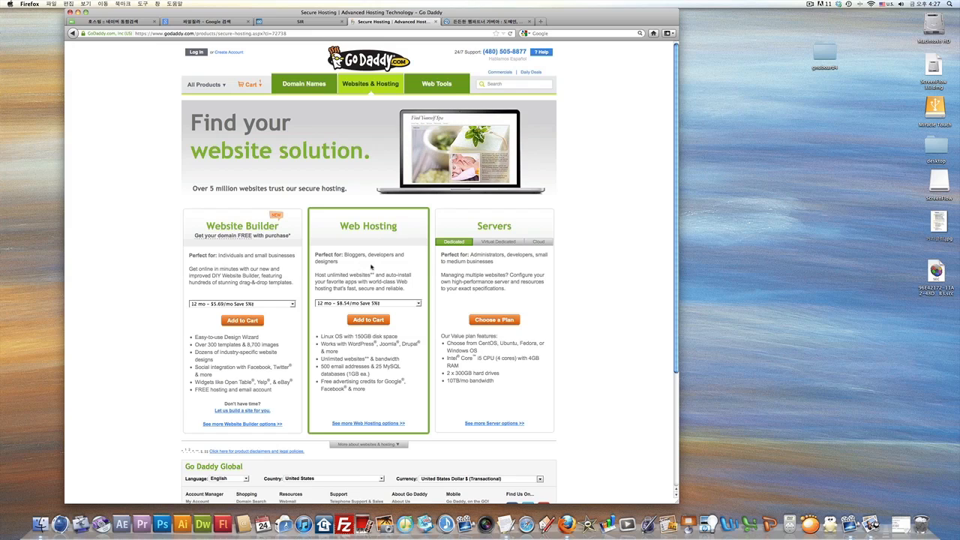
{"action": "left_click", "coordinate": [370, 320]}
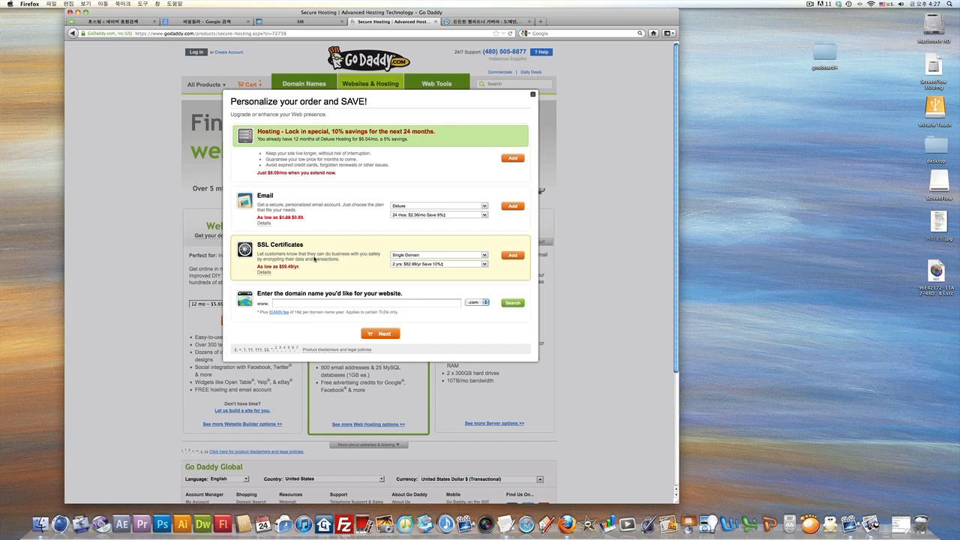
{"action": "left_click", "coordinate": [385, 333]}
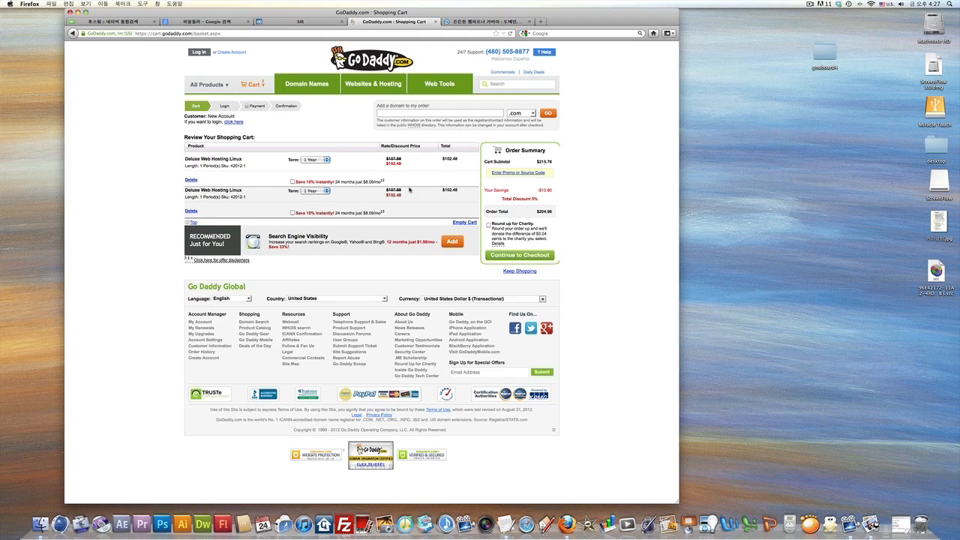
{"action": "left_click", "coordinate": [292, 182]}
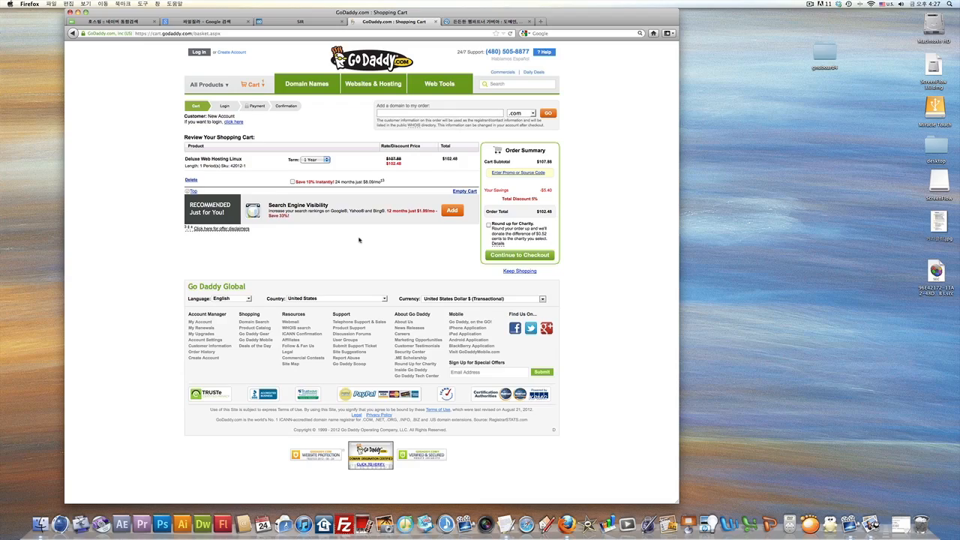
{"action": "key", "text": "F8"}
{"action": "left_click", "coordinate": [206, 328]}
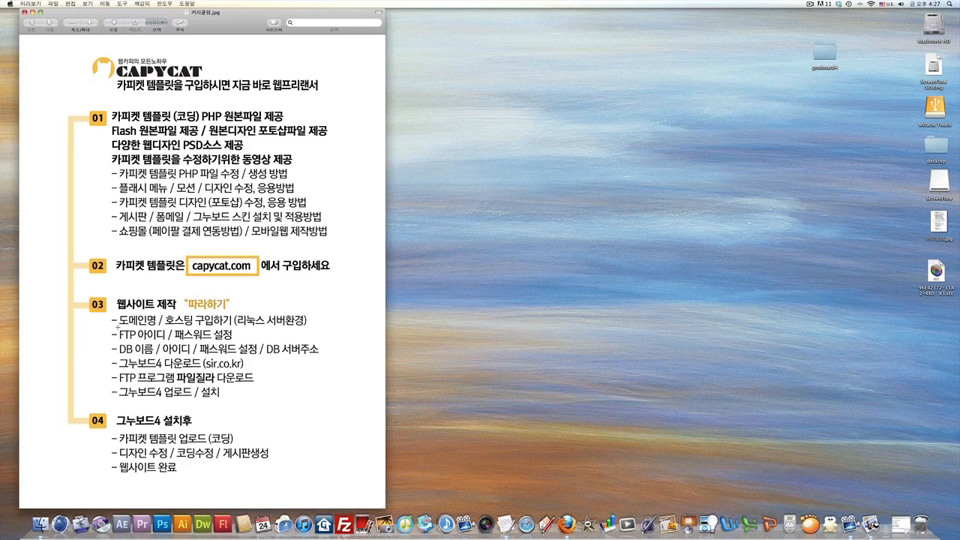
Mark the FTP 아이디 and 패스워드 설정 lines in the outline, then return to the Firefox space.
{"action": "left_click_drag", "start_coordinate": [118, 328], "coordinate": [167, 342]}
{"action": "left_click", "coordinate": [150, 335]}
{"action": "left_click_drag", "start_coordinate": [172, 328], "coordinate": [233, 342]}
{"action": "left_click", "coordinate": [231, 349]}
{"action": "key", "text": "F8"}
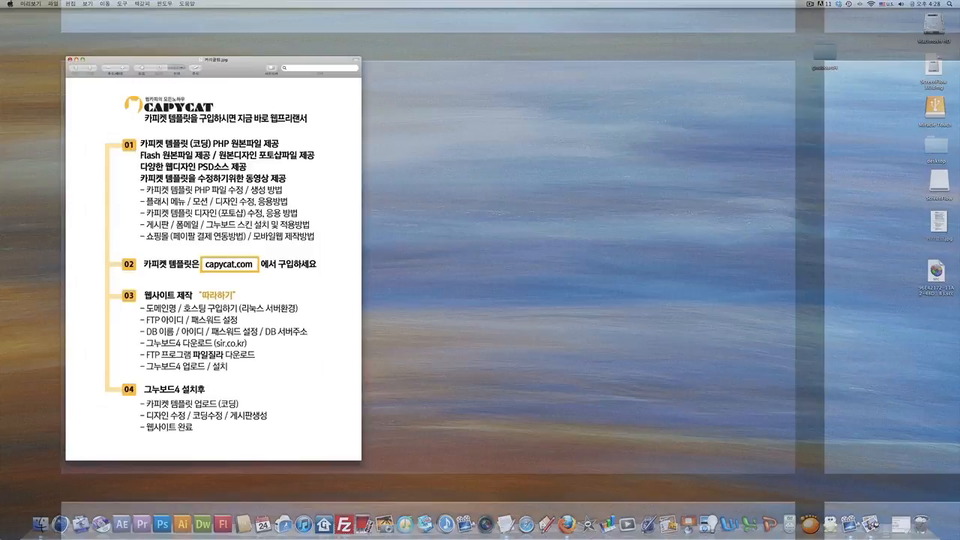
{"action": "left_click", "coordinate": [270, 413]}
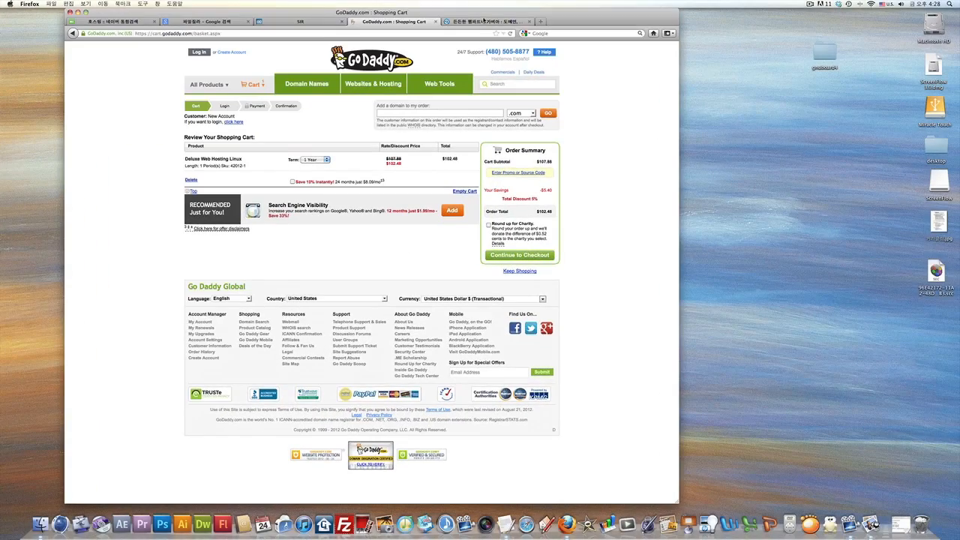
On Gabia's login page, select the saved member ID in the 아이디 field.
{"action": "left_click", "coordinate": [484, 22]}
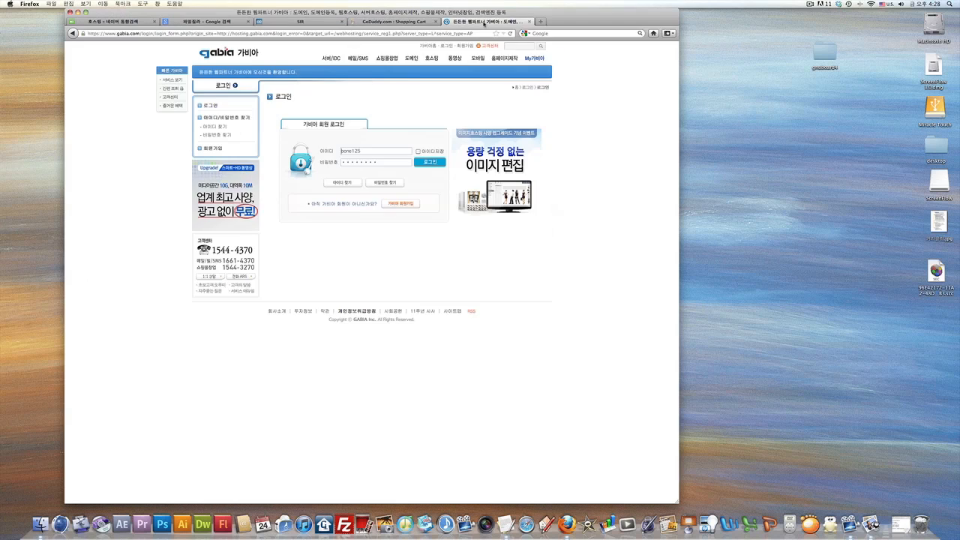
{"action": "double_click", "coordinate": [367, 151]}
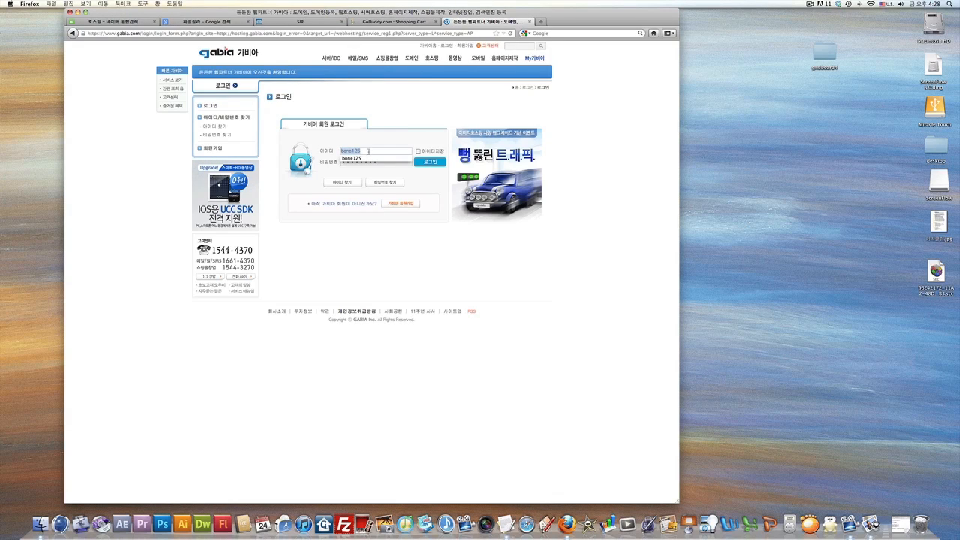
{"action": "left_click", "coordinate": [369, 150]}
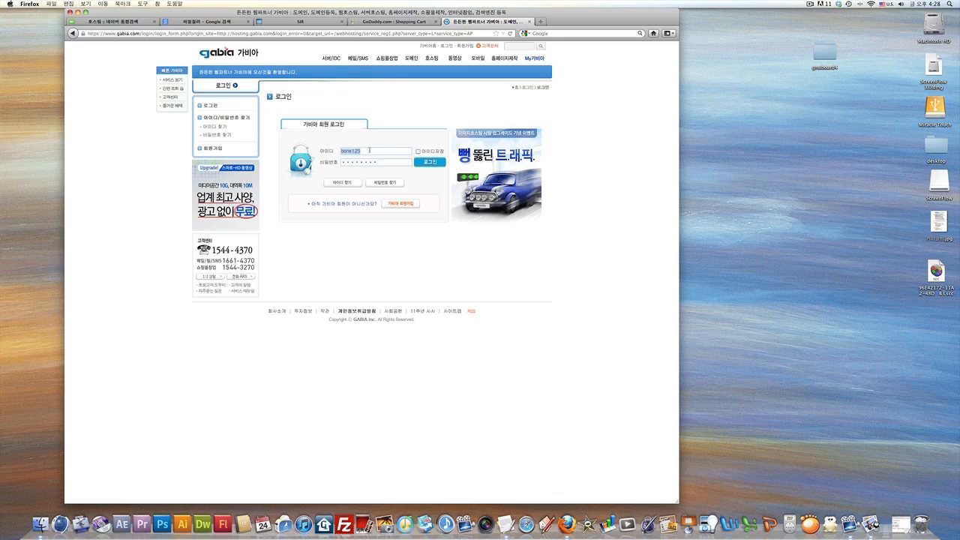
{"action": "left_click", "coordinate": [369, 150]}
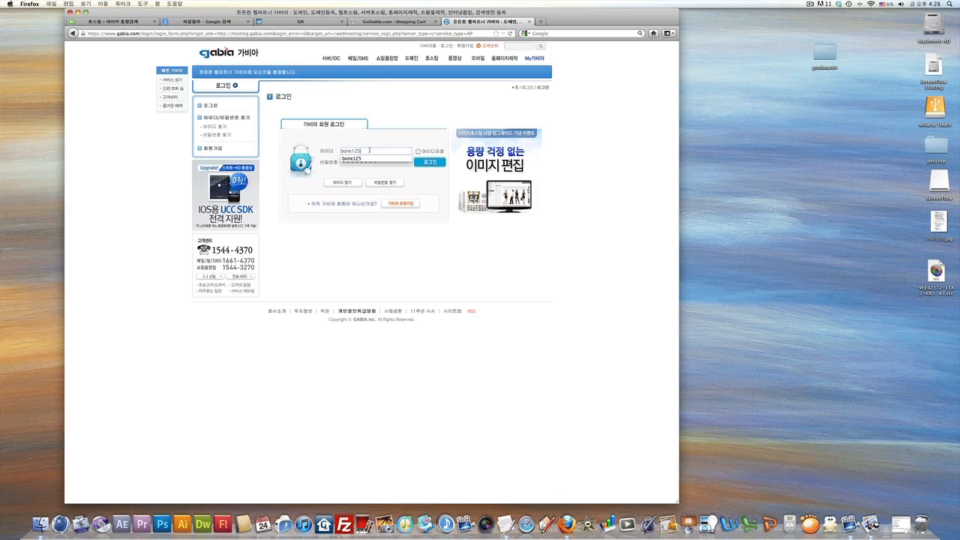
{"action": "left_click_drag", "start_coordinate": [369, 151], "coordinate": [337, 151]}
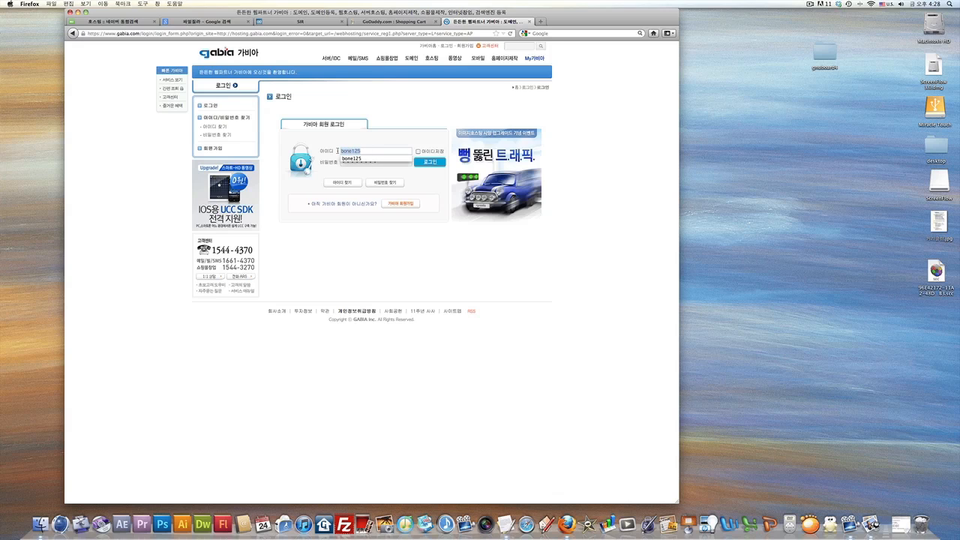
{"action": "left_click", "coordinate": [336, 149]}
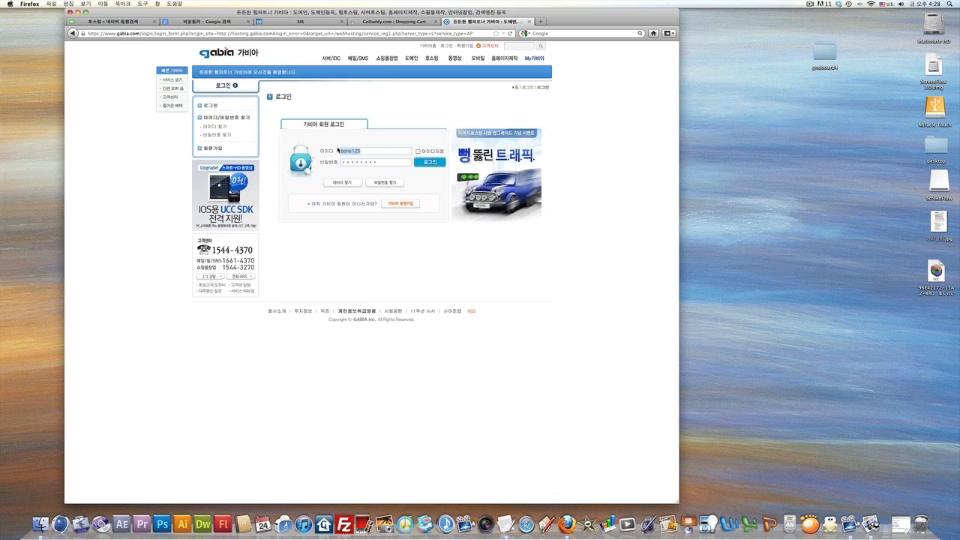
{"action": "key", "text": "F8"}
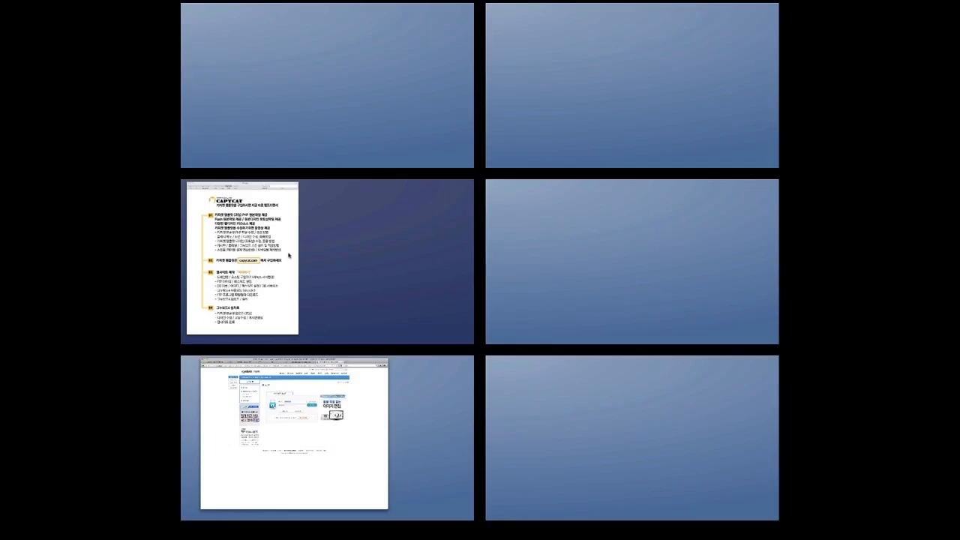
Mark the DB 이름 and DB 서버주소 lines in the hosting notes, then return to the Gabia login.
{"action": "left_click", "coordinate": [289, 256]}
{"action": "left_click_drag", "start_coordinate": [117, 343], "coordinate": [324, 359]}
{"action": "left_click", "coordinate": [264, 359]}
{"action": "mouse_move", "coordinate": [2, 538]}
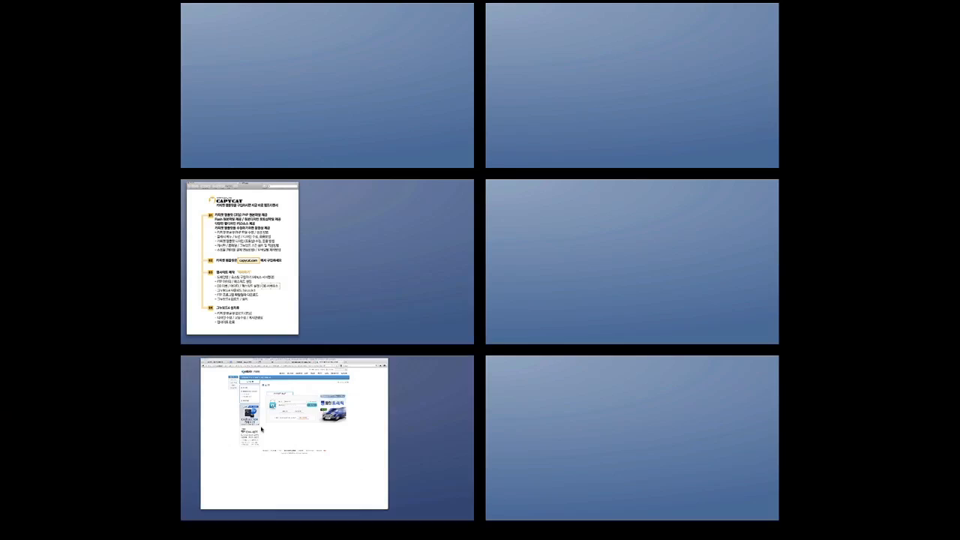
{"action": "left_click", "coordinate": [328, 397]}
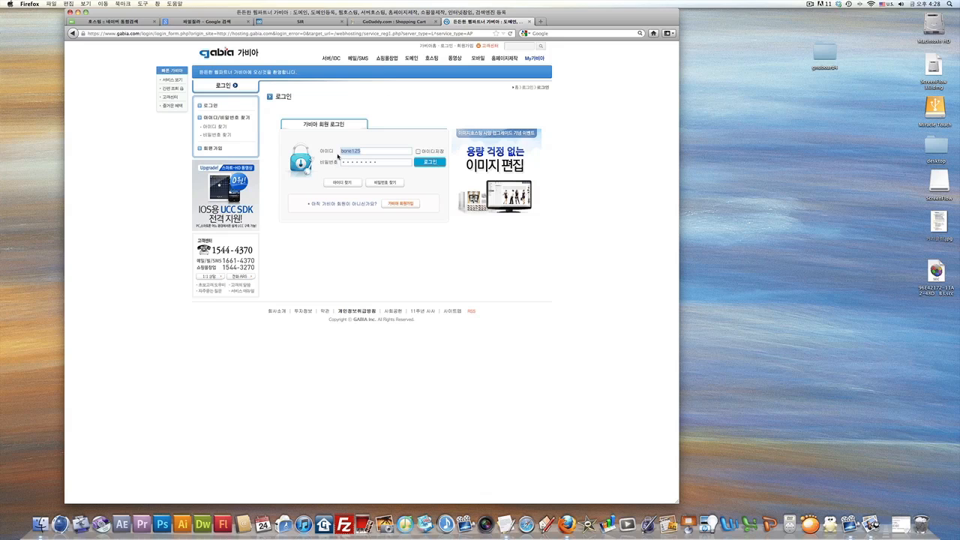
Type 'db.' before the member ID in the 아이디 field and delete the ID part after it.
{"action": "left_click", "coordinate": [353, 151]}
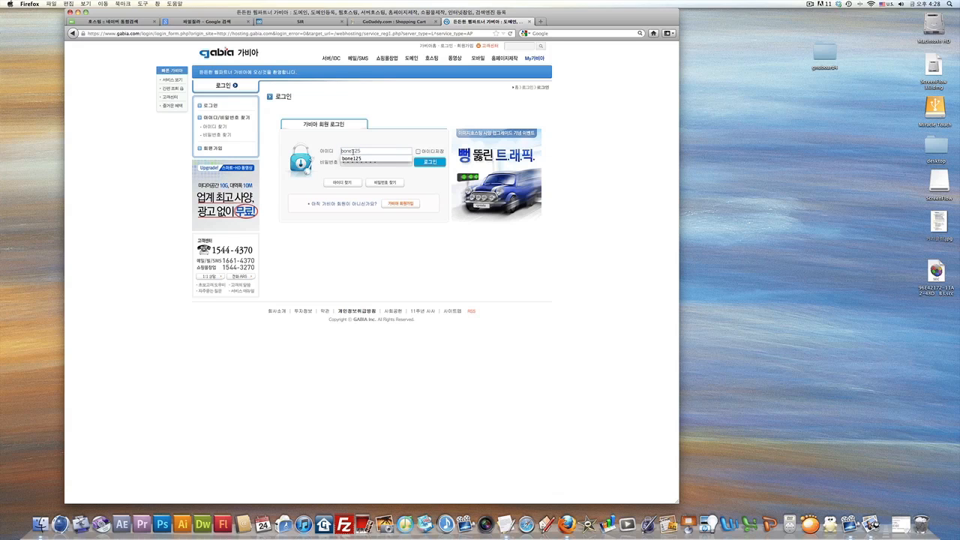
{"action": "left_click", "coordinate": [361, 151]}
{"action": "left_click_drag", "start_coordinate": [367, 151], "coordinate": [339, 151]}
{"action": "left_click", "coordinate": [362, 151]}
{"action": "left_click", "coordinate": [362, 150]}
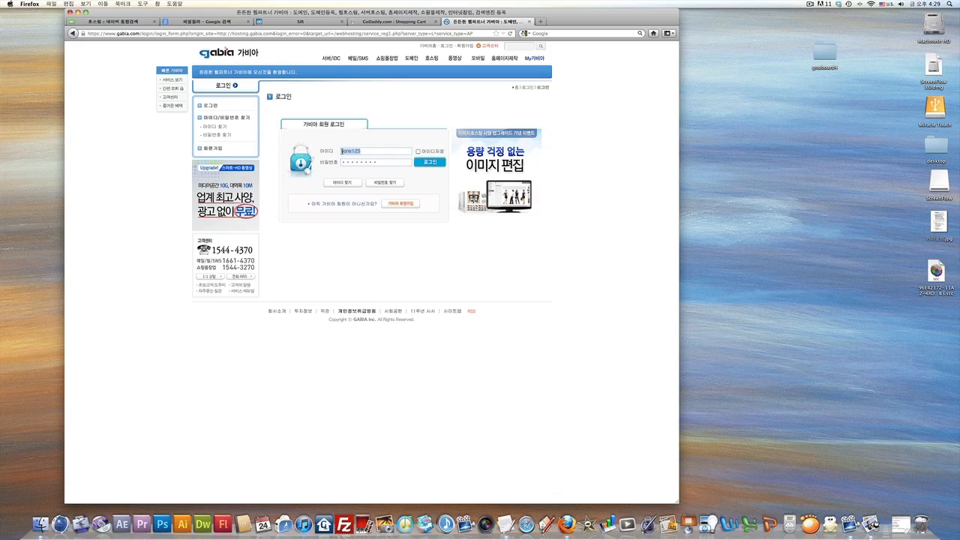
{"action": "left_click", "coordinate": [342, 151]}
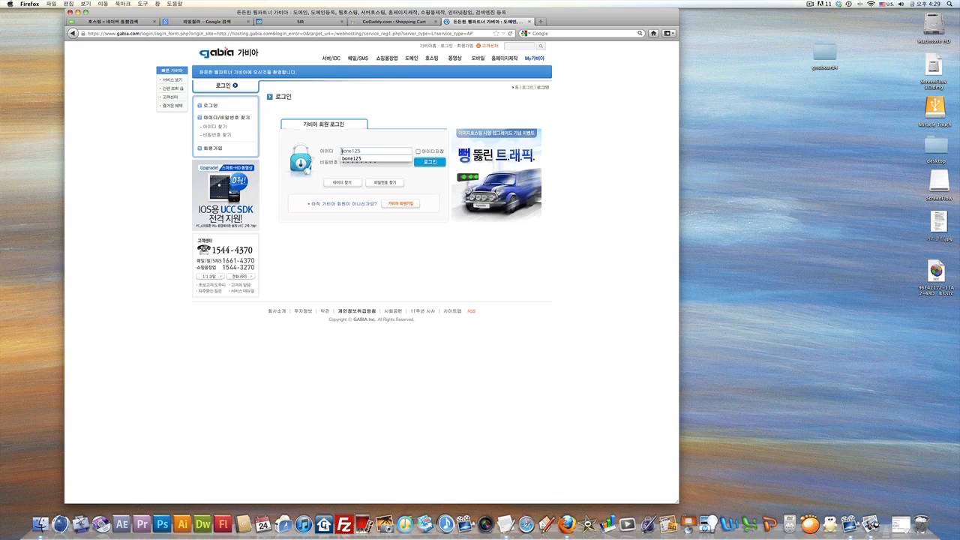
{"action": "type", "text": "db."}
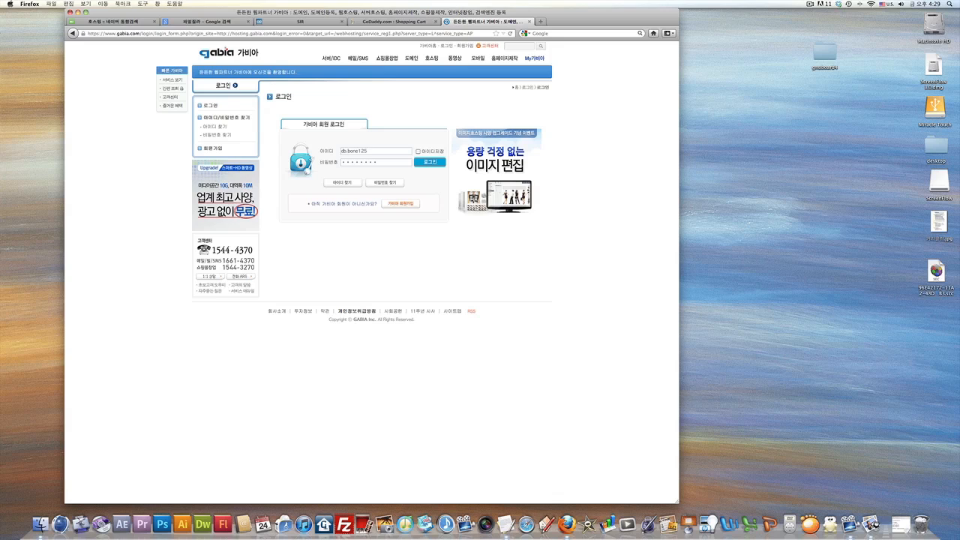
{"action": "left_click_drag", "start_coordinate": [367, 150], "coordinate": [353, 150]}
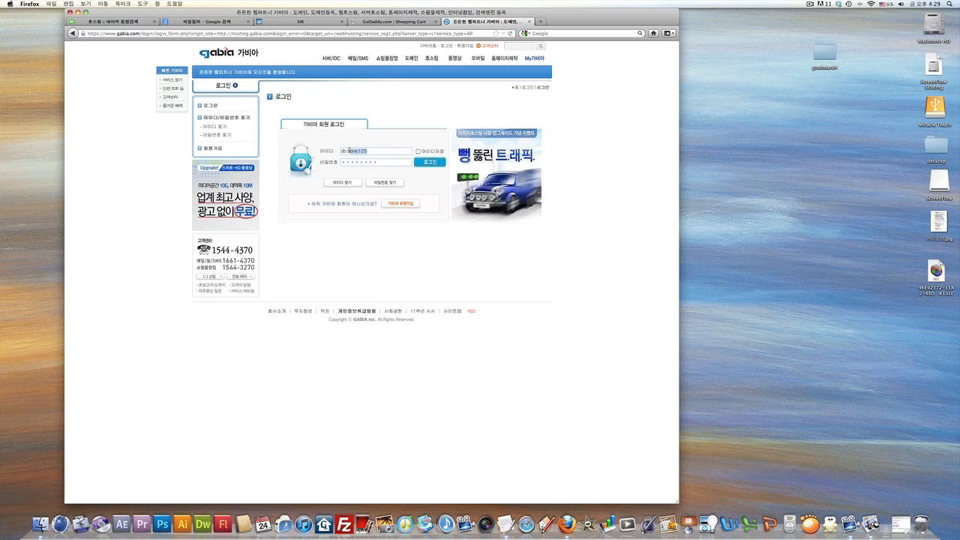
{"action": "key", "text": "BackSpace"}
Type '도메인' in Korean, then clear the whole 아이디 field.
{"action": "key", "text": "super+space"}
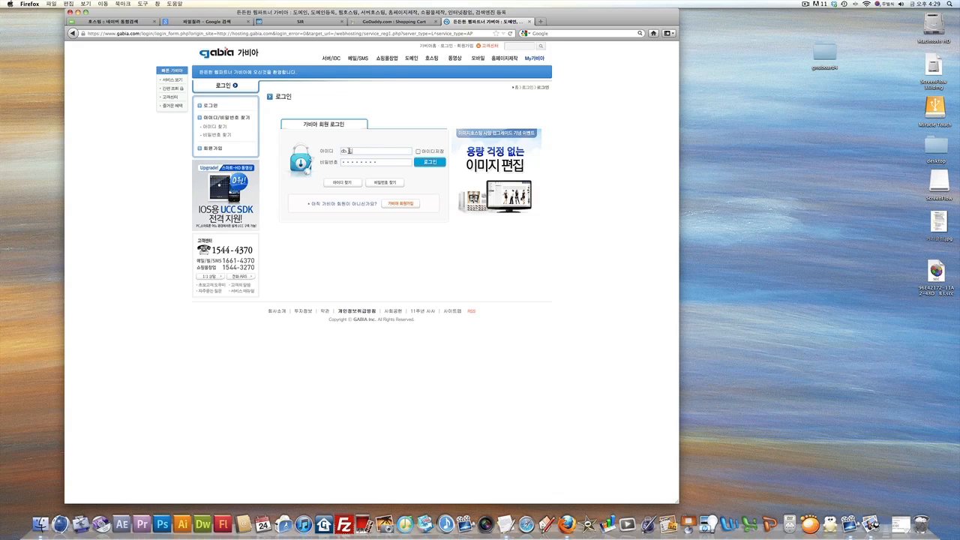
{"action": "type", "text": "도메인명"}
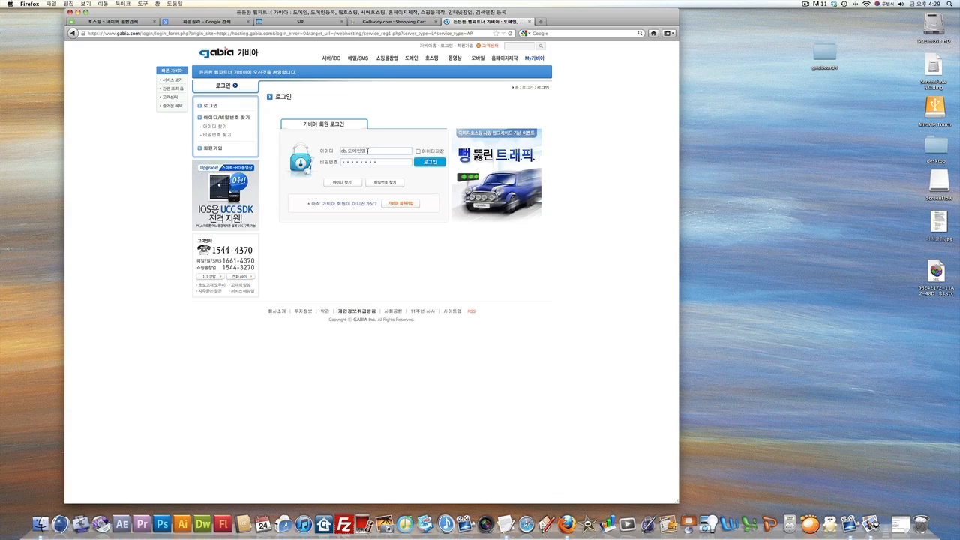
{"action": "left_click_drag", "start_coordinate": [367, 151], "coordinate": [337, 152]}
{"action": "key", "text": "BackSpace"}
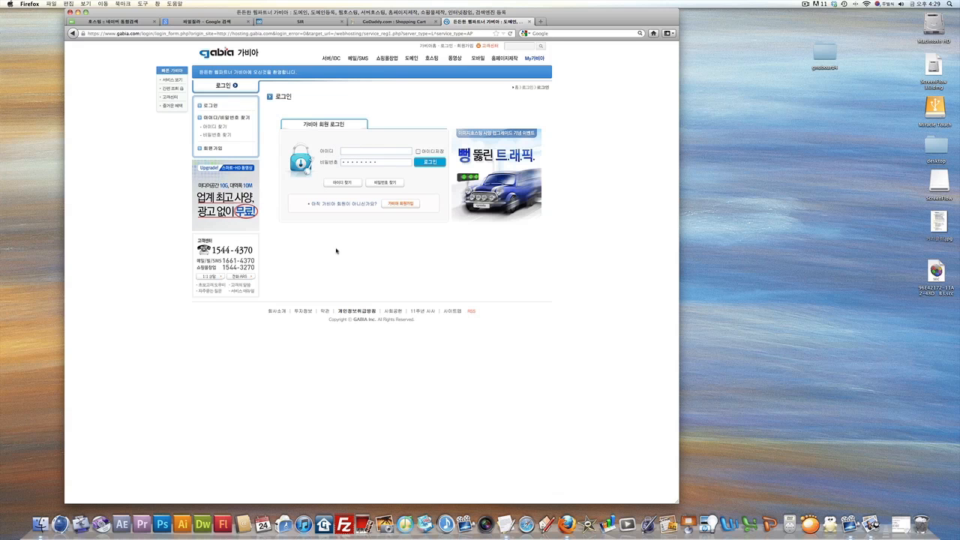
{"action": "key", "text": "F8"}
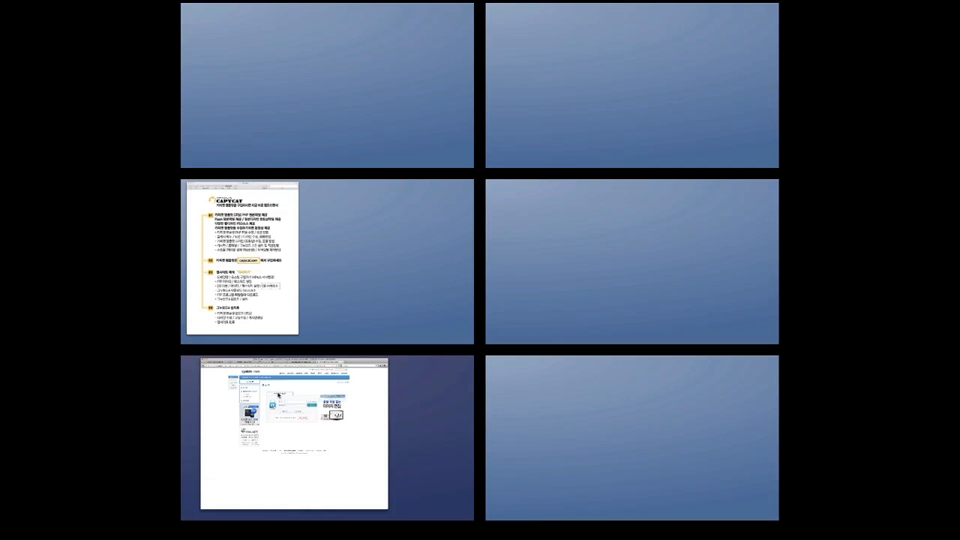
Glance at the GoDaddy shopping cart in Firefox, then return to the CAPYCAT notes in Preview.
{"action": "left_click", "coordinate": [279, 395]}
{"action": "left_click", "coordinate": [368, 22]}
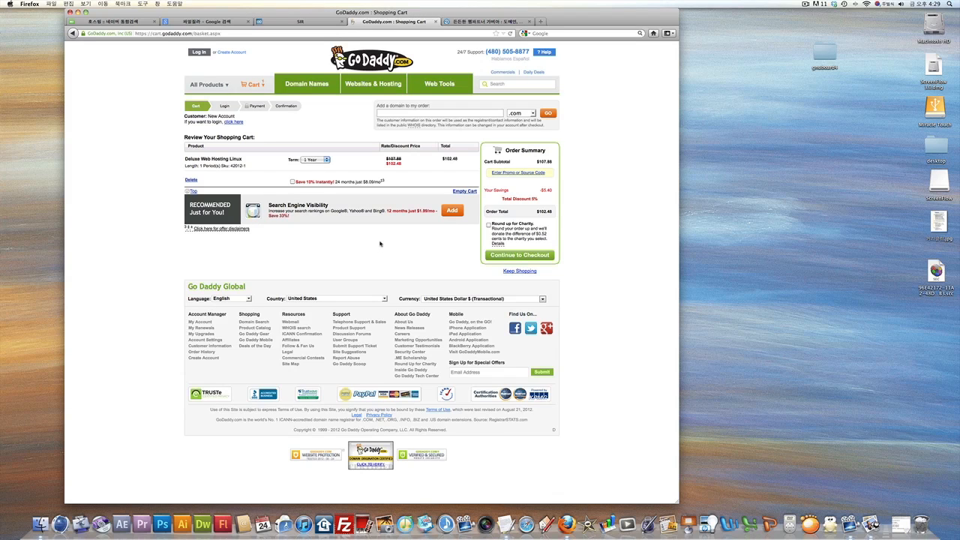
{"action": "key", "text": "F8"}
{"action": "left_click", "coordinate": [279, 256]}
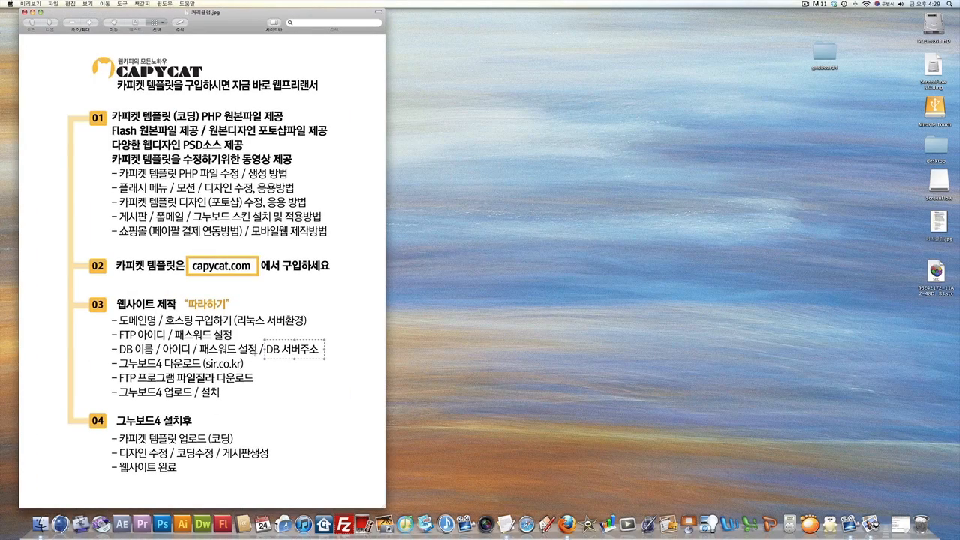
Mark the 'DB 서버주소' and 'sir.co.kr' lines in the CAPYCAT notes, then go back to Firefox.
{"action": "mouse_move", "coordinate": [261, 337]}
{"action": "left_mouse_down"}
{"action": "mouse_move", "coordinate": [265, 358]}
{"action": "mouse_move", "coordinate": [325, 361]}
{"action": "left_mouse_up"}
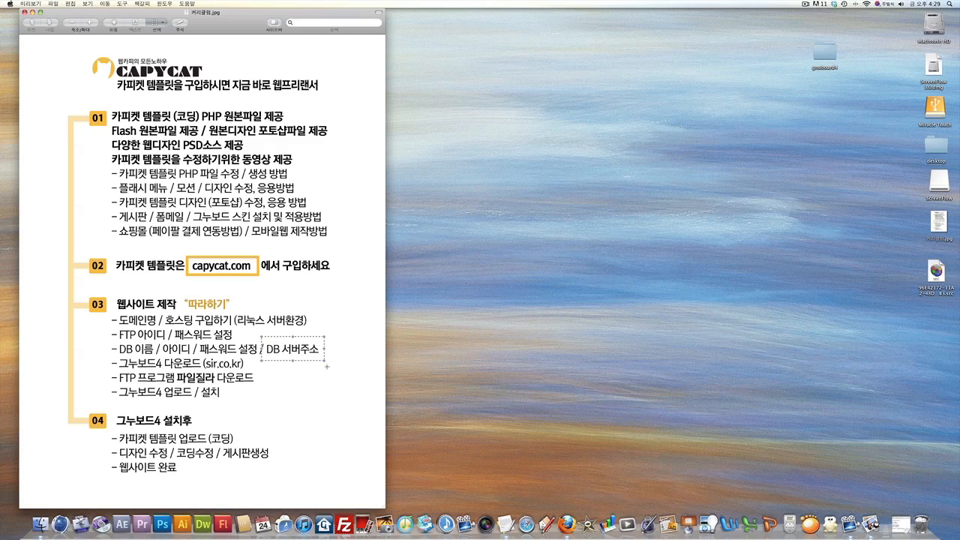
{"action": "left_click", "coordinate": [327, 367]}
{"action": "left_click_drag", "start_coordinate": [201, 351], "coordinate": [248, 373]}
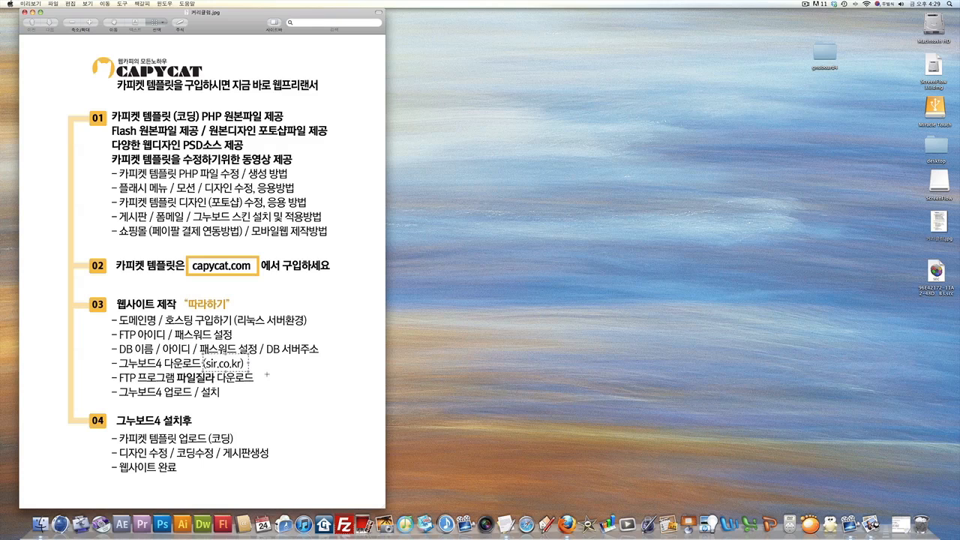
{"action": "mouse_move", "coordinate": [1, 539]}
{"action": "left_click", "coordinate": [313, 381]}
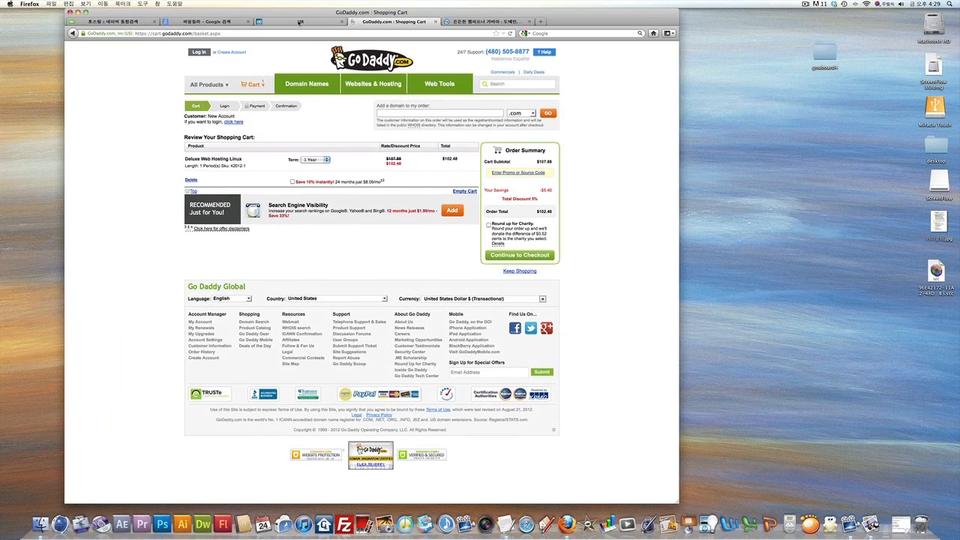
Download gnuboard4.utf8.tgz from the 그누보드 4.36.04 post on SIR's GnuBoard download board.
{"action": "left_click", "coordinate": [299, 24]}
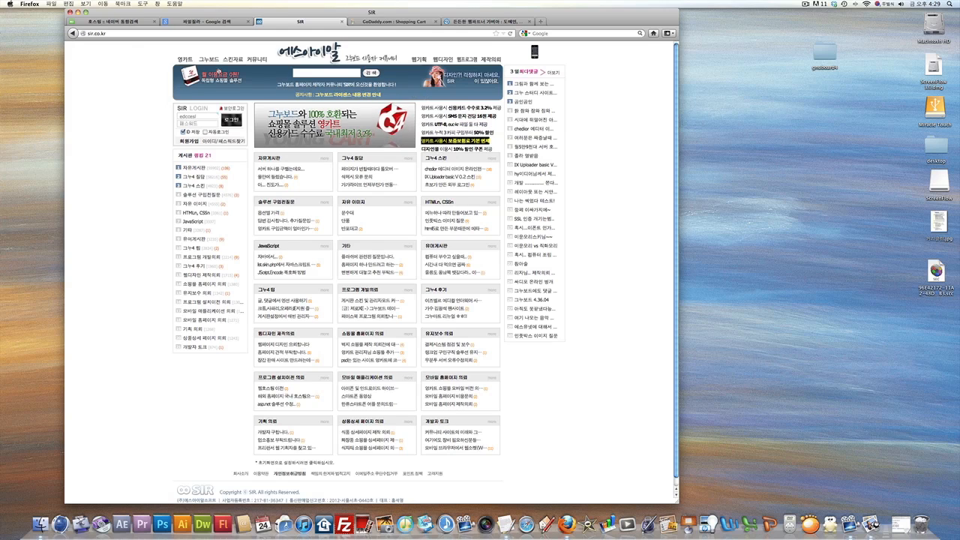
{"action": "left_click", "coordinate": [208, 60]}
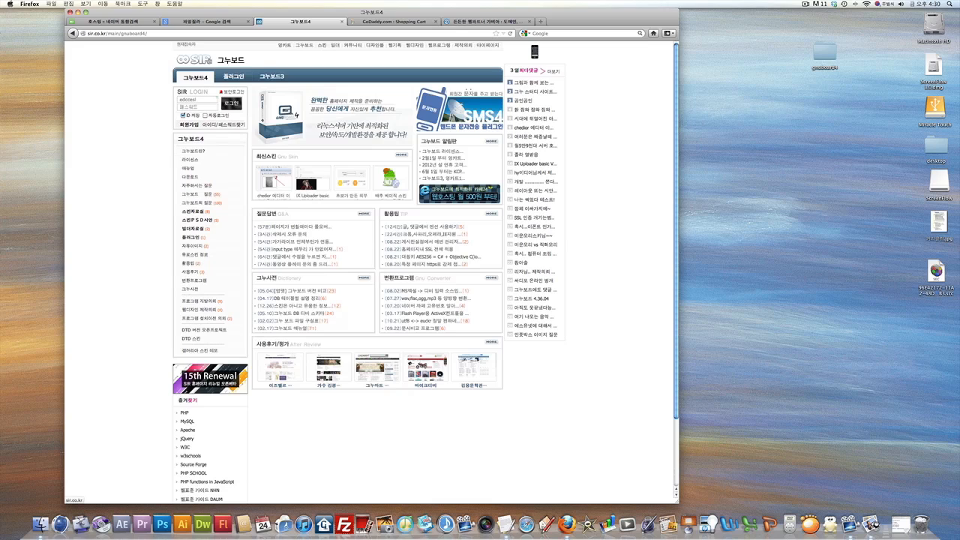
{"action": "left_click", "coordinate": [189, 178]}
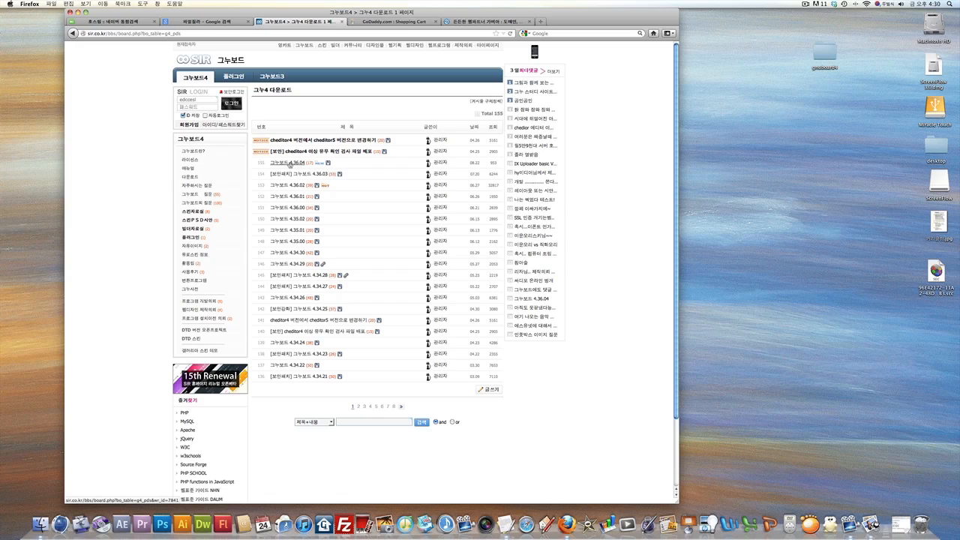
{"action": "left_click", "coordinate": [290, 163]}
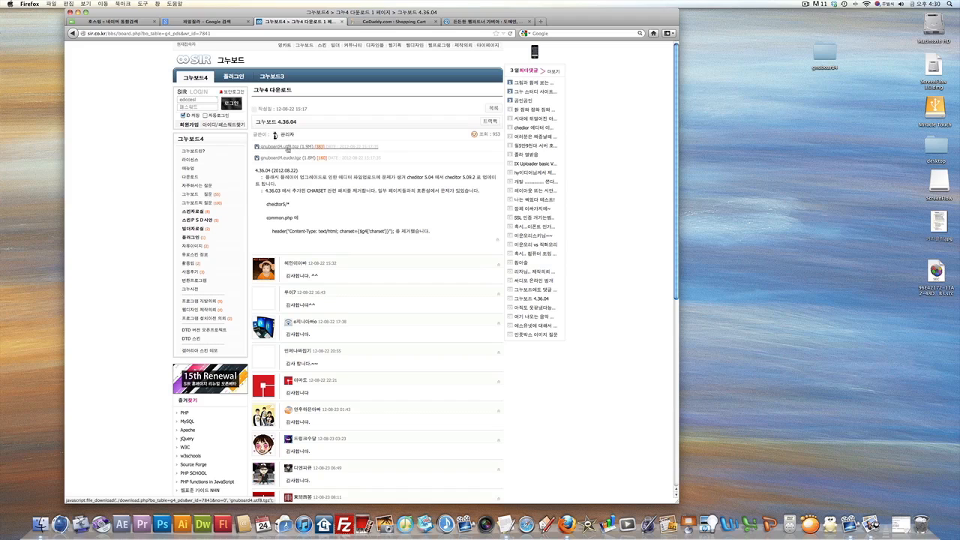
{"action": "left_click", "coordinate": [287, 148]}
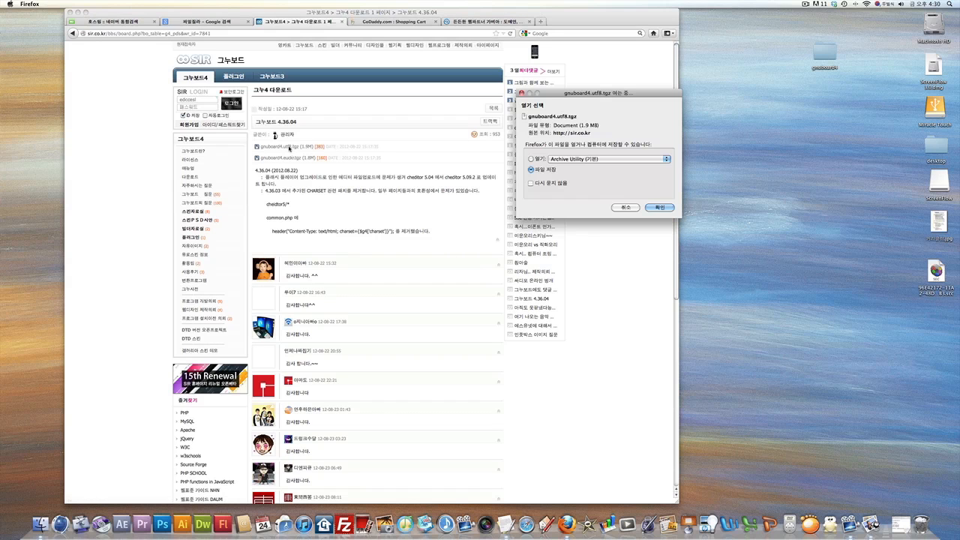
Save gnuboard4.utf8.tgz to disk and open SIR's 영카트4 KCP 버전 운영매뉴얼 page.
{"action": "left_click", "coordinate": [659, 209]}
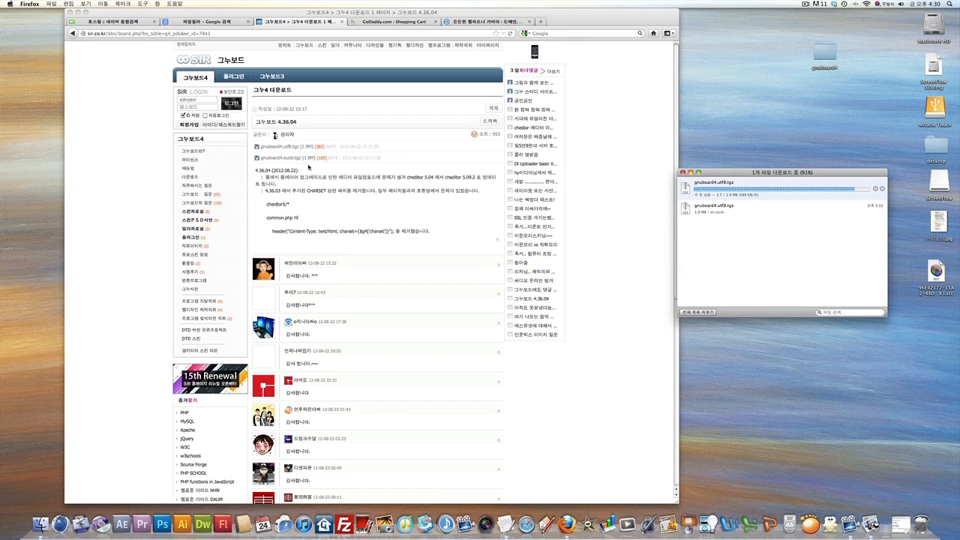
{"action": "left_click", "coordinate": [166, 171]}
{"action": "left_click", "coordinate": [186, 170]}
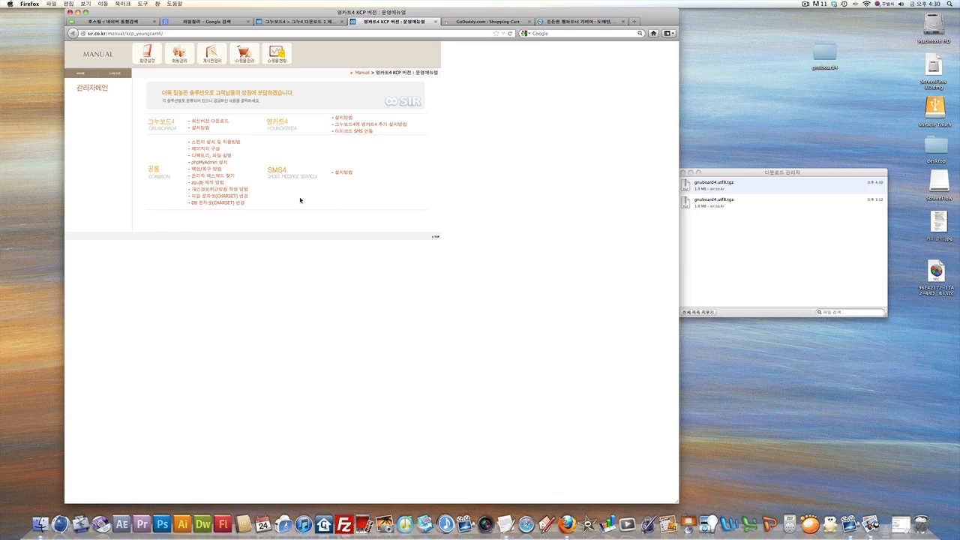
{"action": "left_click", "coordinate": [199, 129]}
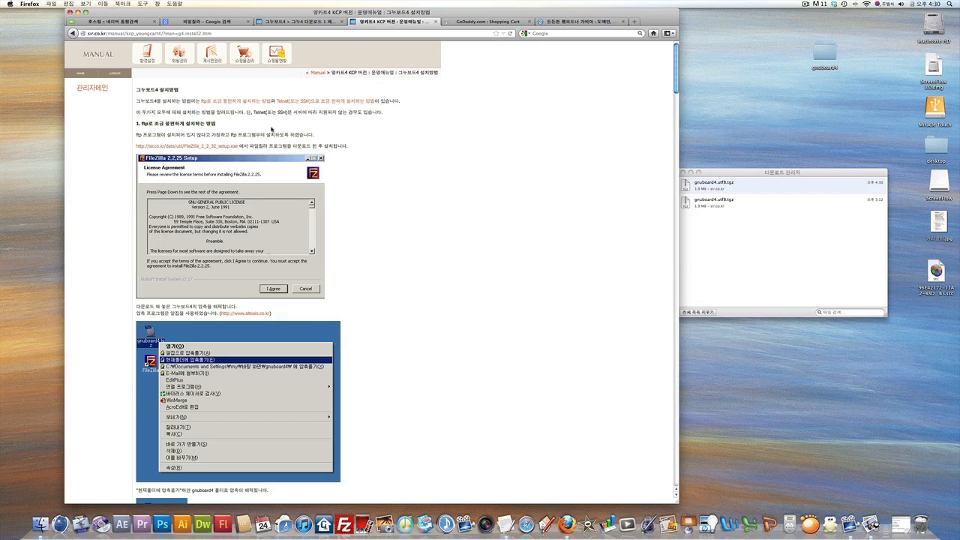
{"action": "left_click", "coordinate": [73, 33]}
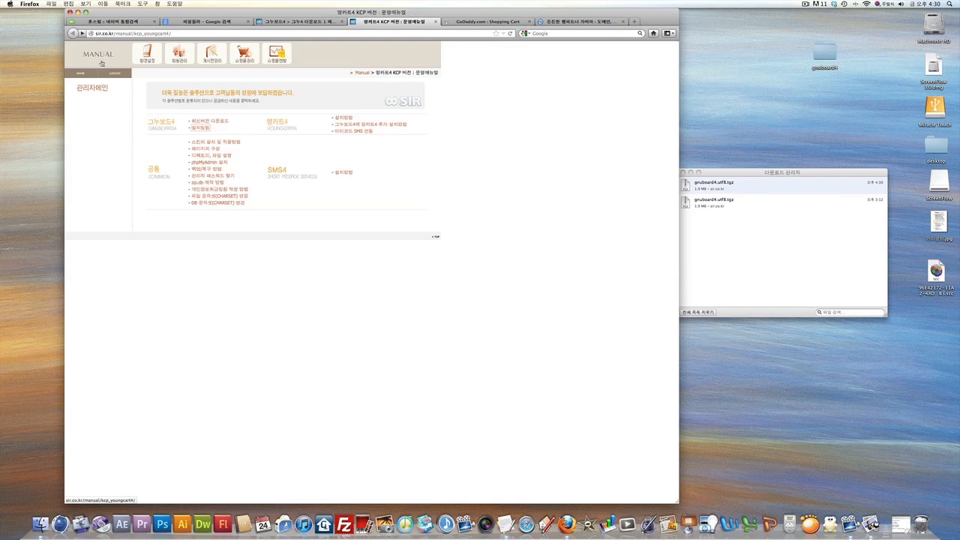
{"action": "left_click", "coordinate": [209, 143]}
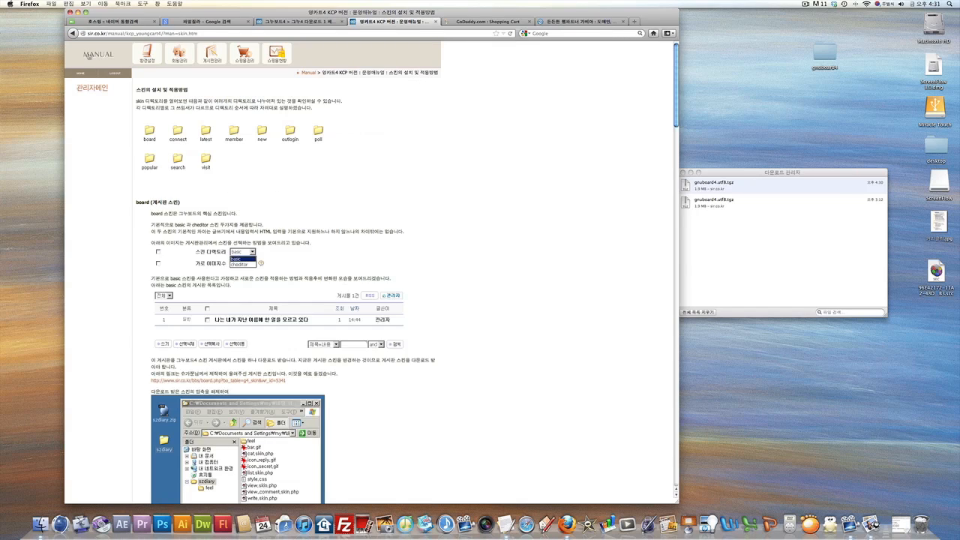
{"action": "left_click", "coordinate": [73, 33]}
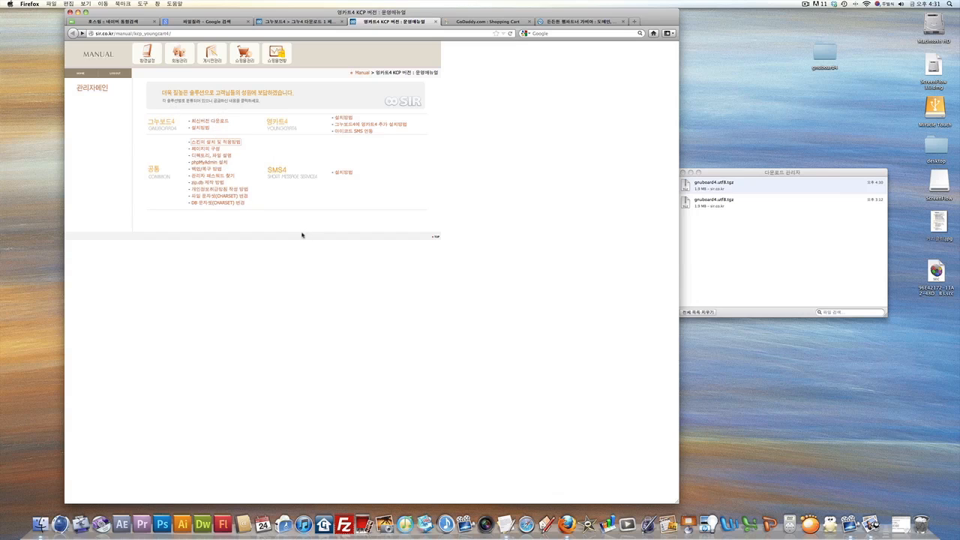
{"action": "left_click", "coordinate": [728, 223]}
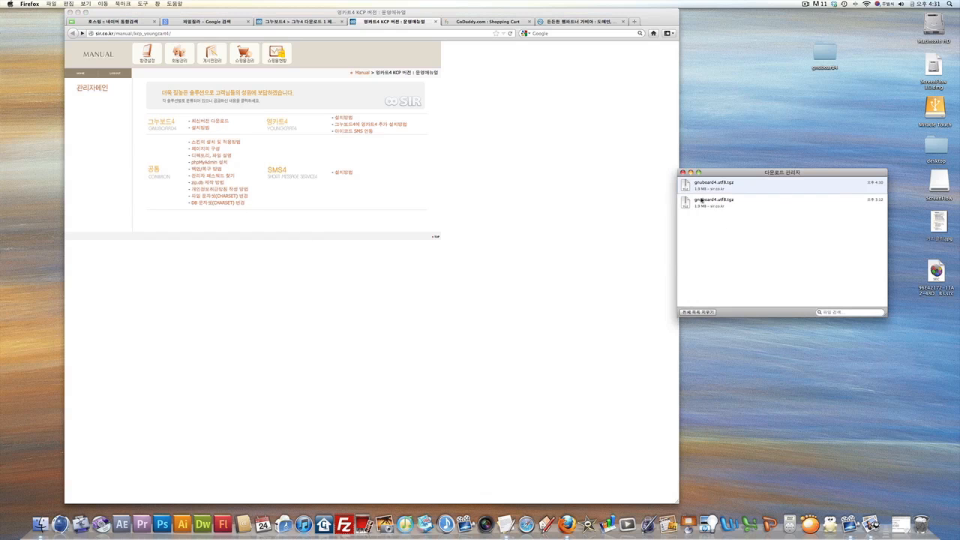
{"action": "left_click", "coordinate": [688, 188]}
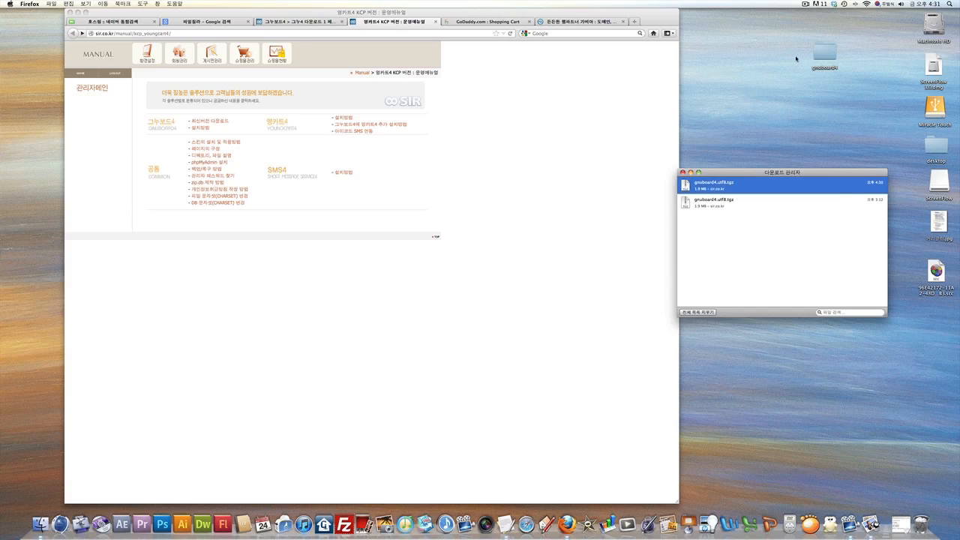
Reveal gnuboard4.utf8.tgz in Finder, move it to the desktop, and clear the downloads list.
{"action": "right_click", "coordinate": [687, 188]}
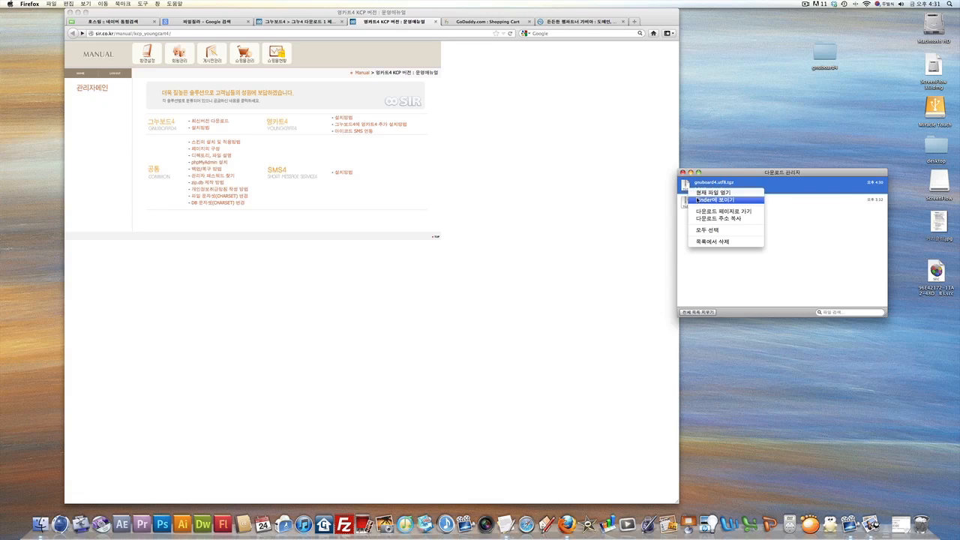
{"action": "left_click", "coordinate": [713, 197]}
{"action": "left_click_drag", "start_coordinate": [738, 140], "coordinate": [751, 33]}
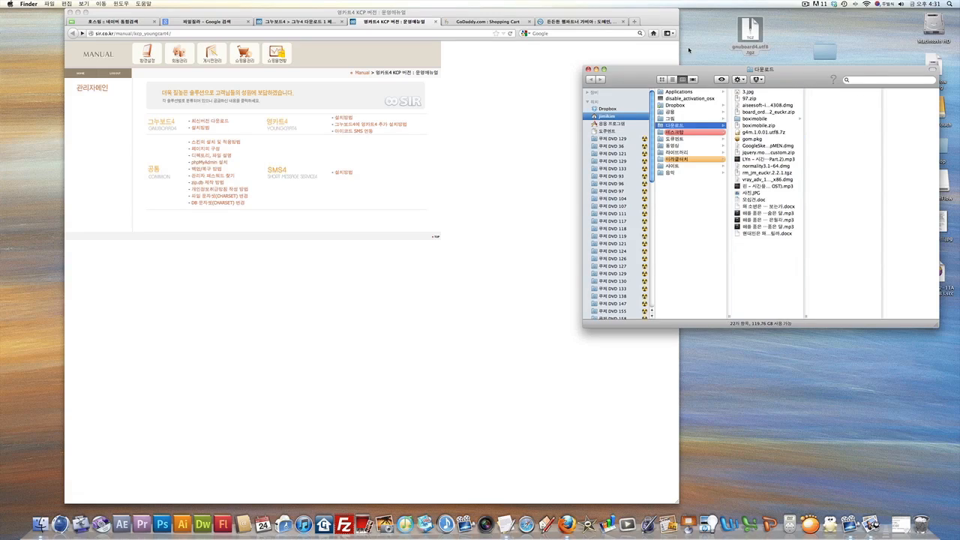
{"action": "left_click", "coordinate": [589, 69]}
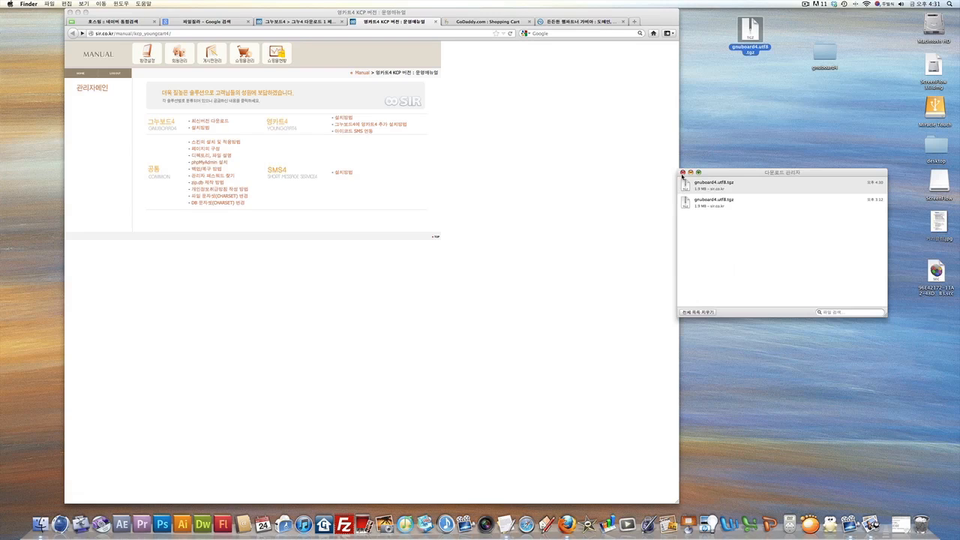
{"action": "left_click", "coordinate": [697, 312]}
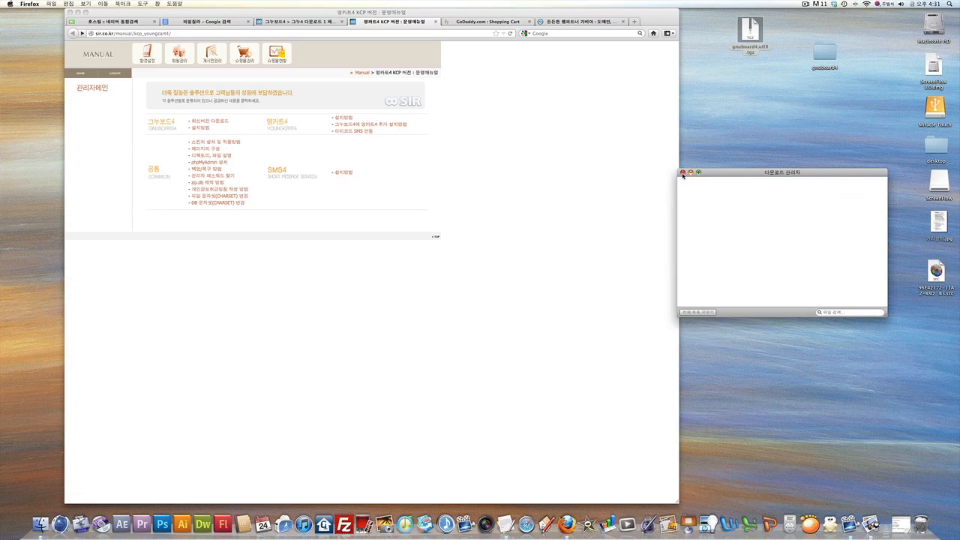
{"action": "left_click", "coordinate": [683, 172]}
Trash the tgz archive, check the gnuboard4 folder's 23 items, and position the folder on the desktop.
{"action": "left_click_drag", "start_coordinate": [750, 32], "coordinate": [752, 176]}
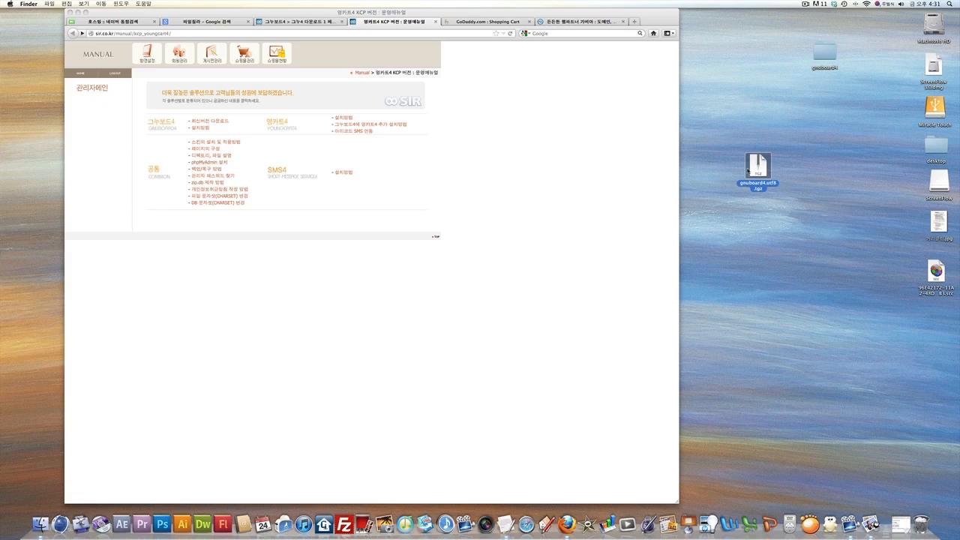
{"action": "left_click_drag", "start_coordinate": [822, 52], "coordinate": [790, 120]}
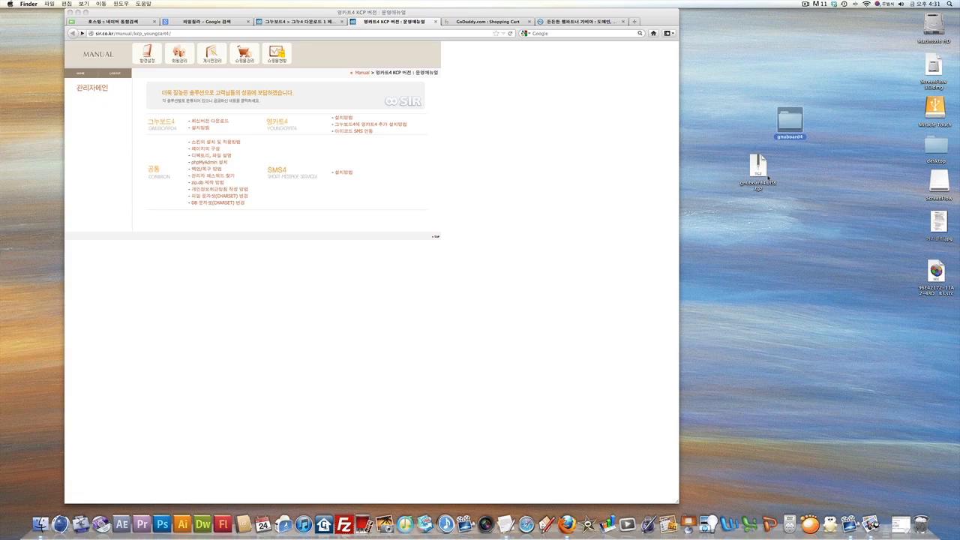
{"action": "left_click_drag", "start_coordinate": [758, 169], "coordinate": [922, 524]}
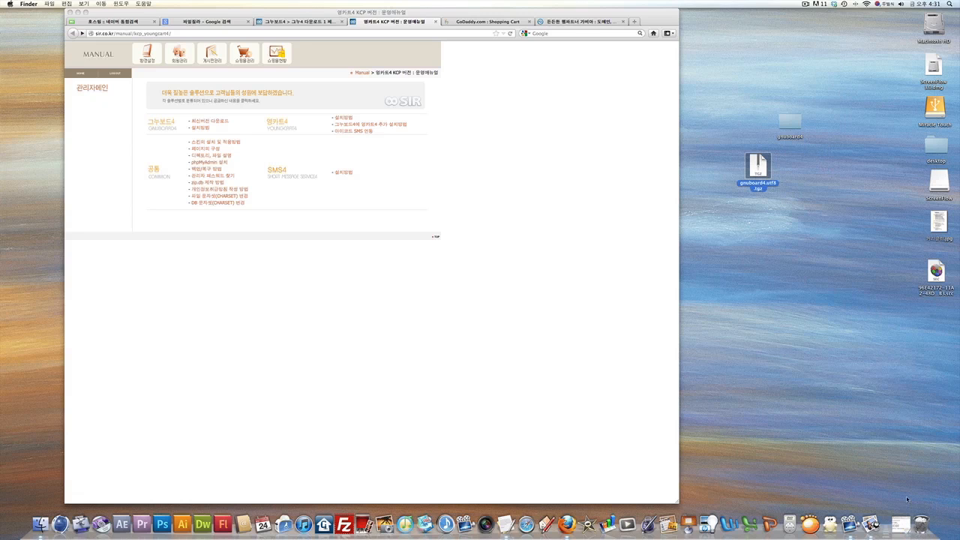
{"action": "double_click", "coordinate": [791, 126]}
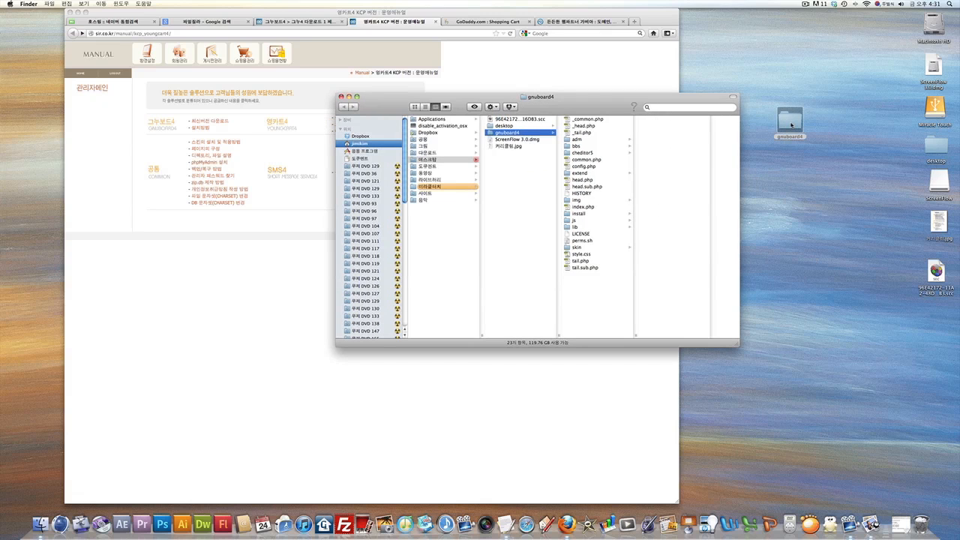
{"action": "left_click_drag", "start_coordinate": [615, 286], "coordinate": [567, 123]}
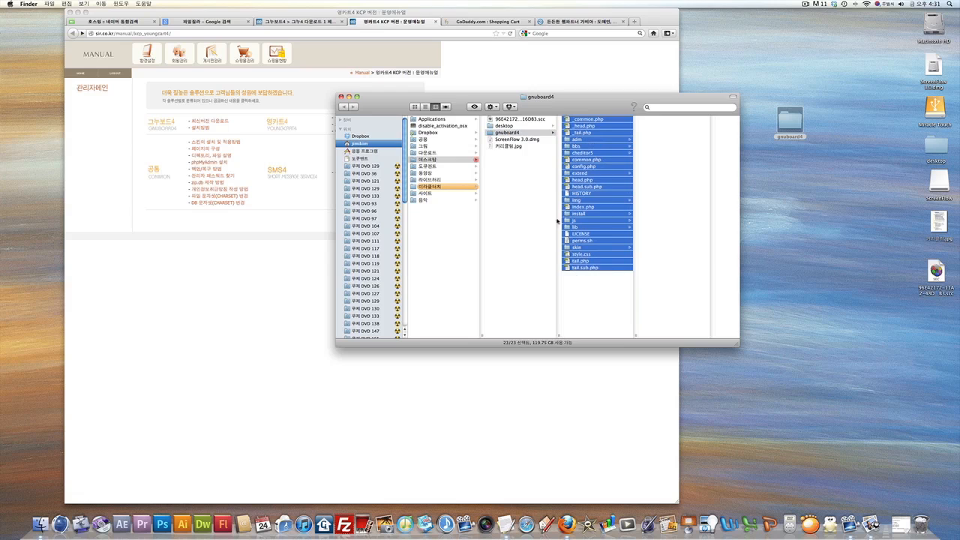
{"action": "left_click", "coordinate": [341, 97]}
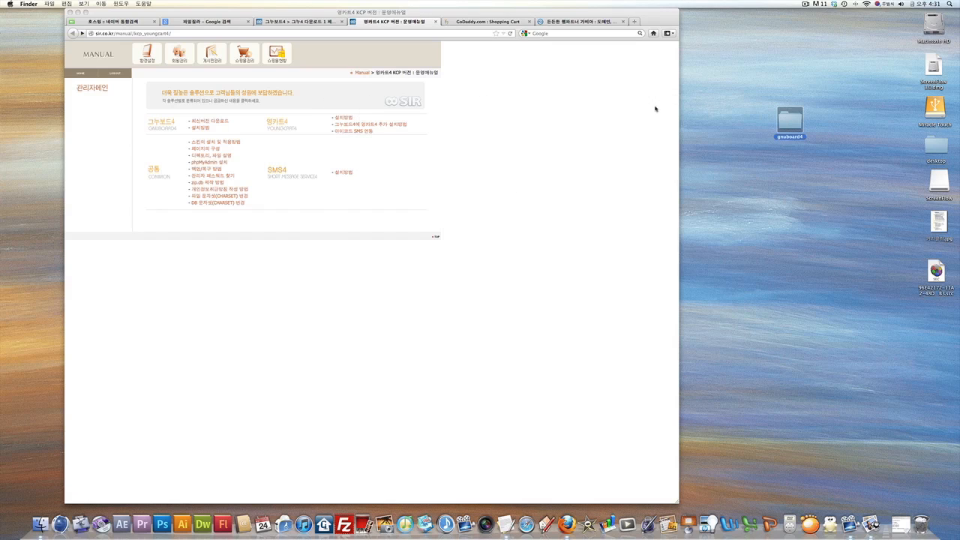
{"action": "left_click_drag", "start_coordinate": [782, 121], "coordinate": [825, 131]}
{"action": "left_click_drag", "start_coordinate": [794, 95], "coordinate": [823, 102]}
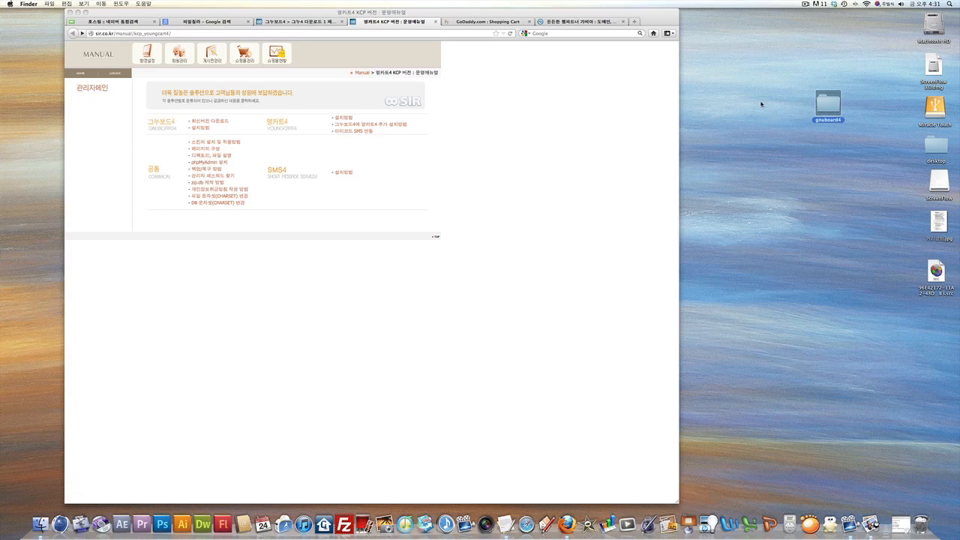
{"action": "key", "text": "F8"}
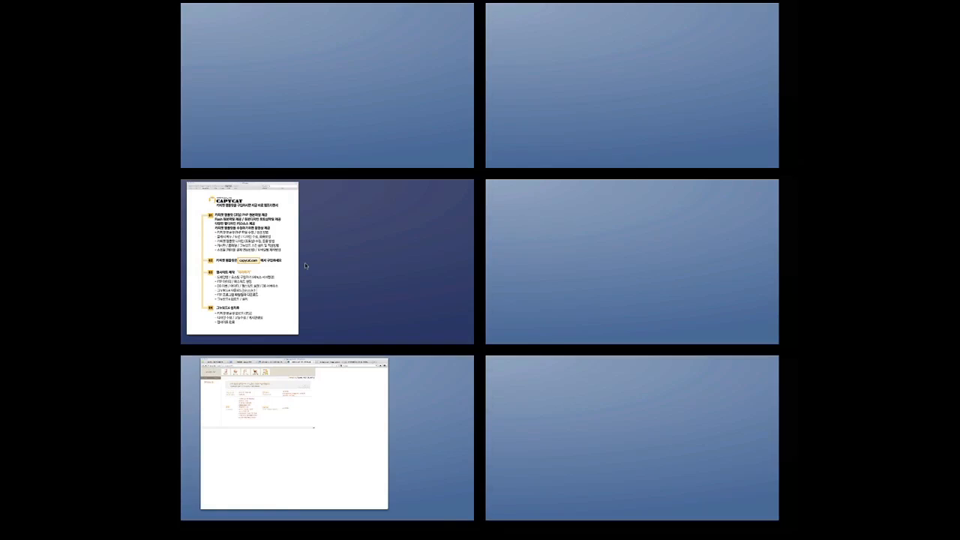
Switch to the Preview space with the CAPYCAT checklist and select the gnuboard4 folder.
{"action": "left_click", "coordinate": [304, 263]}
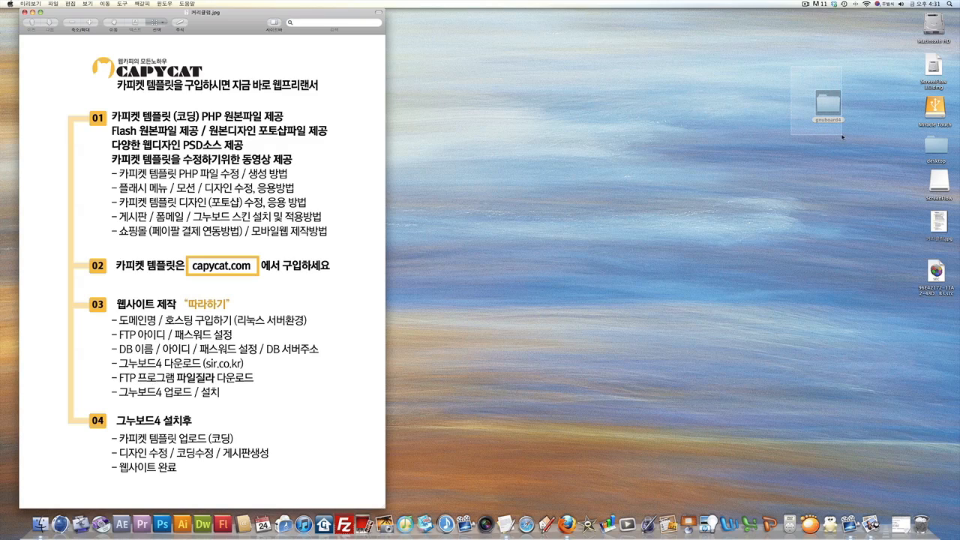
{"action": "left_click", "coordinate": [828, 102]}
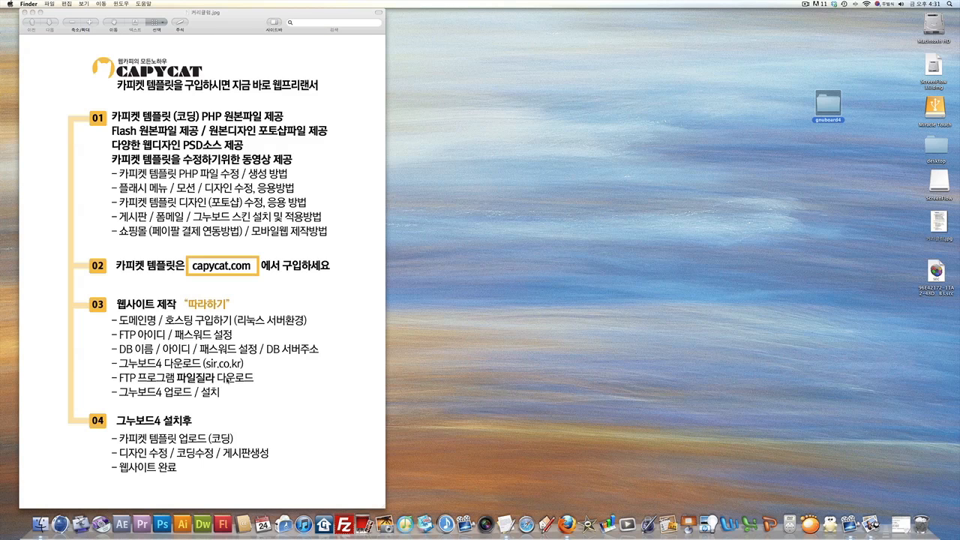
Reach the FileZilla Client 3.5.3 download page from Google, noting its Mac OS X and Windows sections.
{"action": "key", "text": "F8"}
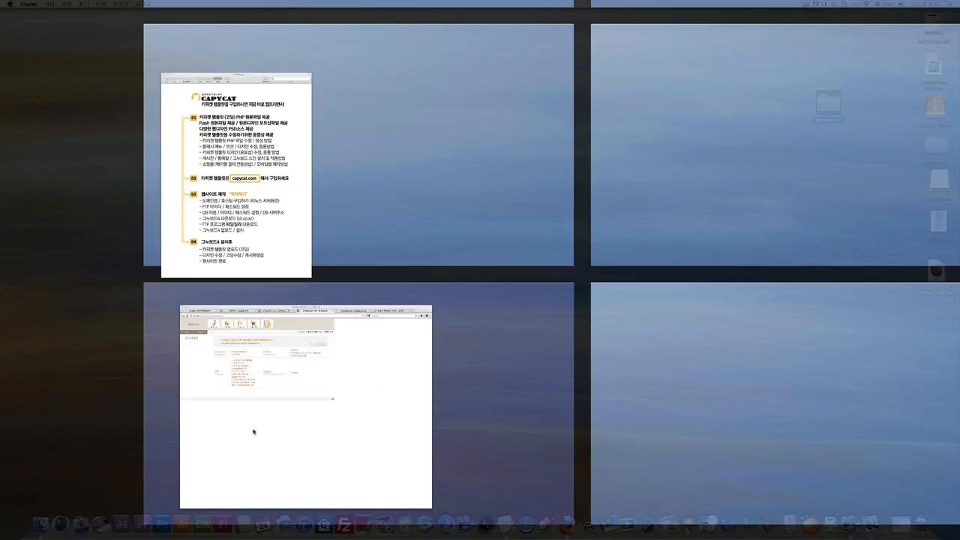
{"action": "left_click", "coordinate": [253, 433]}
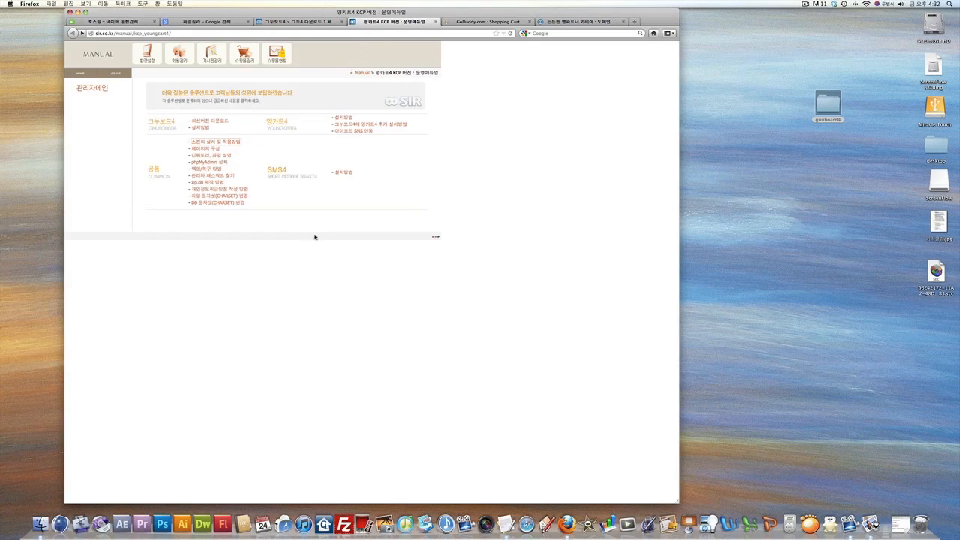
{"action": "left_click", "coordinate": [210, 22]}
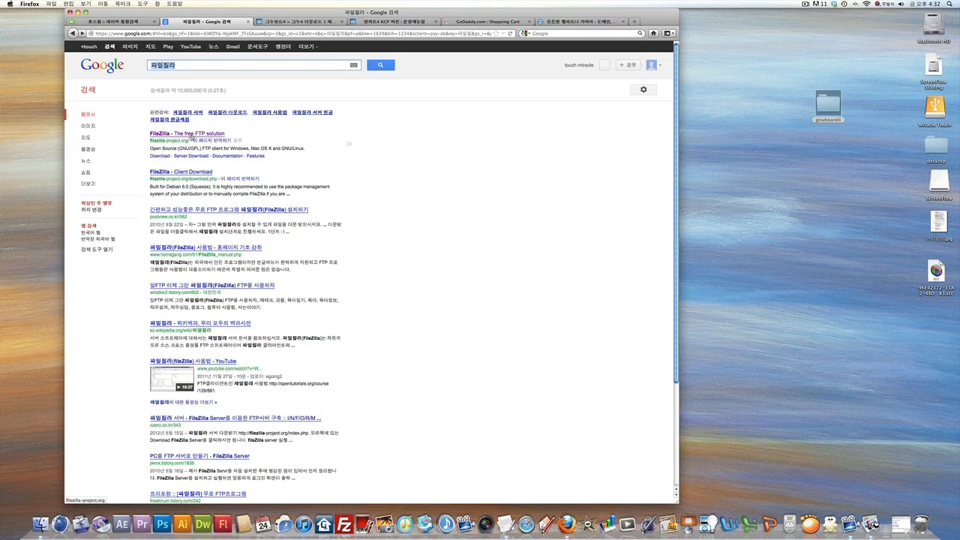
{"action": "left_click", "coordinate": [192, 137]}
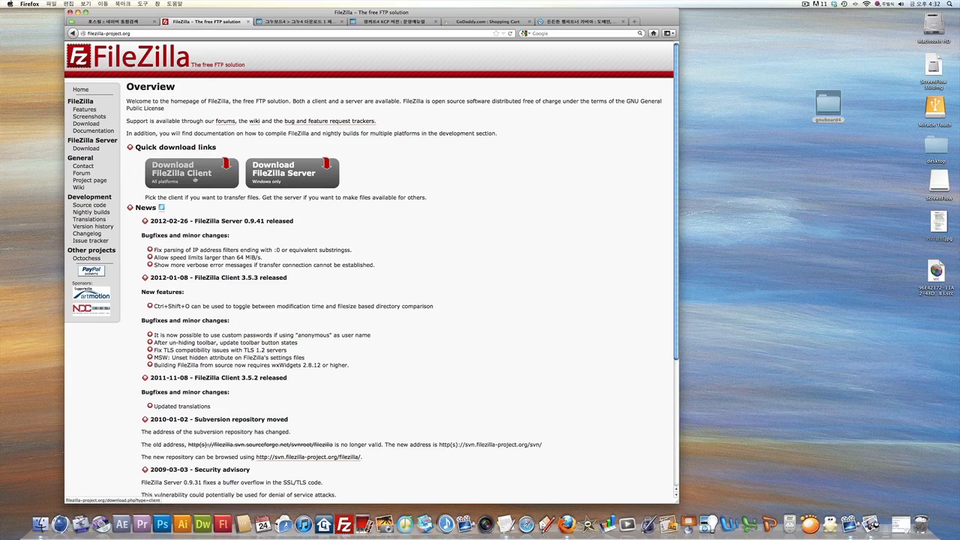
{"action": "left_click", "coordinate": [194, 179]}
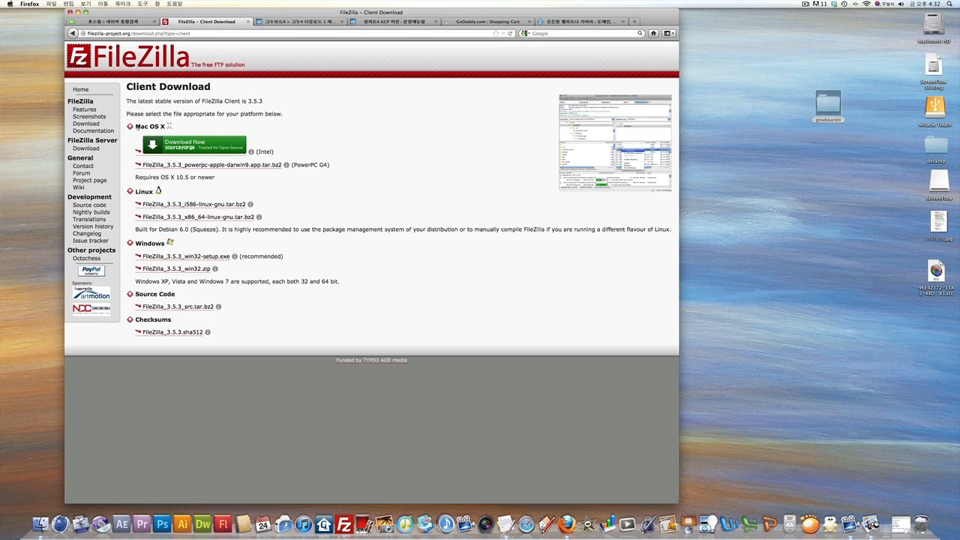
{"action": "left_click_drag", "start_coordinate": [137, 128], "coordinate": [162, 126]}
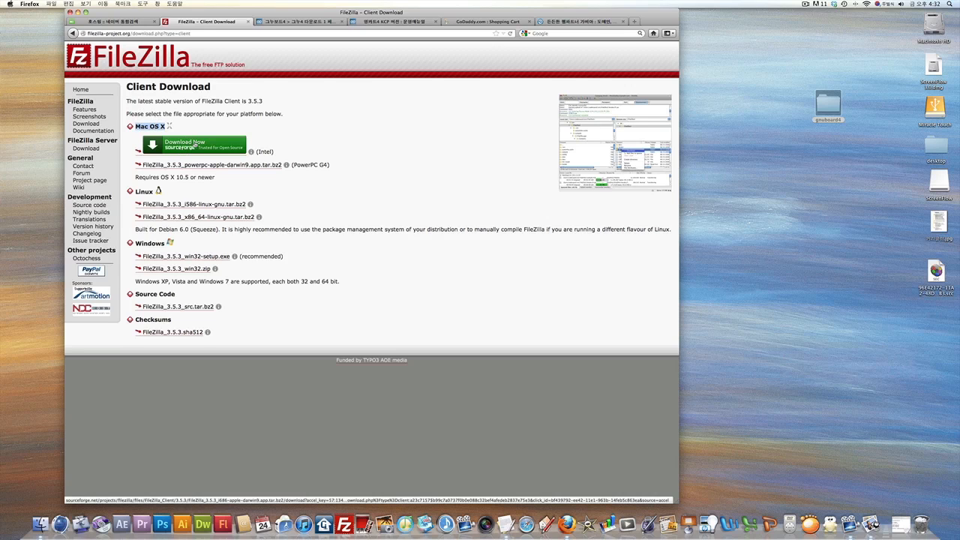
{"action": "left_click", "coordinate": [138, 244]}
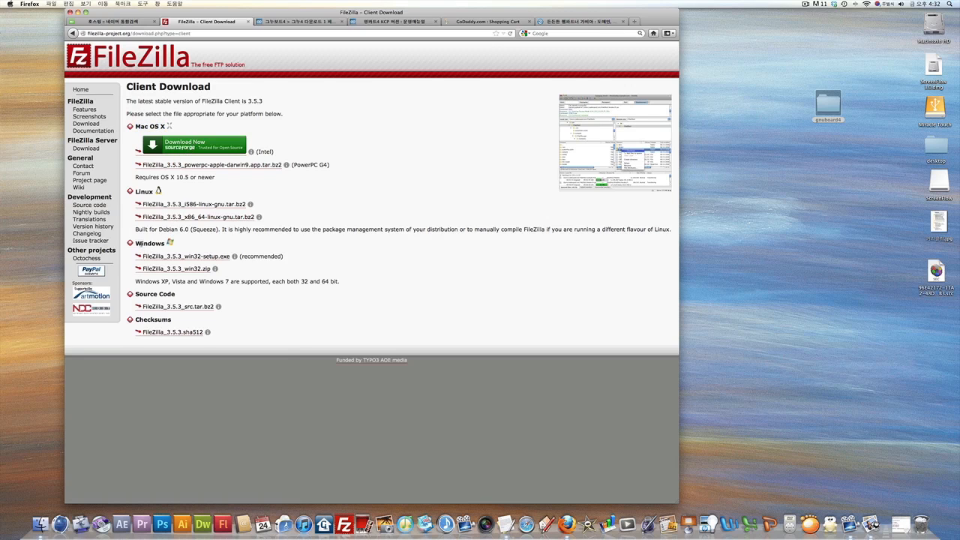
{"action": "left_click_drag", "start_coordinate": [138, 245], "coordinate": [164, 244]}
Launch FileZilla from the Dock and move to the empty desktop space.
{"action": "left_click", "coordinate": [343, 524]}
{"action": "key", "text": "F8"}
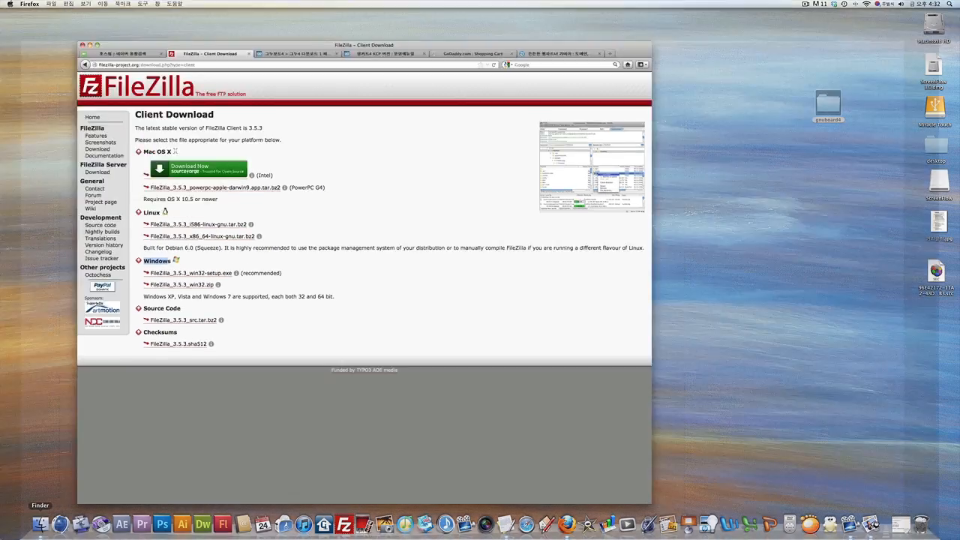
{"action": "left_click", "coordinate": [510, 426]}
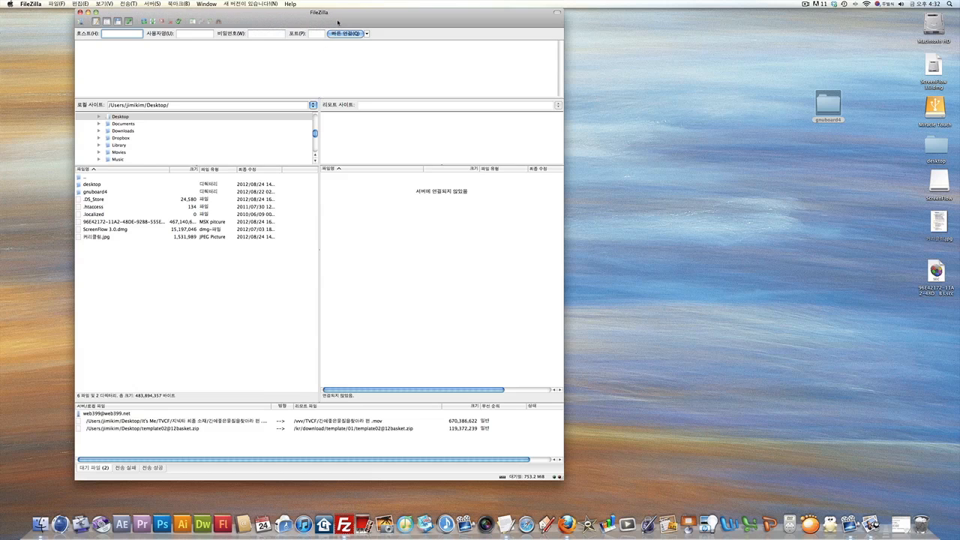
Shift the FileZilla window right and confirm the Transfer Type remains Binary.
{"action": "left_click_drag", "start_coordinate": [350, 13], "coordinate": [406, 14]}
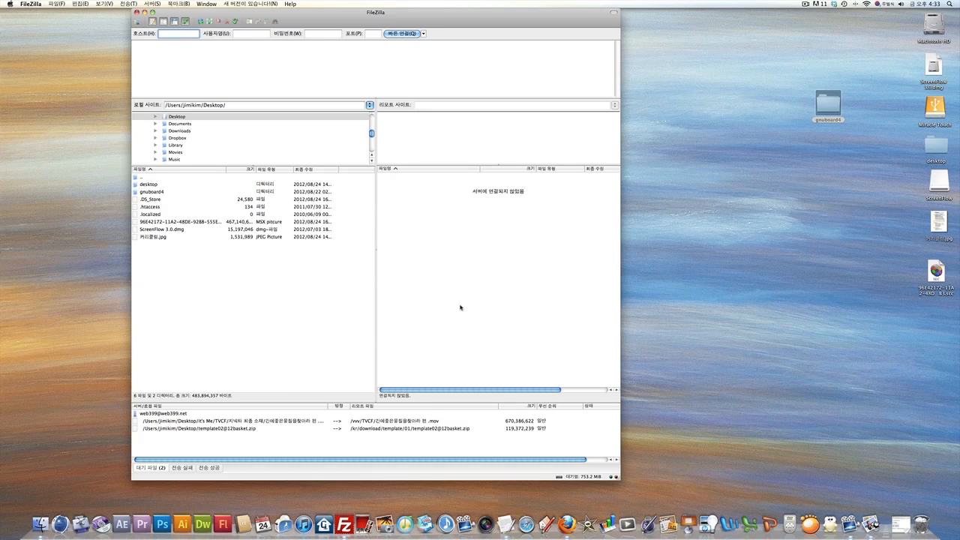
{"action": "left_click_drag", "start_coordinate": [375, 13], "coordinate": [417, 13]}
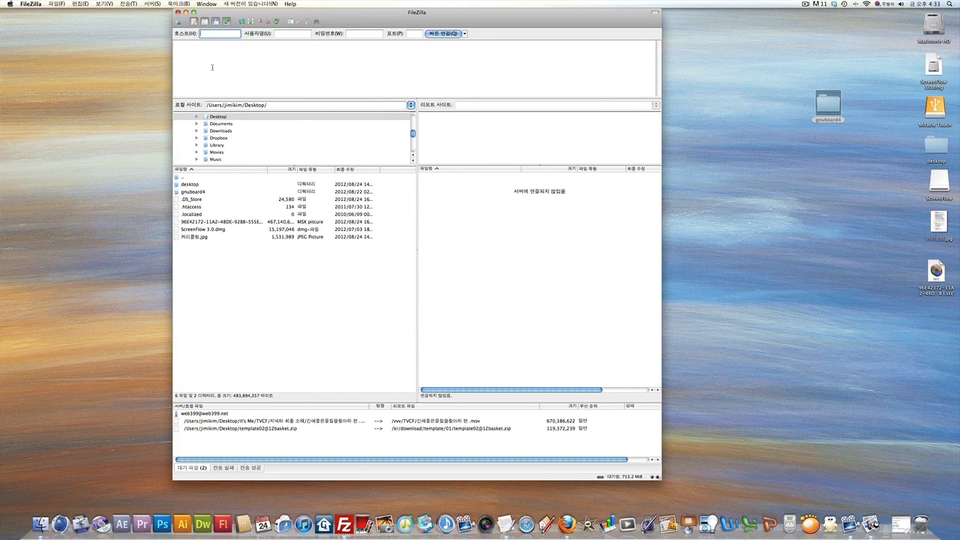
{"action": "left_click", "coordinate": [127, 5]}
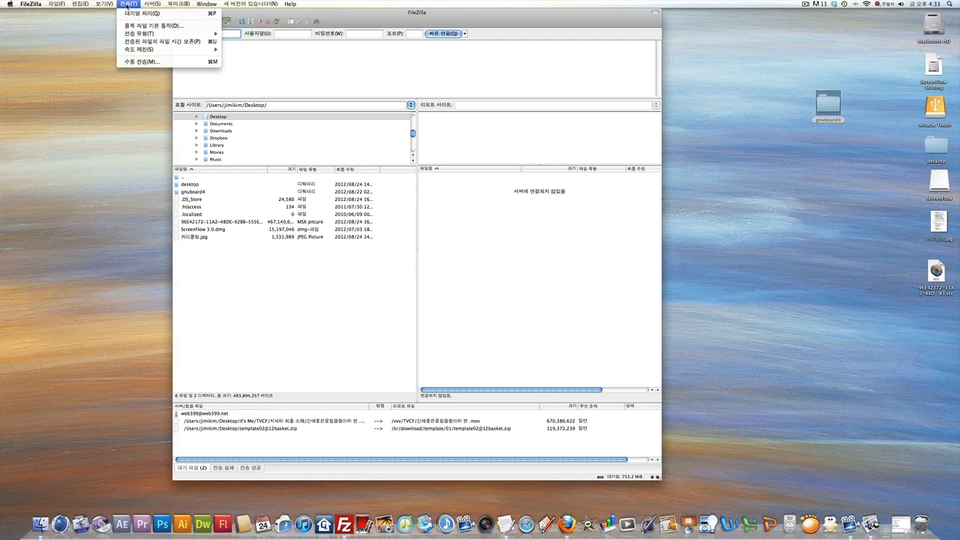
{"action": "mouse_move", "coordinate": [128, 33]}
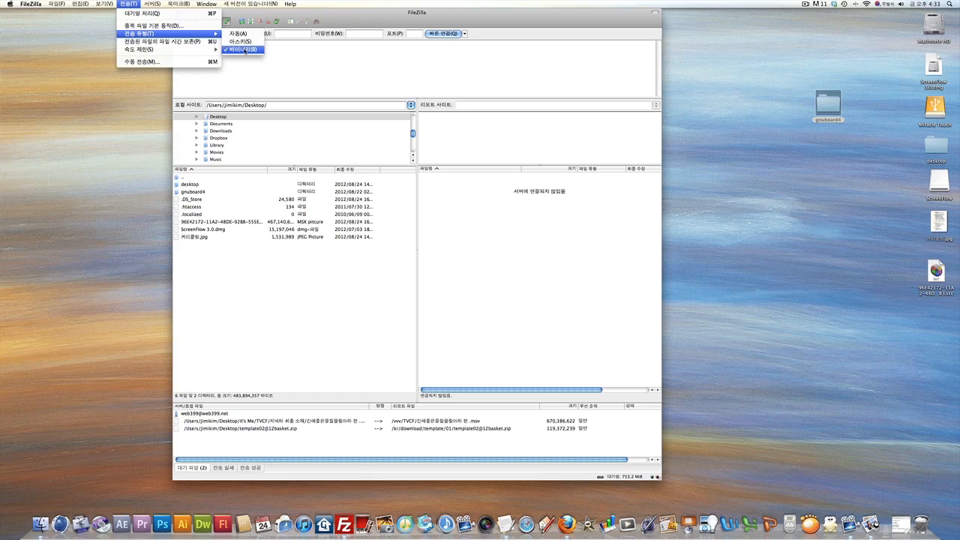
{"action": "left_click", "coordinate": [376, 14]}
{"action": "left_click_drag", "start_coordinate": [375, 14], "coordinate": [382, 13]}
{"action": "key", "text": "F8"}
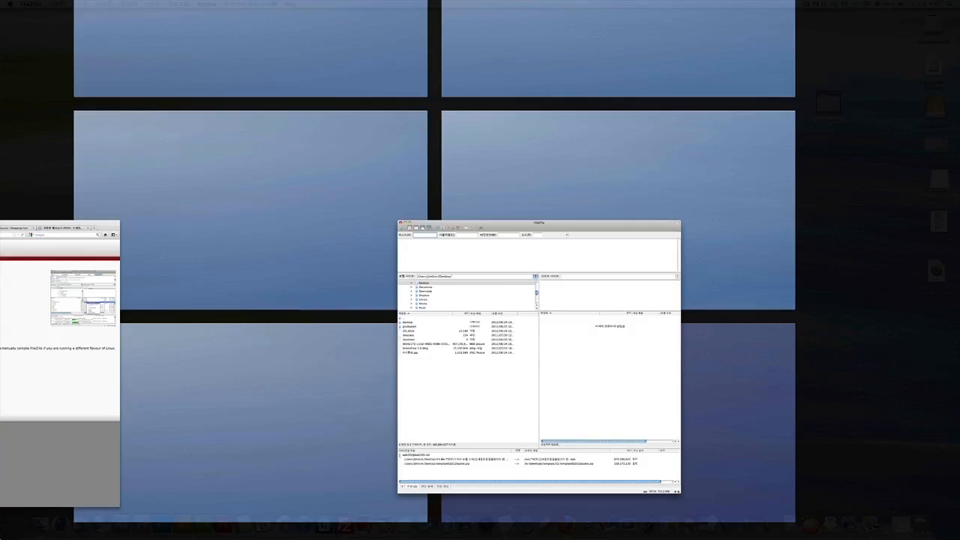
Open the TextEdit hosting note and move its window onto FileZilla's desktop.
{"action": "left_click", "coordinate": [251, 263]}
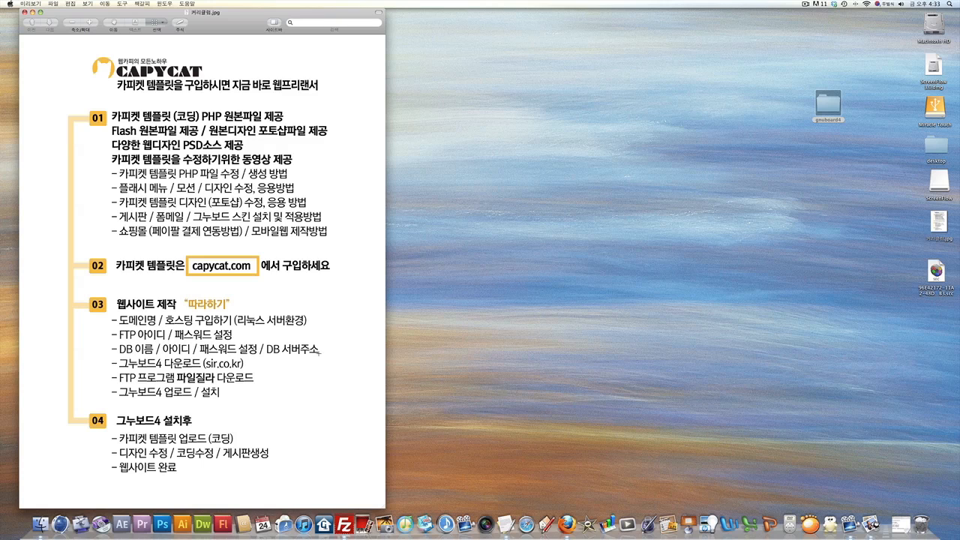
{"action": "key", "text": "F8"}
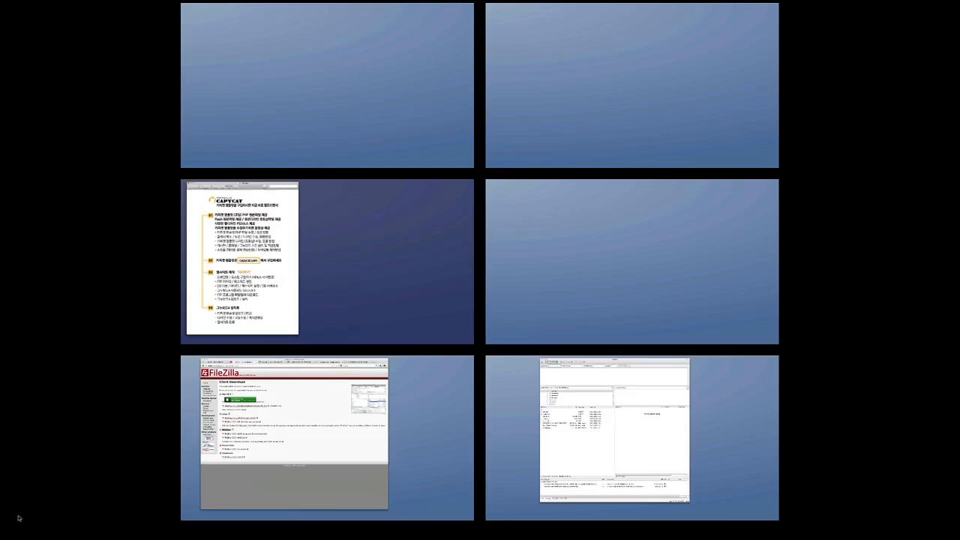
{"action": "left_click", "coordinate": [720, 387]}
{"action": "left_click_drag", "start_coordinate": [467, 10], "coordinate": [386, 15]}
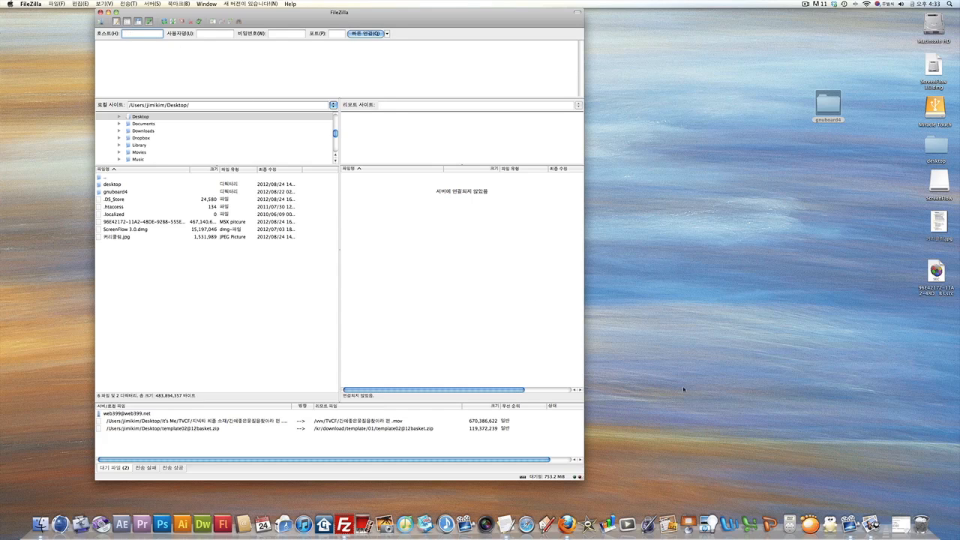
{"action": "left_click", "coordinate": [506, 524]}
{"action": "key", "text": "F8"}
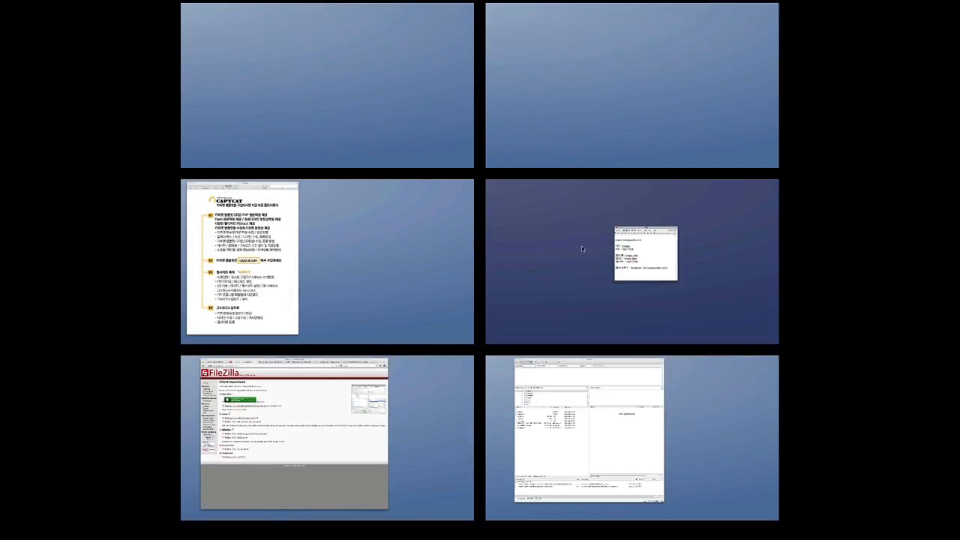
{"action": "left_click_drag", "start_coordinate": [644, 229], "coordinate": [680, 373]}
{"action": "left_click", "coordinate": [614, 399]}
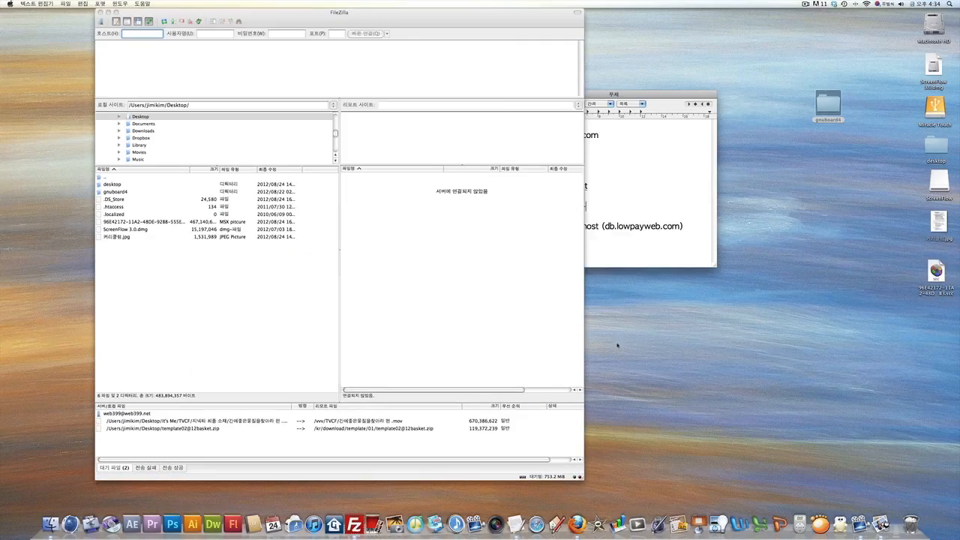
{"action": "left_click_drag", "start_coordinate": [620, 96], "coordinate": [747, 164]}
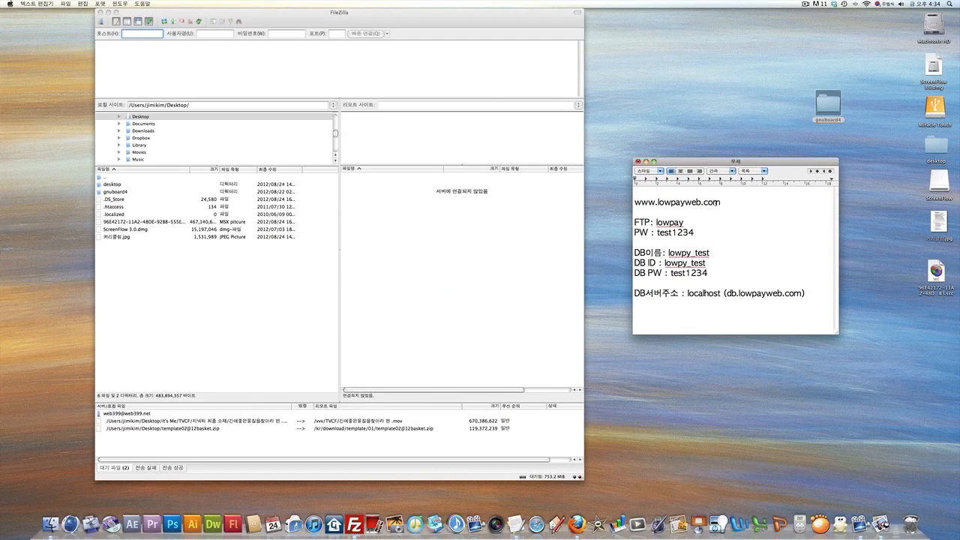
{"action": "left_click_drag", "start_coordinate": [721, 202], "coordinate": [621, 208]}
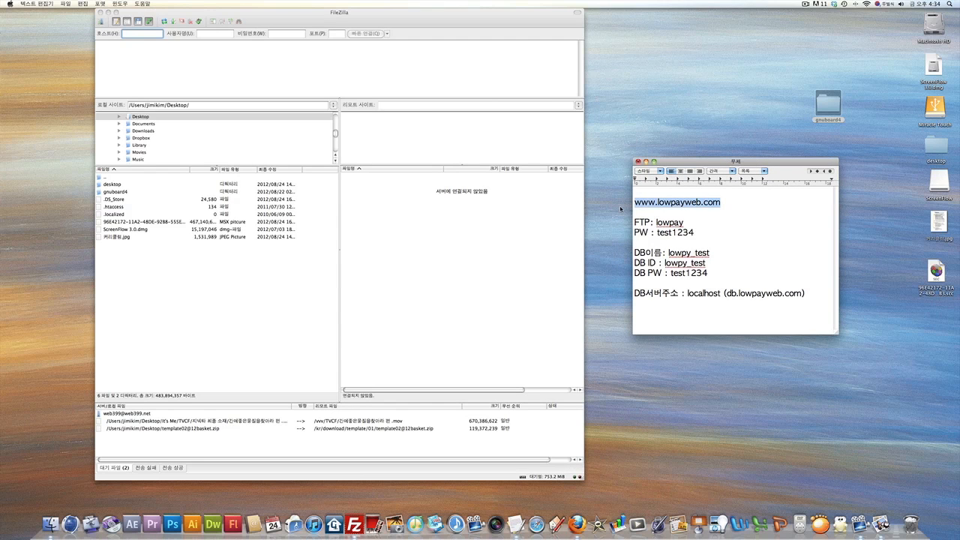
{"action": "key", "text": "super+c"}
{"action": "left_click", "coordinate": [139, 34]}
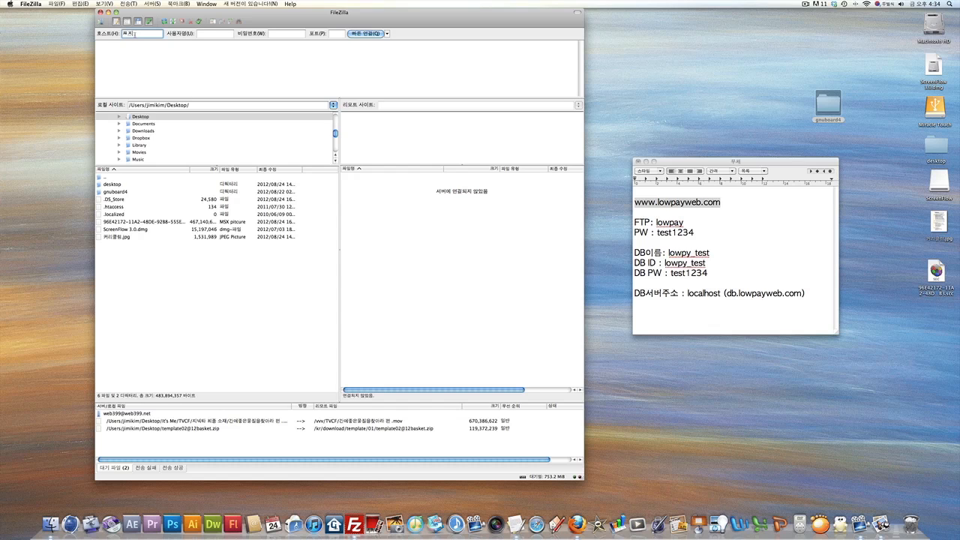
{"action": "key", "text": "super+space"}
{"action": "type", "text": "www"}
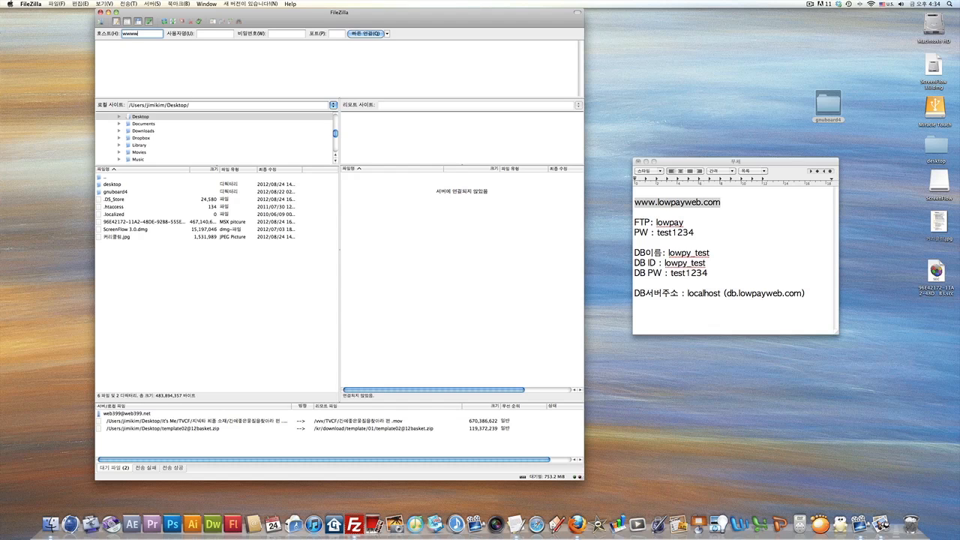
{"action": "type", "text": ".lowpayweb.com"}
{"action": "key", "text": "Tab"}
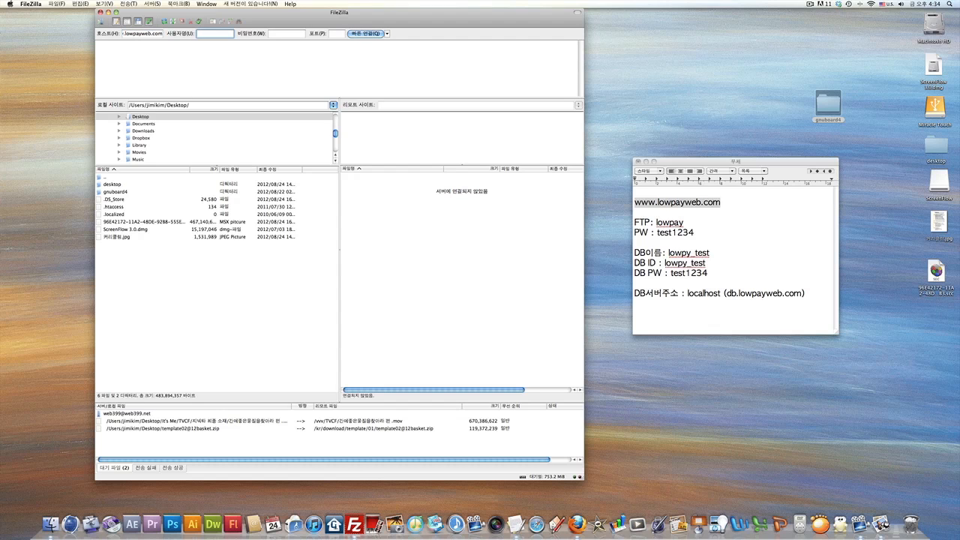
Enter the FTP username and password from the notes and Quickconnect to the server.
{"action": "left_click", "coordinate": [652, 223]}
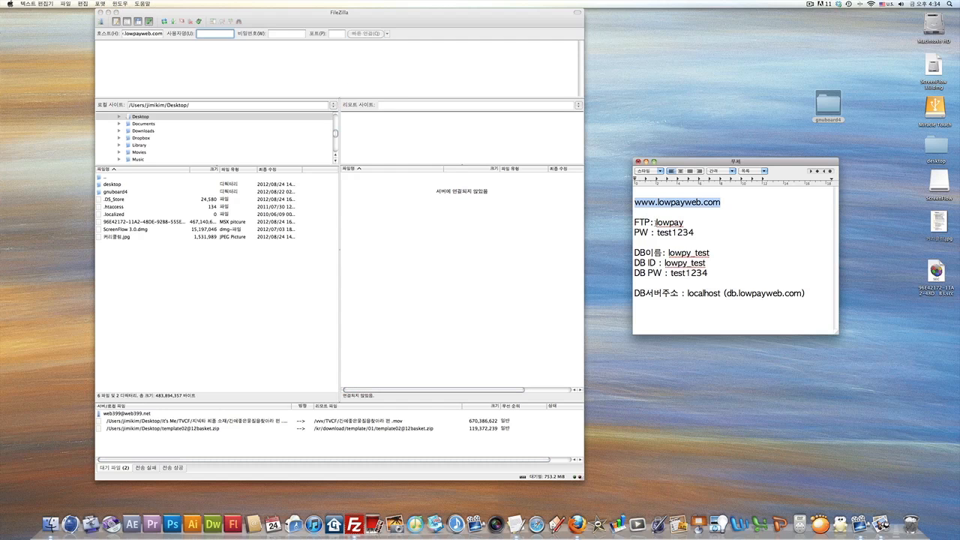
{"action": "left_click", "coordinate": [212, 35]}
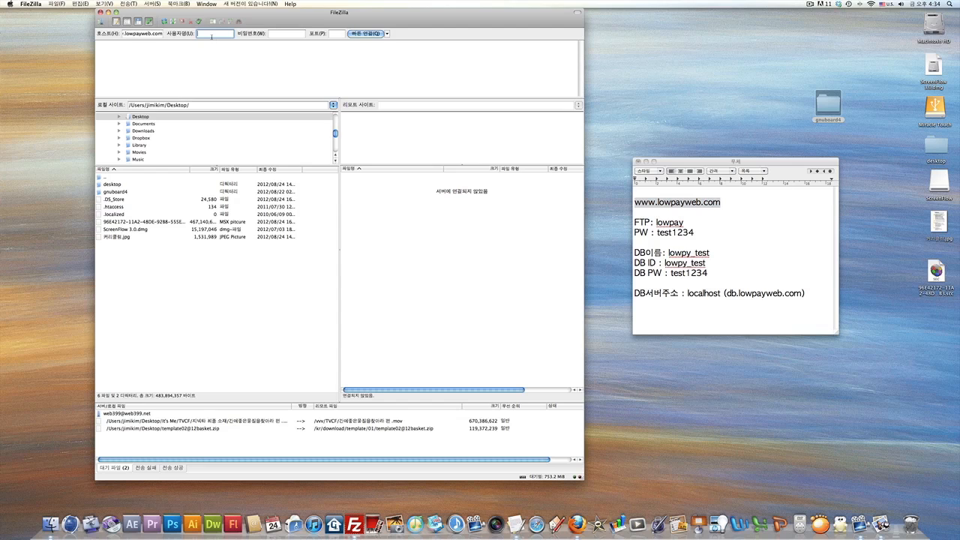
{"action": "type", "text": "lowpay"}
{"action": "key", "text": "Tab"}
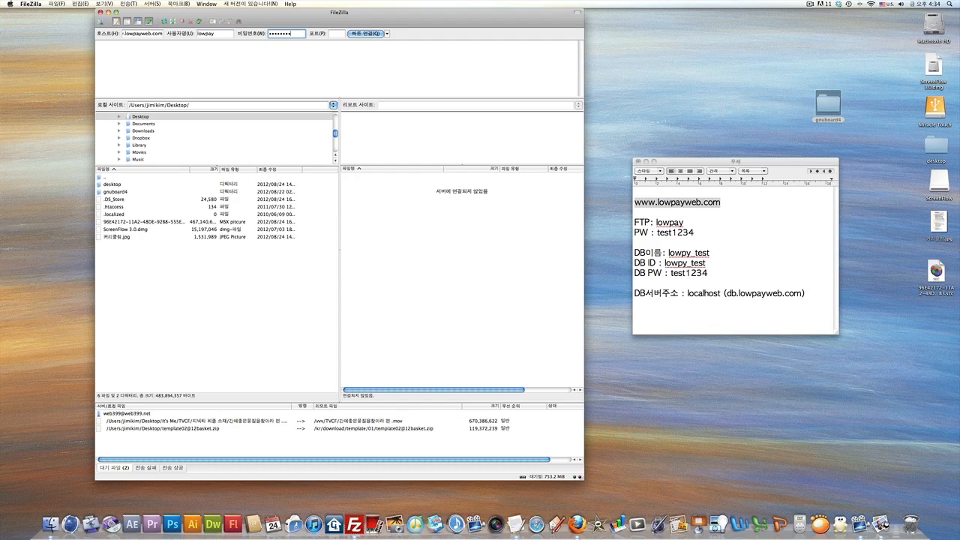
{"action": "key", "text": "Return"}
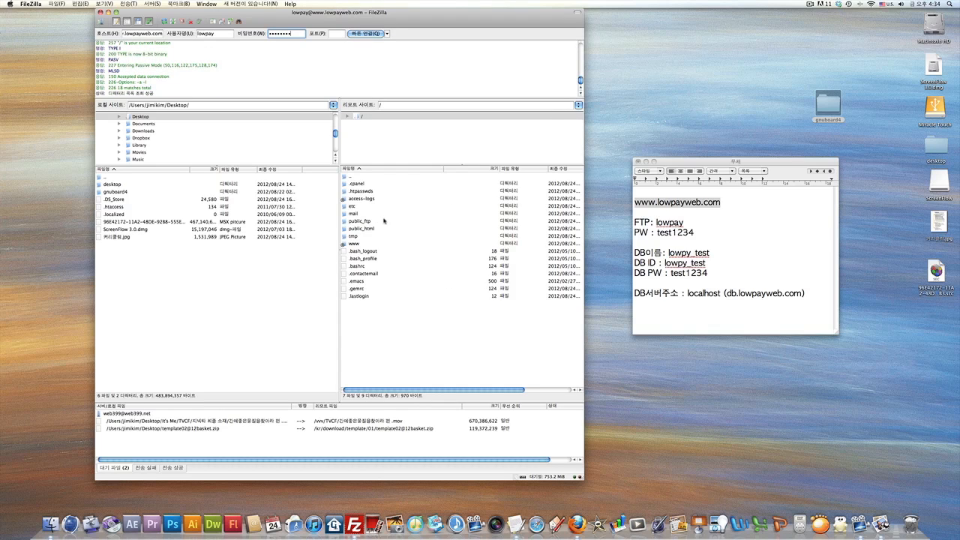
{"action": "left_click_drag", "start_coordinate": [423, 15], "coordinate": [385, 6]}
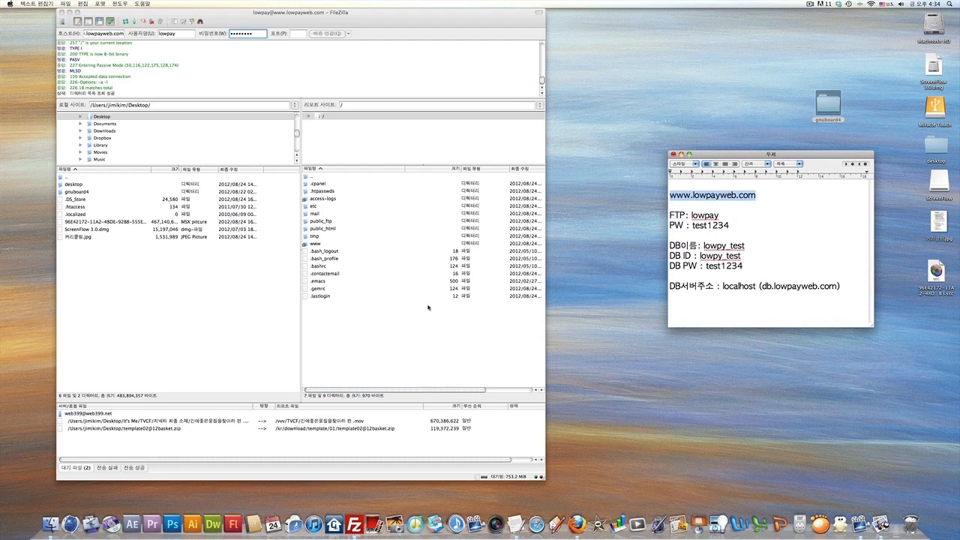
{"action": "left_click", "coordinate": [368, 340]}
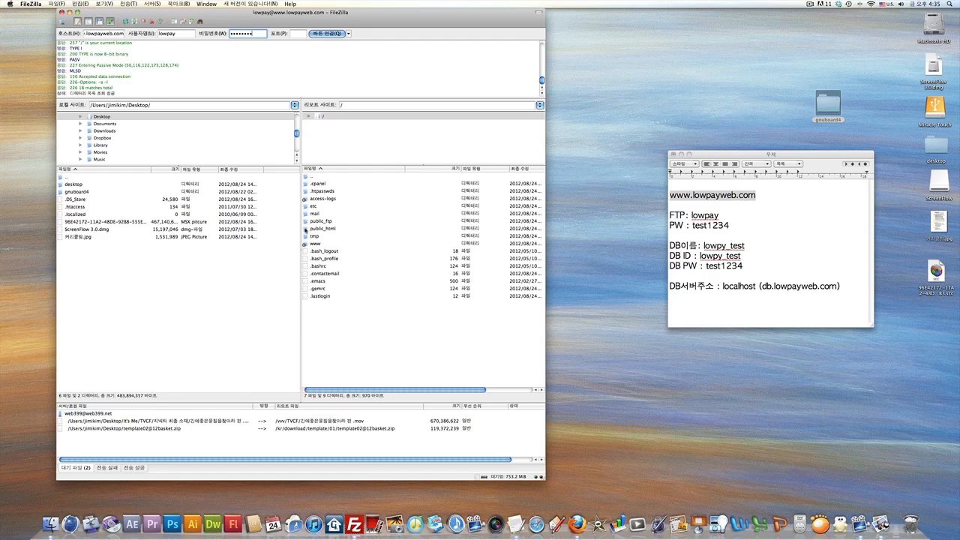
Browse into the server's public_html and www folders and back to compare their contents.
{"action": "double_click", "coordinate": [315, 231]}
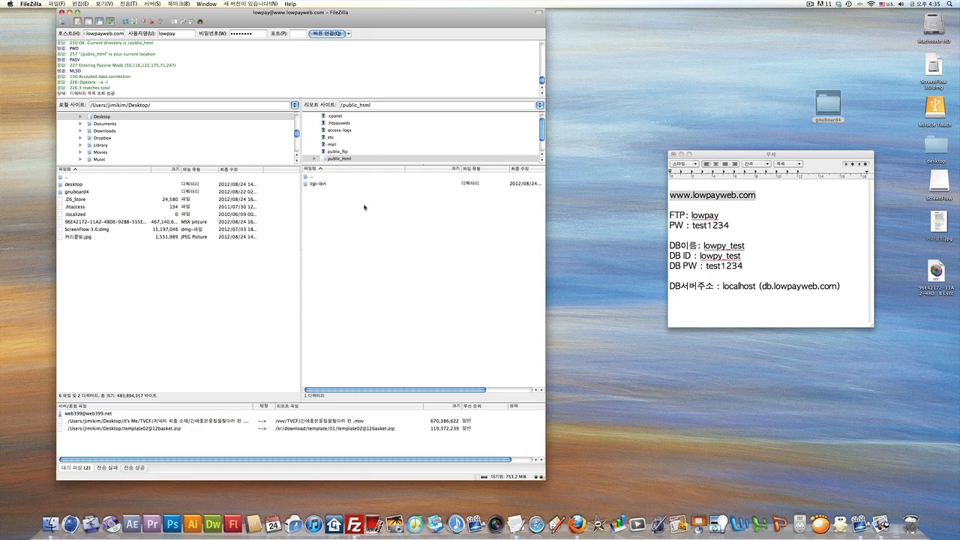
{"action": "double_click", "coordinate": [306, 177]}
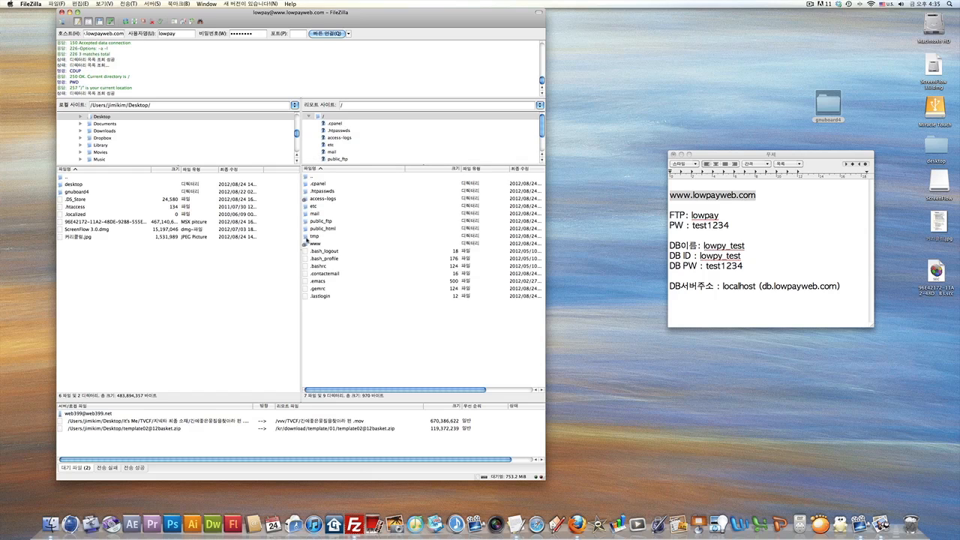
{"action": "double_click", "coordinate": [306, 244]}
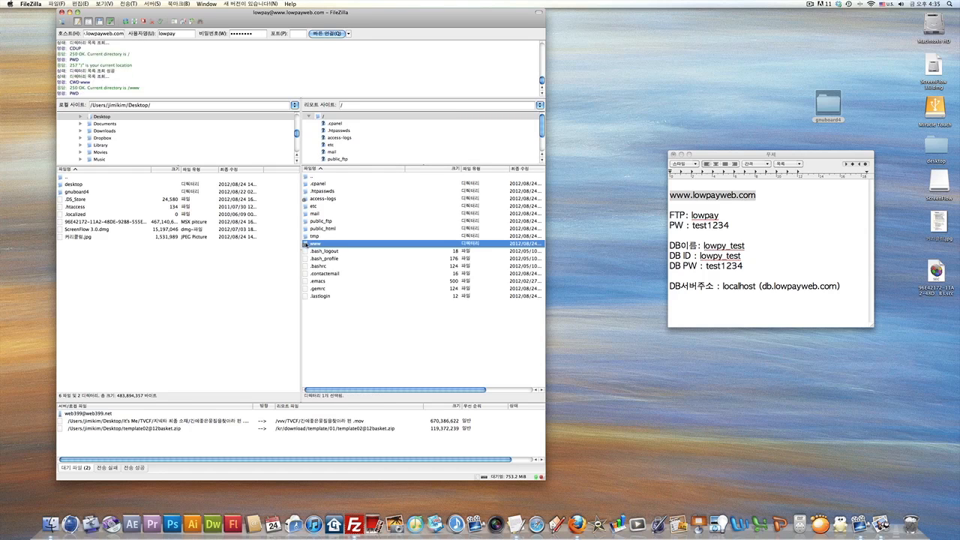
{"action": "double_click", "coordinate": [305, 178]}
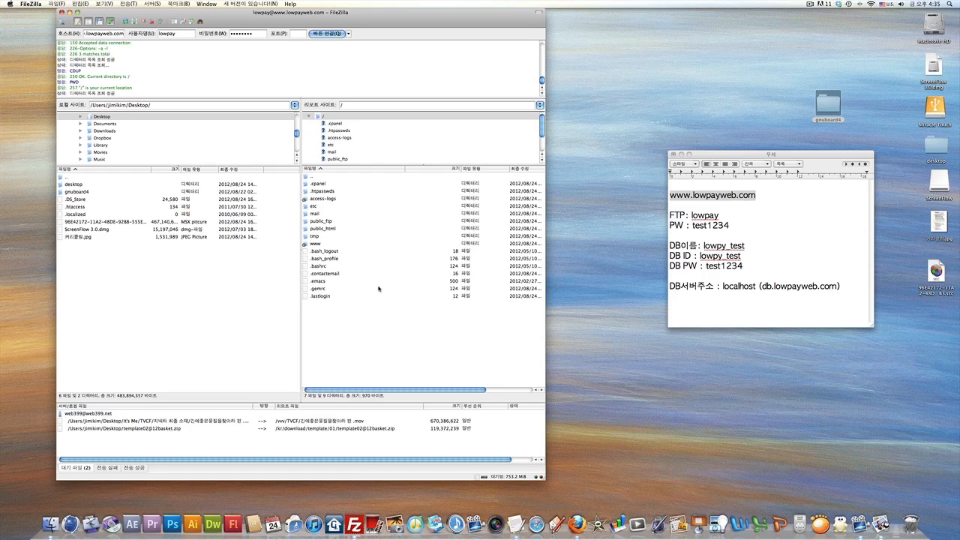
Weigh public_html against www, then settle inside www, which holds only cgi-bin.
{"action": "left_click", "coordinate": [320, 246]}
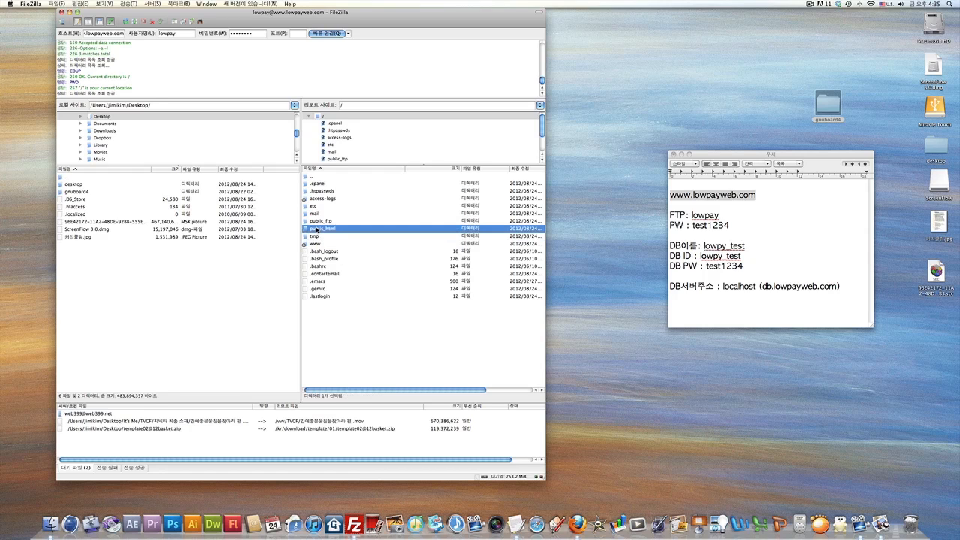
{"action": "left_click", "coordinate": [320, 229]}
{"action": "left_click", "coordinate": [357, 324]}
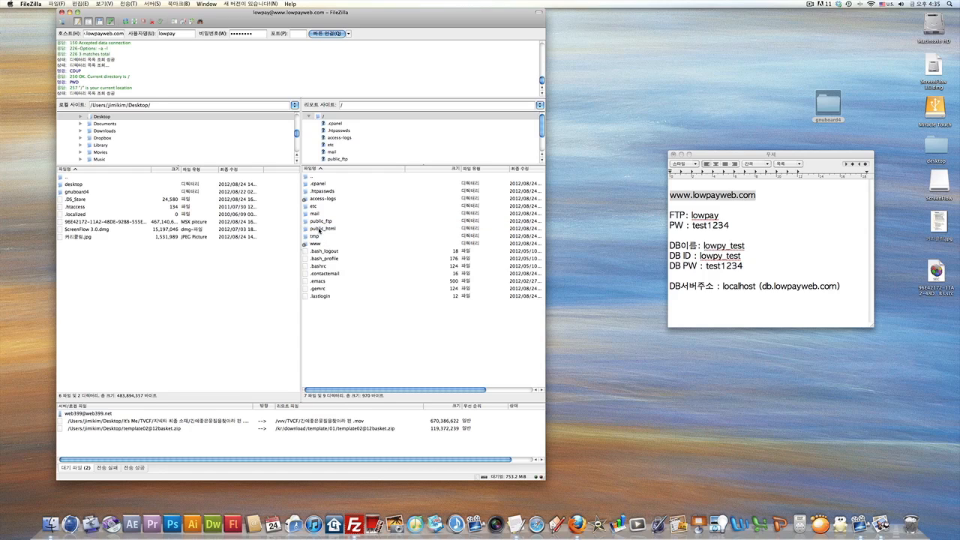
{"action": "left_click", "coordinate": [320, 230]}
{"action": "left_click", "coordinate": [310, 244]}
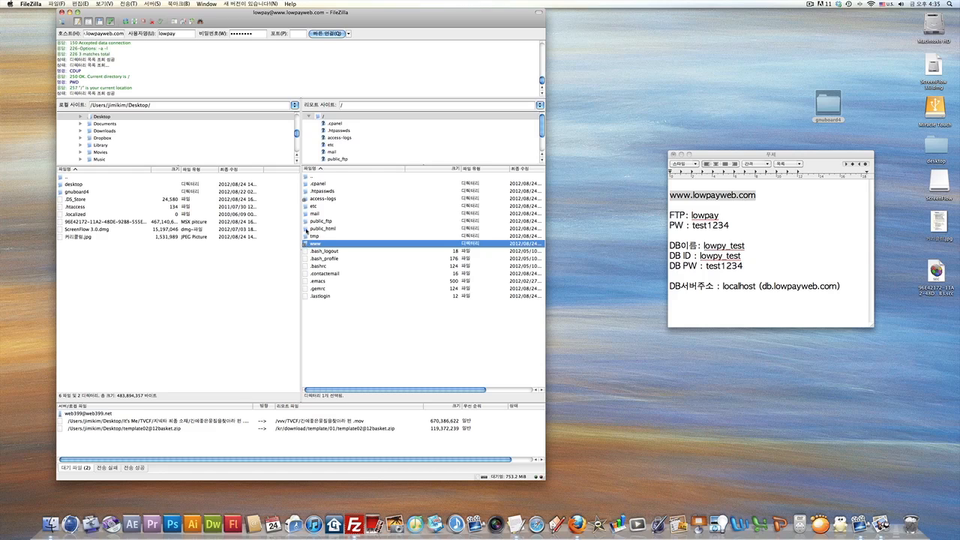
{"action": "left_click", "coordinate": [305, 230]}
{"action": "left_click", "coordinate": [316, 245]}
{"action": "left_click_drag", "start_coordinate": [714, 158], "coordinate": [738, 267]}
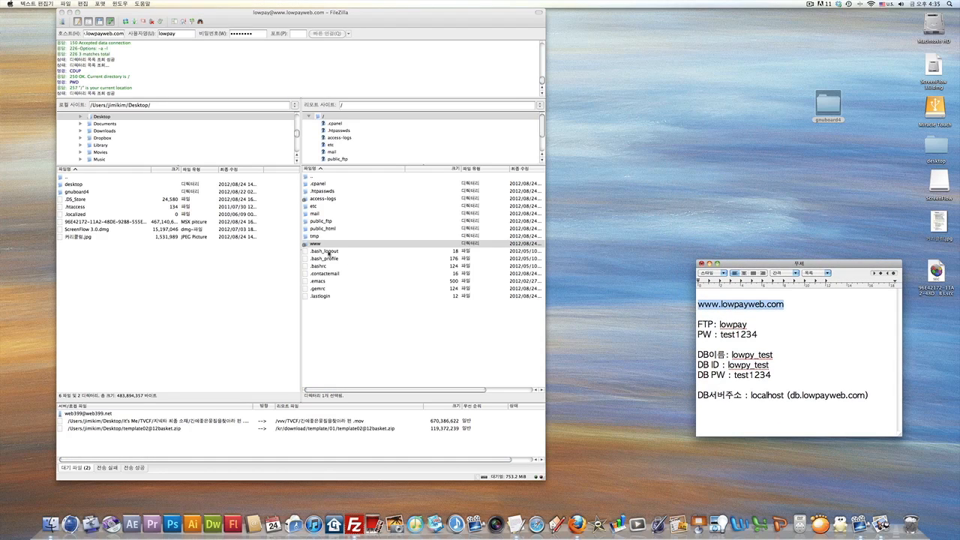
{"action": "double_click", "coordinate": [305, 244]}
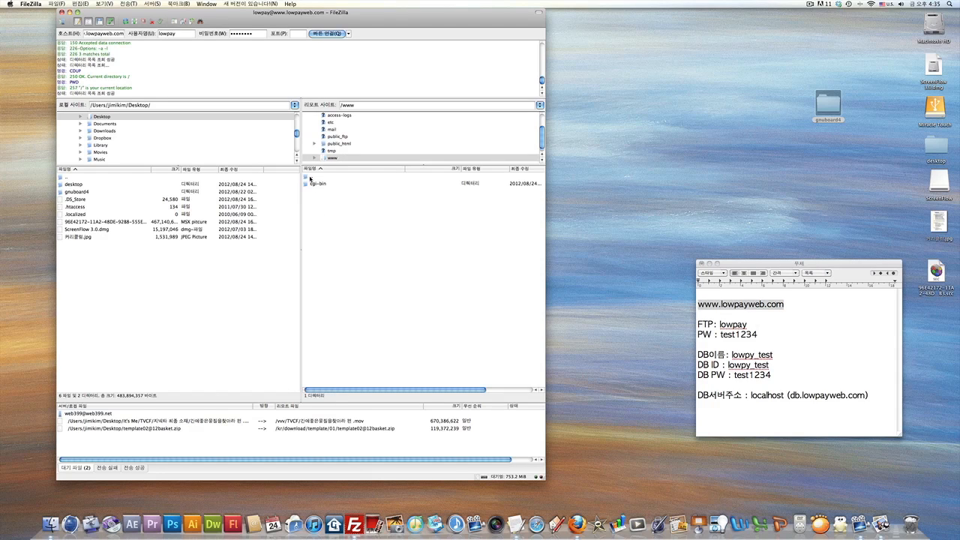
{"action": "double_click", "coordinate": [307, 177]}
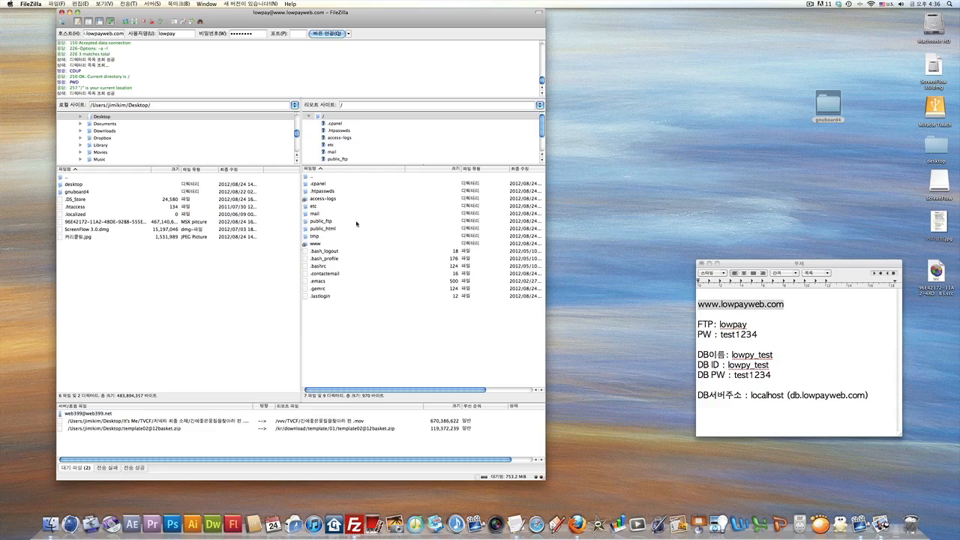
{"action": "left_click", "coordinate": [305, 244]}
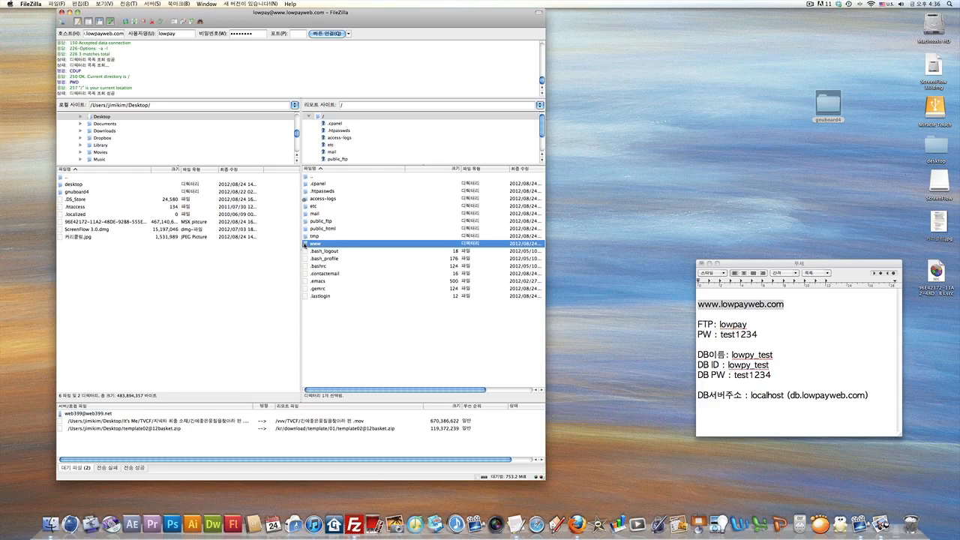
{"action": "double_click", "coordinate": [306, 245]}
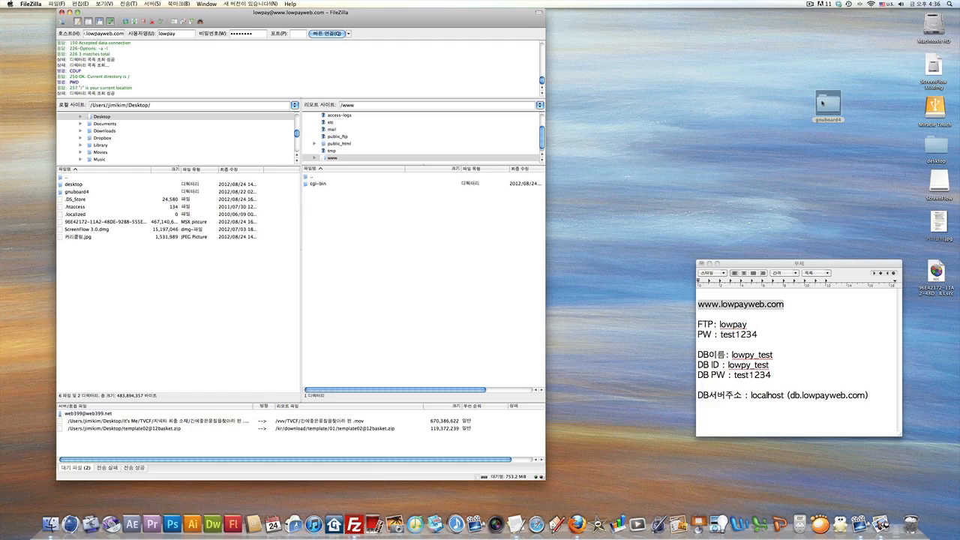
{"action": "left_click_drag", "start_coordinate": [824, 105], "coordinate": [745, 120]}
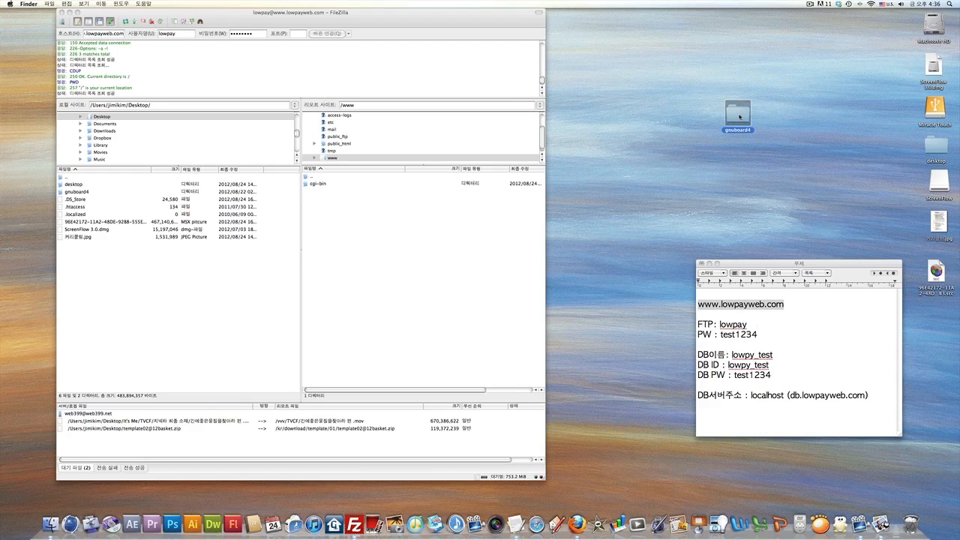
{"action": "mouse_move", "coordinate": [739, 116]}
{"action": "left_mouse_down"}
{"action": "mouse_move", "coordinate": [619, 220]}
{"action": "mouse_move", "coordinate": [440, 266]}
{"action": "mouse_move", "coordinate": [684, 132]}
{"action": "mouse_move", "coordinate": [739, 120]}
{"action": "left_mouse_up"}
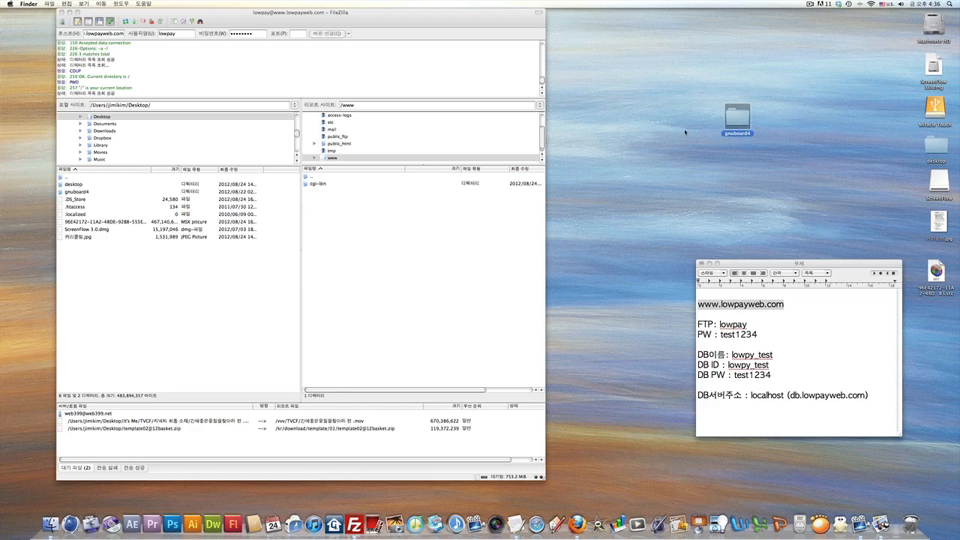
{"action": "left_click", "coordinate": [129, 261]}
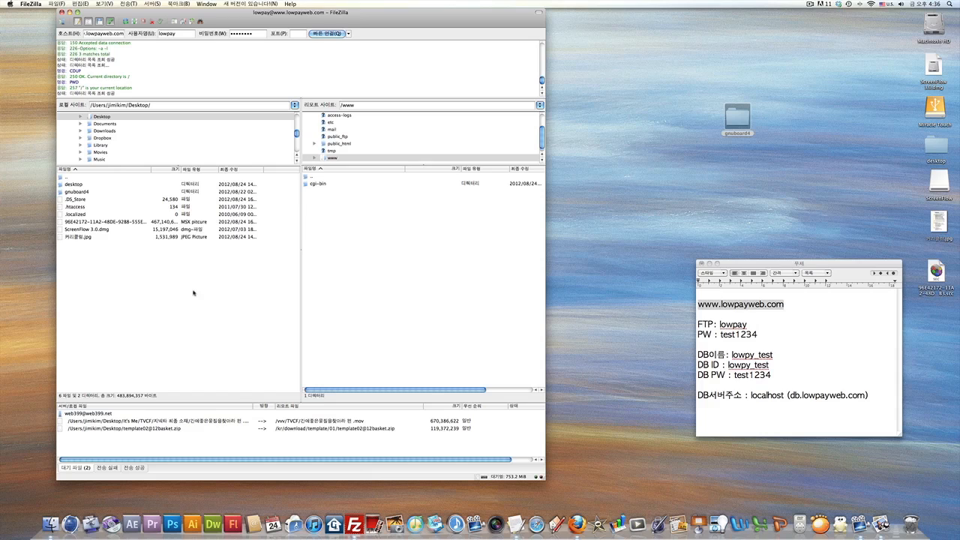
{"action": "left_click", "coordinate": [75, 192]}
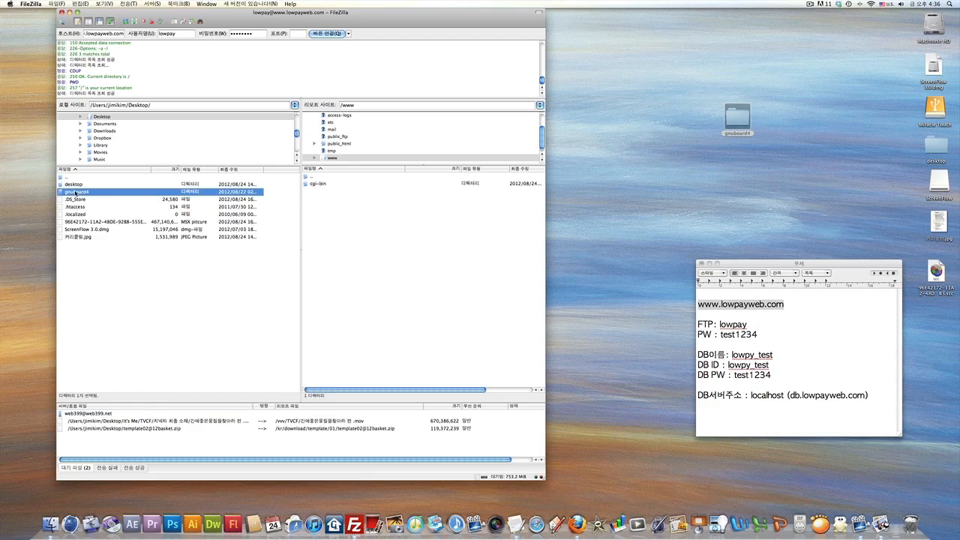
{"action": "right_click", "coordinate": [78, 193]}
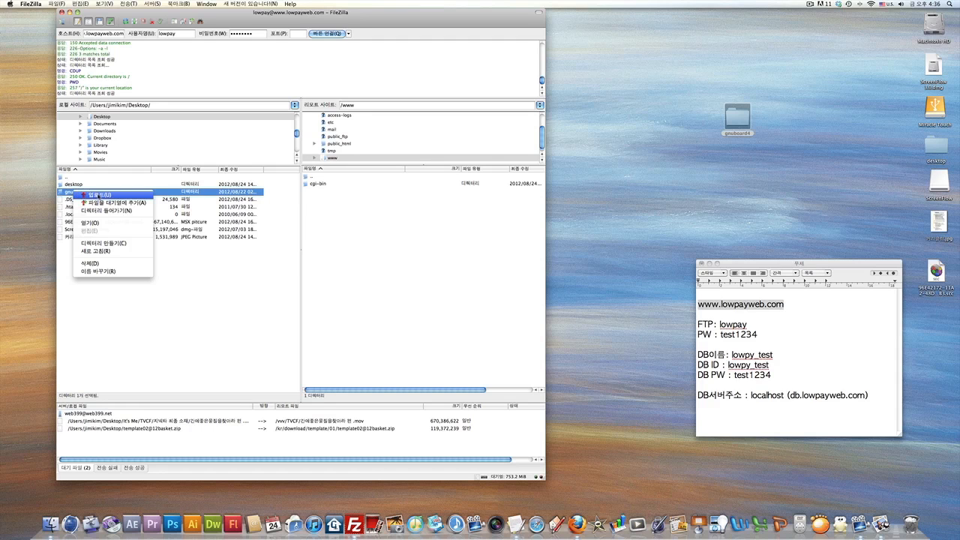
{"action": "left_click", "coordinate": [191, 264]}
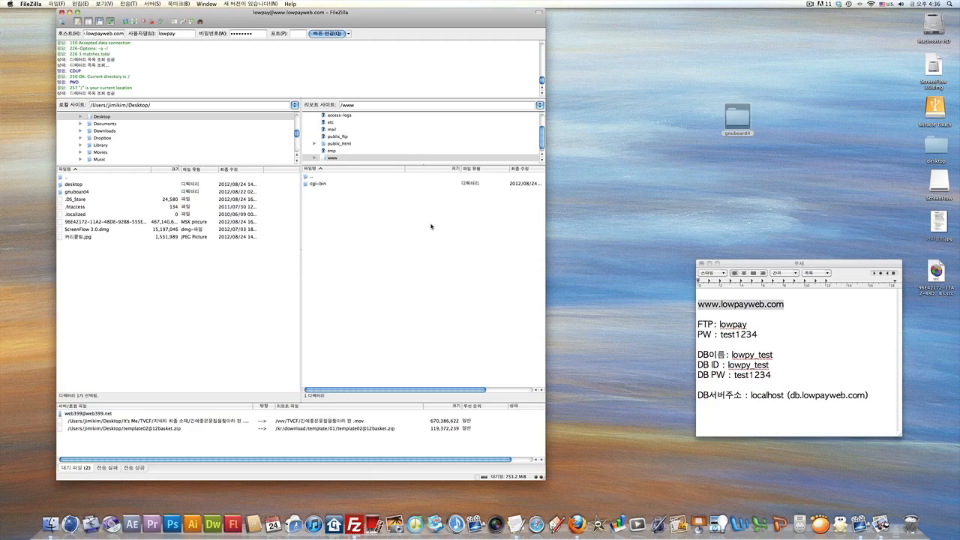
{"action": "left_click_drag", "start_coordinate": [742, 116], "coordinate": [497, 260]}
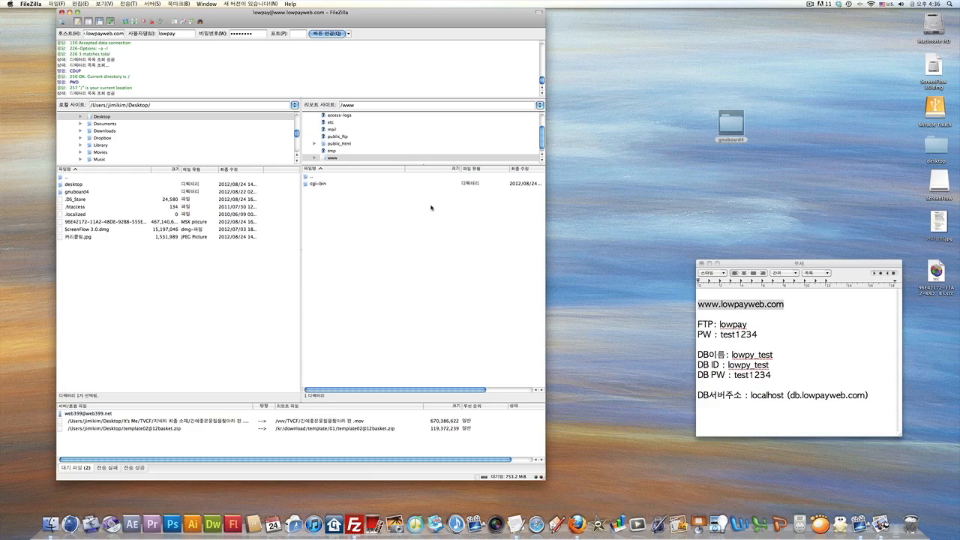
{"action": "left_click", "coordinate": [325, 184]}
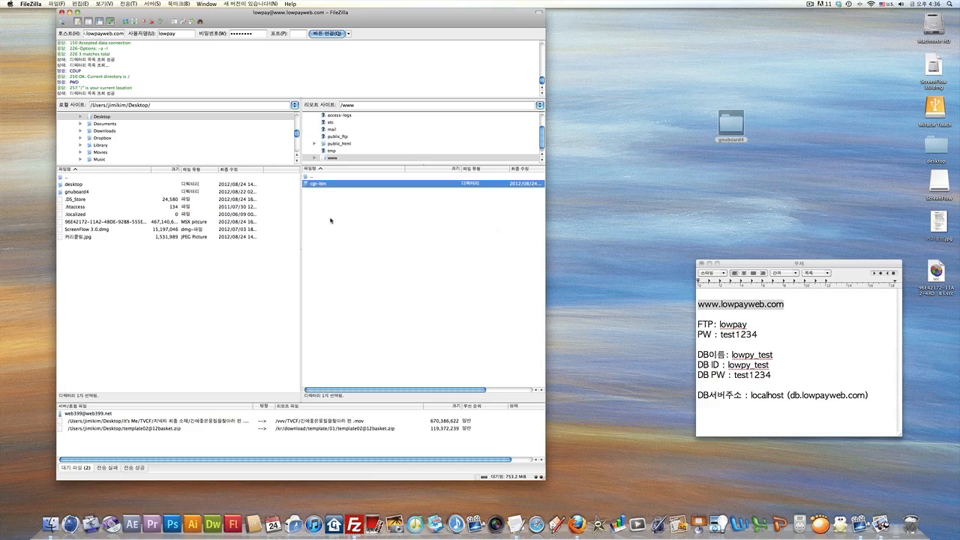
{"action": "left_click_drag", "start_coordinate": [730, 129], "coordinate": [451, 237]}
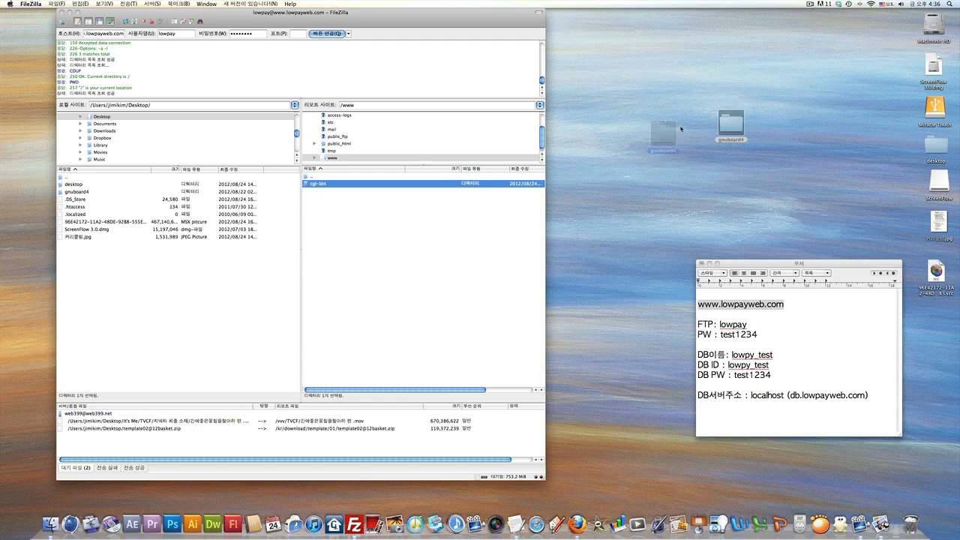
{"action": "double_click", "coordinate": [328, 190]}
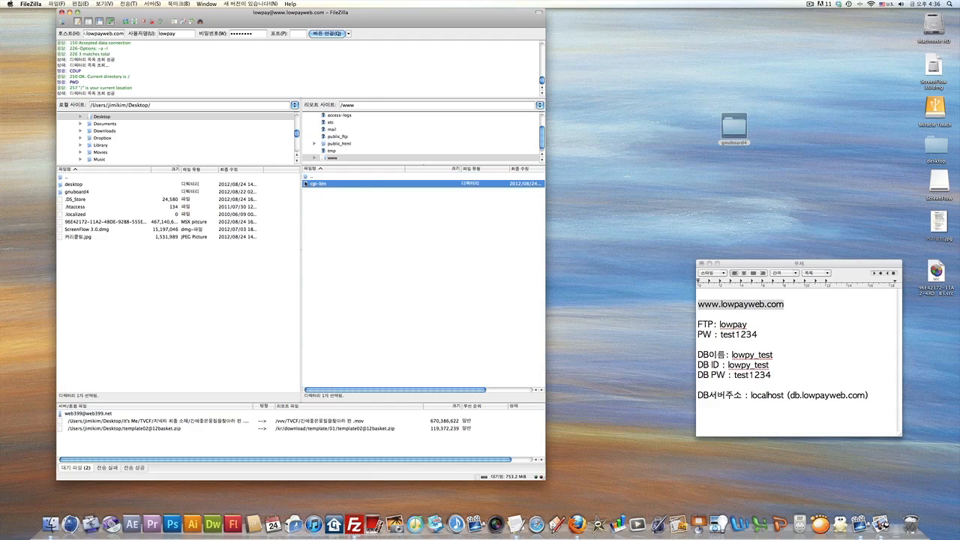
{"action": "double_click", "coordinate": [307, 177]}
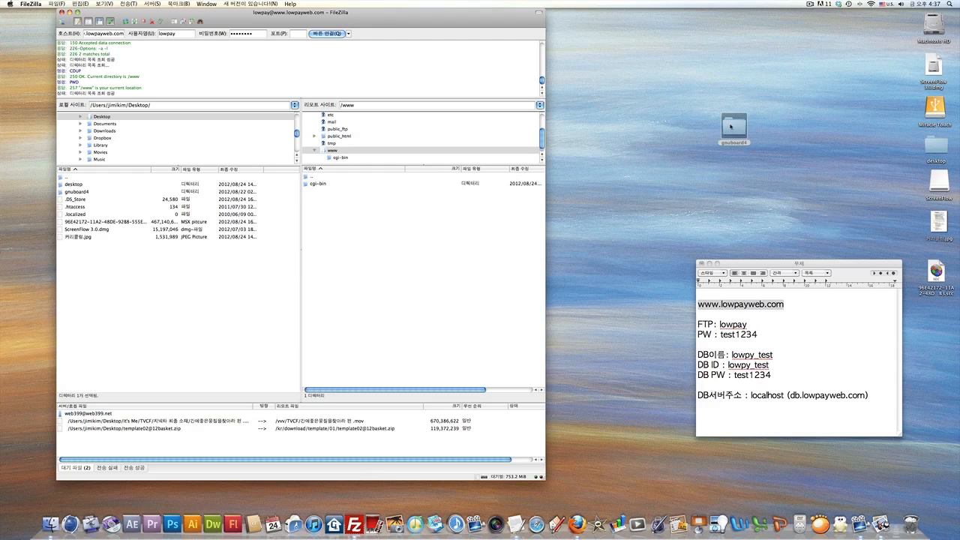
{"action": "mouse_move", "coordinate": [733, 126]}
{"action": "left_mouse_down"}
{"action": "mouse_move", "coordinate": [473, 289]}
{"action": "mouse_move", "coordinate": [469, 280]}
{"action": "mouse_move", "coordinate": [737, 128]}
{"action": "left_mouse_up"}
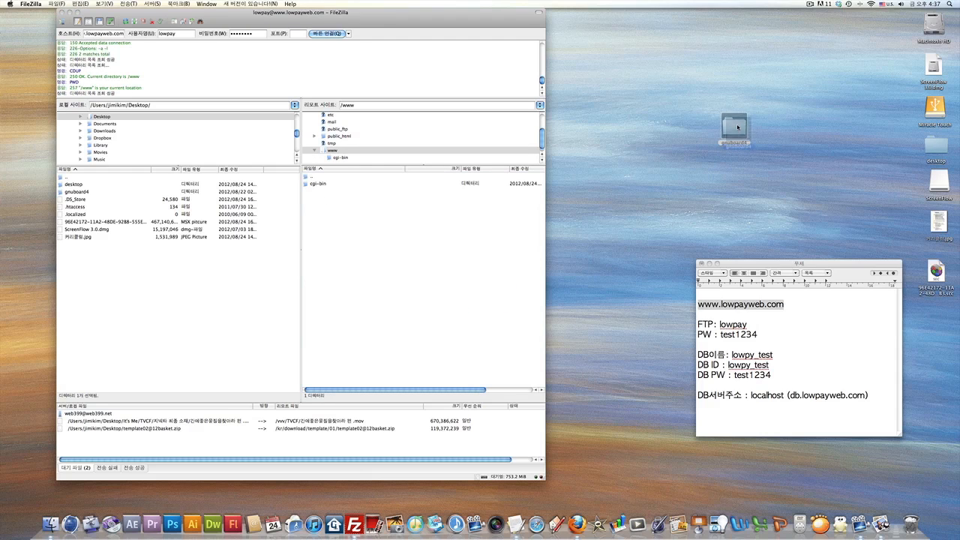
{"action": "left_click", "coordinate": [66, 193]}
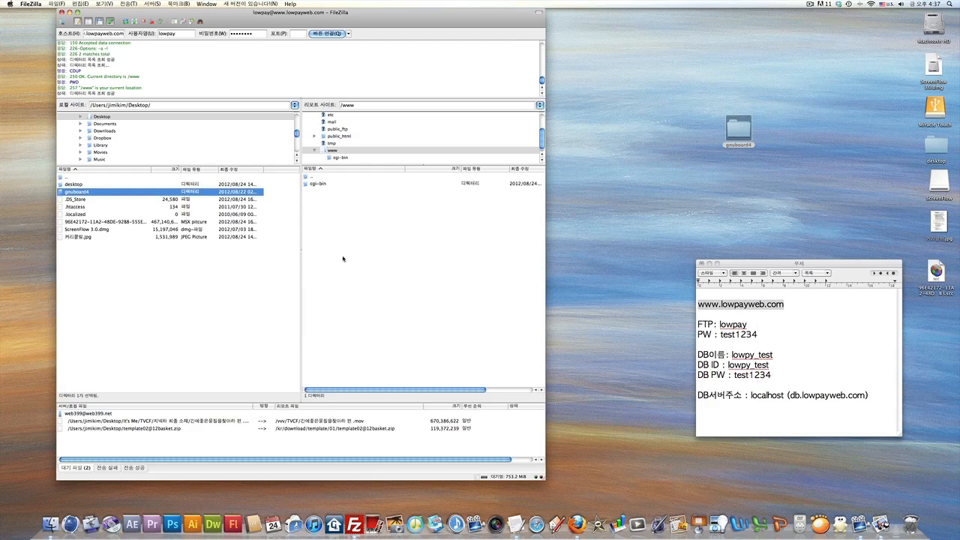
{"action": "left_click_drag", "start_coordinate": [64, 194], "coordinate": [378, 255]}
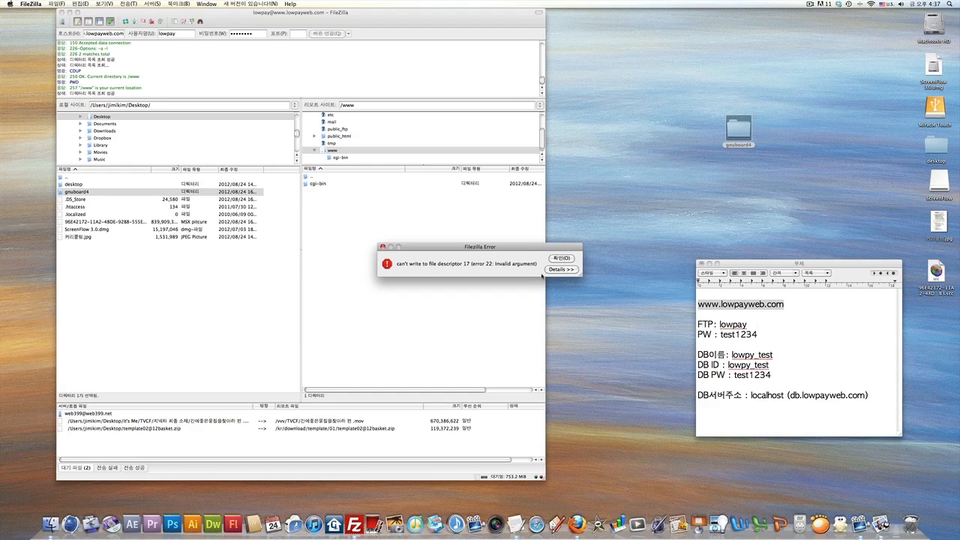
{"action": "left_click", "coordinate": [561, 258]}
{"action": "right_click", "coordinate": [85, 194]}
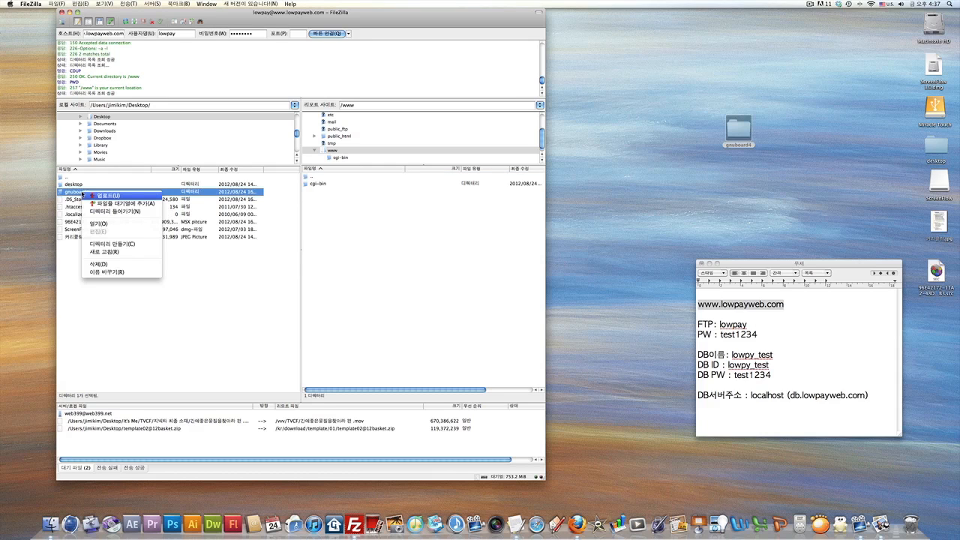
{"action": "left_click", "coordinate": [213, 273]}
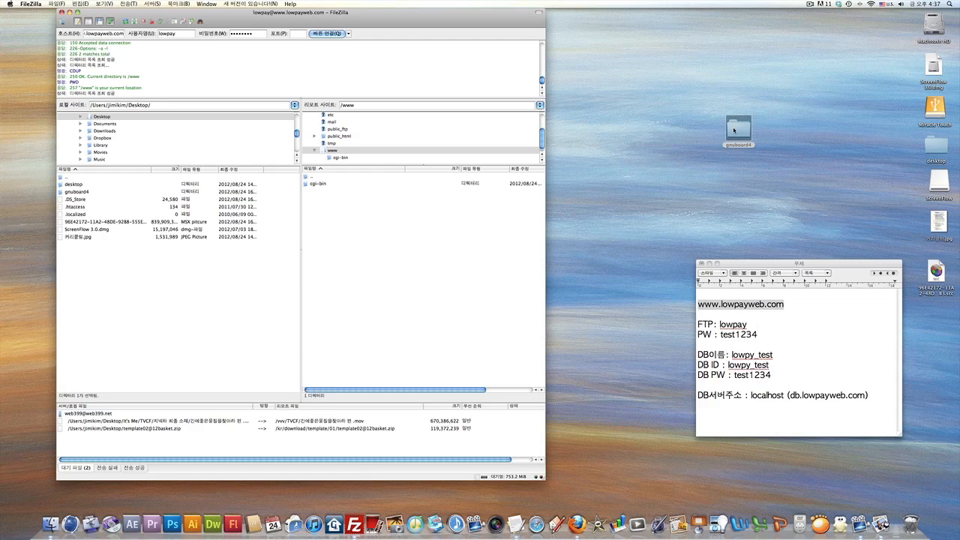
{"action": "left_click_drag", "start_coordinate": [734, 131], "coordinate": [460, 259]}
Upload the desktop gnuboard4 folder into the server's /www and move the notes window up-left.
{"action": "left_click_drag", "start_coordinate": [388, 278], "coordinate": [388, 279]}
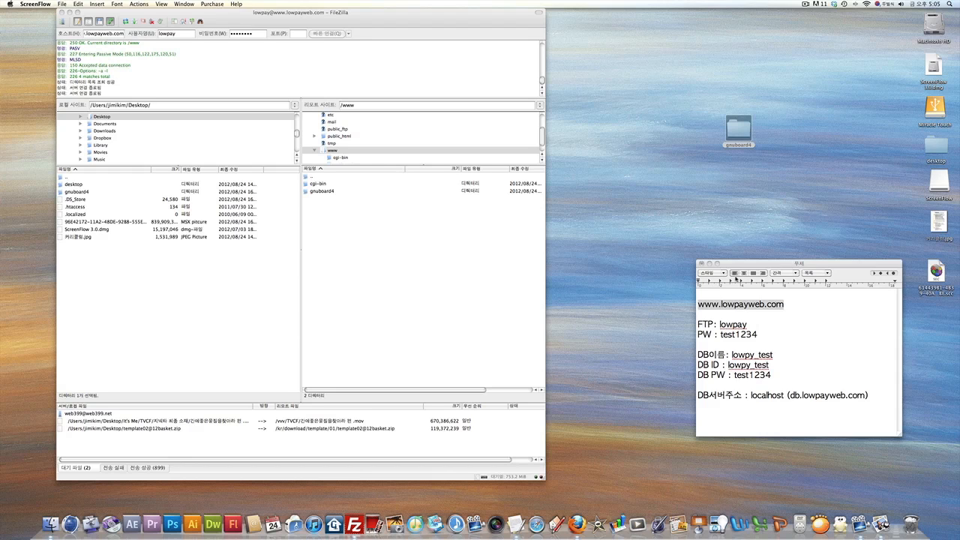
{"action": "left_click_drag", "start_coordinate": [748, 264], "coordinate": [669, 216]}
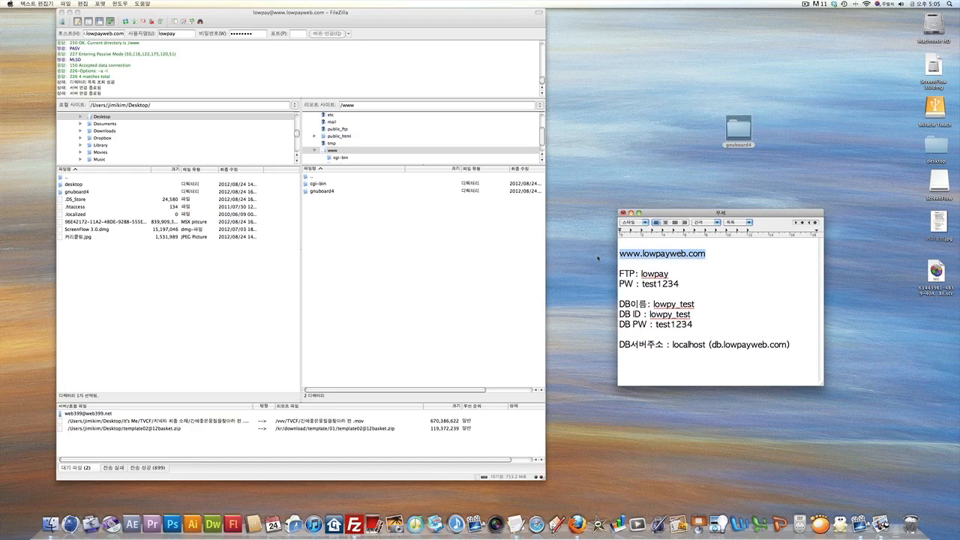
Highlight the domain lowpayweb.com, FTP user and FTP password lines in the hosting notes.
{"action": "left_click", "coordinate": [99, 34]}
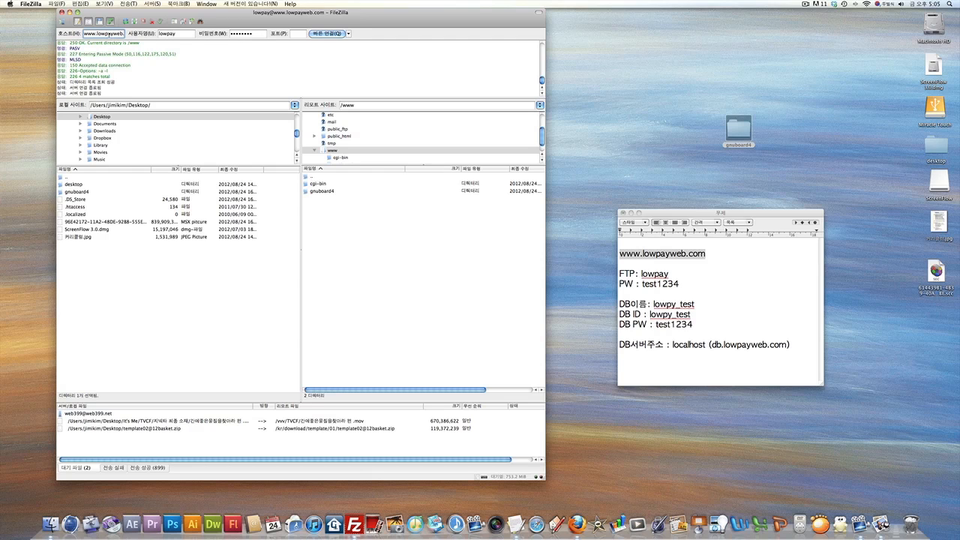
{"action": "mouse_move", "coordinate": [119, 34]}
{"action": "left_mouse_down"}
{"action": "mouse_move", "coordinate": [86, 34]}
{"action": "mouse_move", "coordinate": [126, 34]}
{"action": "left_mouse_up"}
{"action": "left_click", "coordinate": [90, 33]}
{"action": "left_click", "coordinate": [644, 263]}
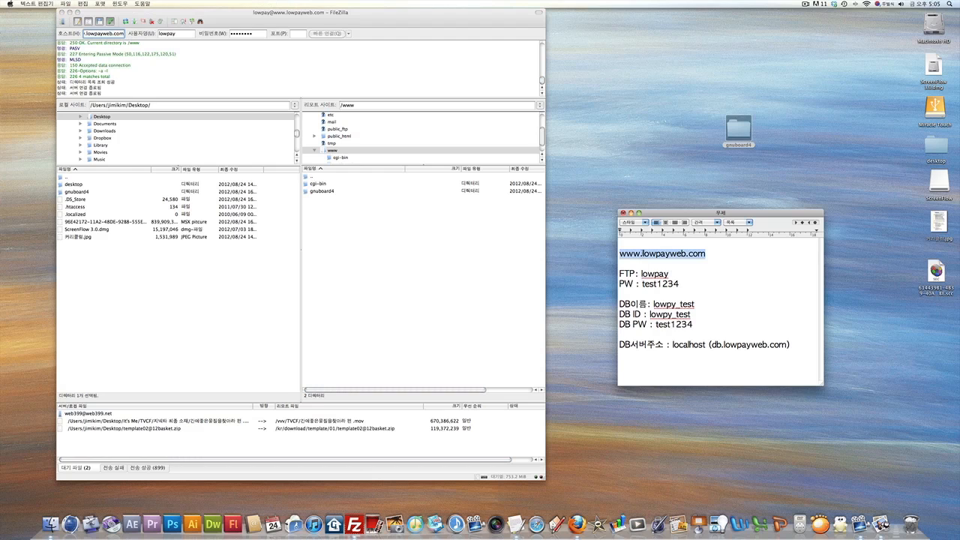
{"action": "left_click_drag", "start_coordinate": [643, 253], "coordinate": [707, 254]}
{"action": "left_click_drag", "start_coordinate": [641, 274], "coordinate": [673, 274]}
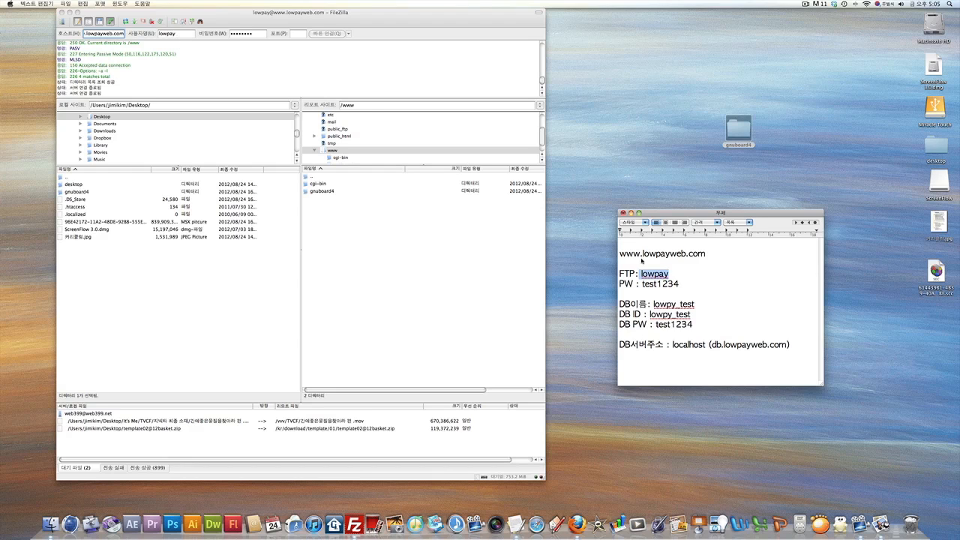
{"action": "left_click_drag", "start_coordinate": [642, 284], "coordinate": [680, 285]}
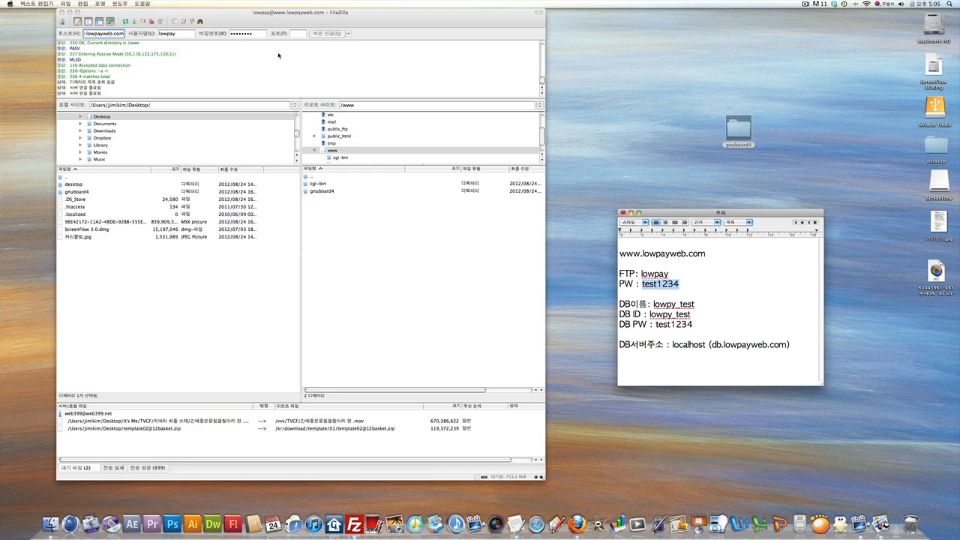
Select all the hosting notes text, then switch to the desktop showing the CAPYCAT outline image.
{"action": "left_click", "coordinate": [319, 12]}
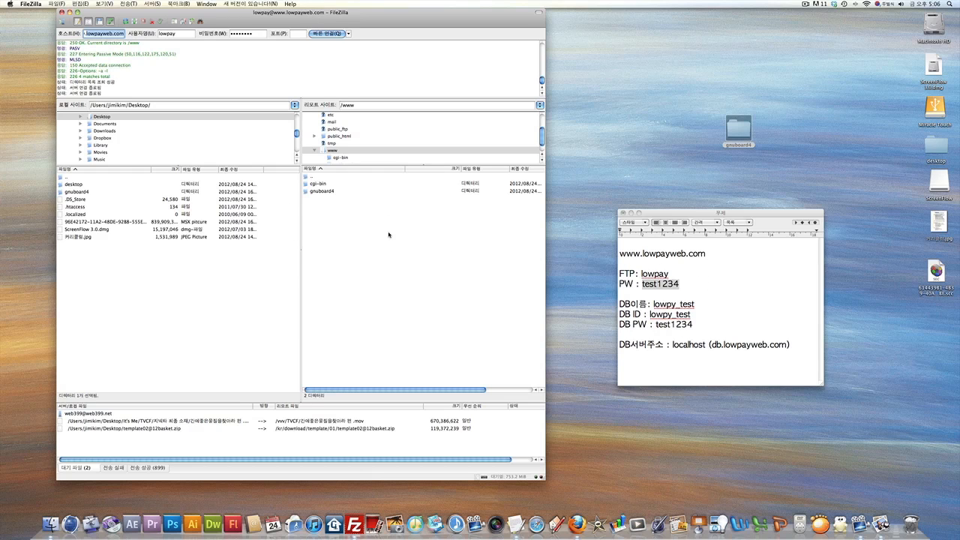
{"action": "left_click", "coordinate": [702, 255]}
{"action": "left_click_drag", "start_coordinate": [620, 254], "coordinate": [802, 350]}
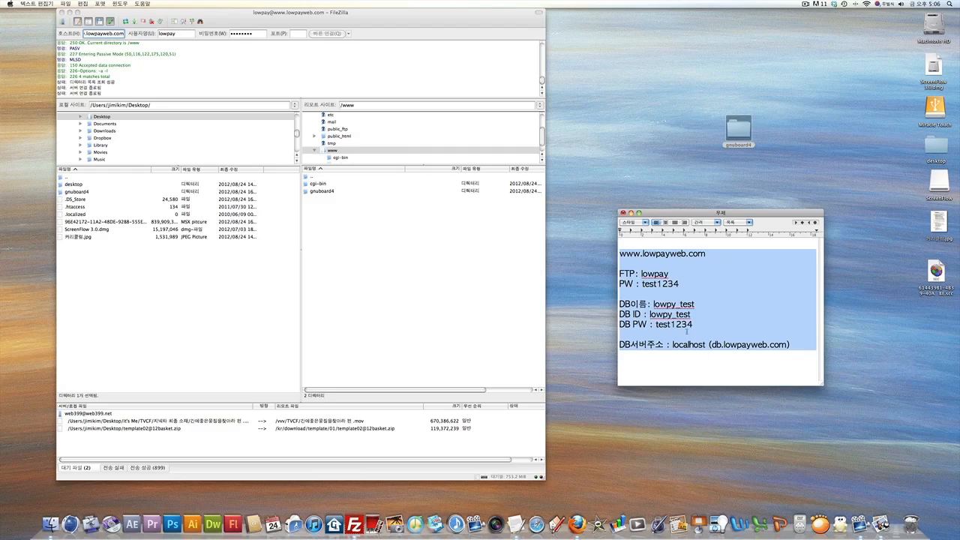
{"action": "left_click", "coordinate": [295, 94]}
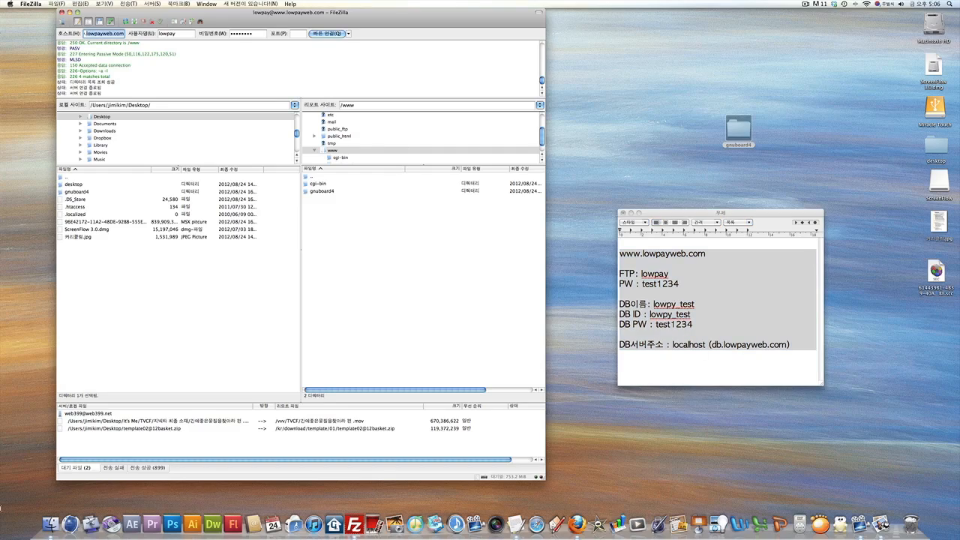
{"action": "key", "text": "F8"}
{"action": "left_click", "coordinate": [231, 276]}
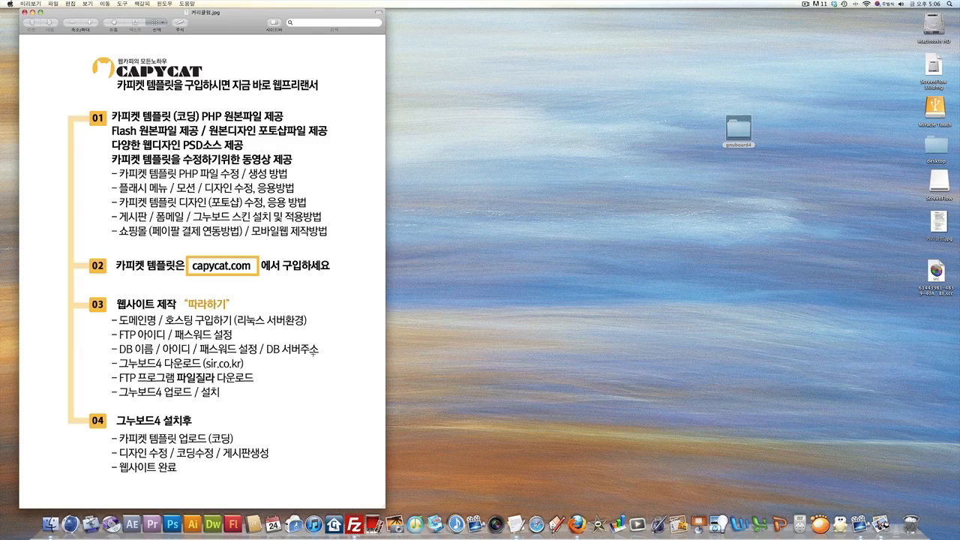
{"action": "key", "text": "F8"}
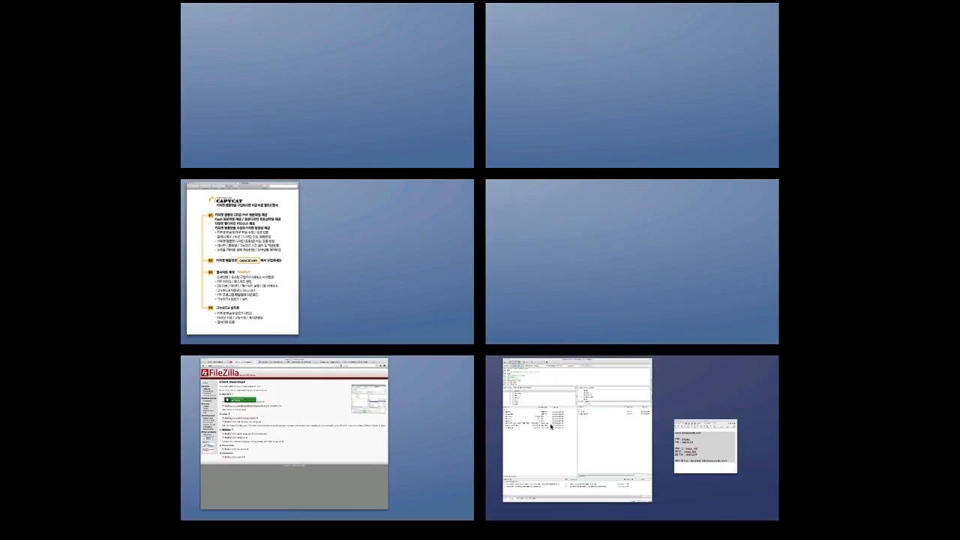
{"action": "left_click", "coordinate": [551, 426]}
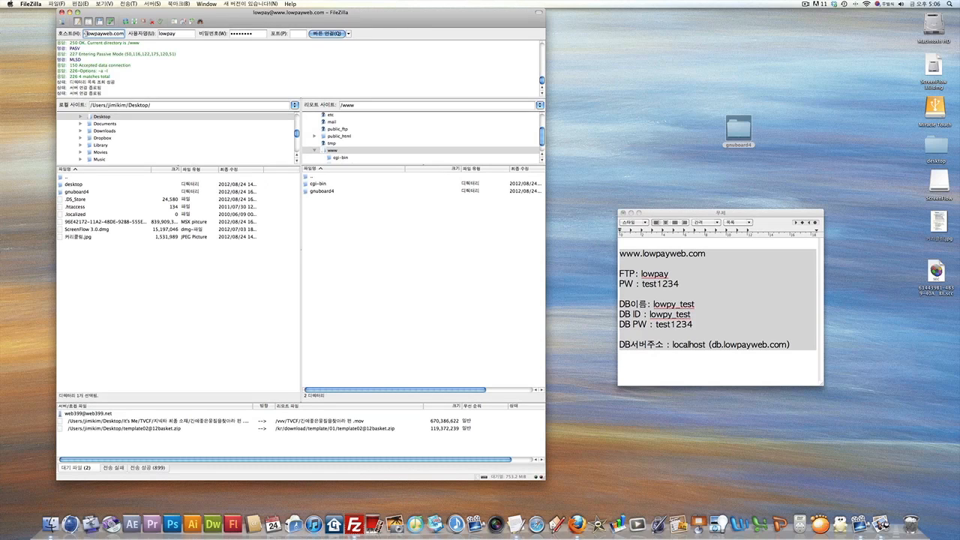
{"action": "left_click_drag", "start_coordinate": [84, 33], "coordinate": [129, 33]}
{"action": "key", "text": "super+space"}
{"action": "type", "text": "www.eh"}
{"action": "key", "text": "BackSpace"}
{"action": "key", "text": "BackSpace"}
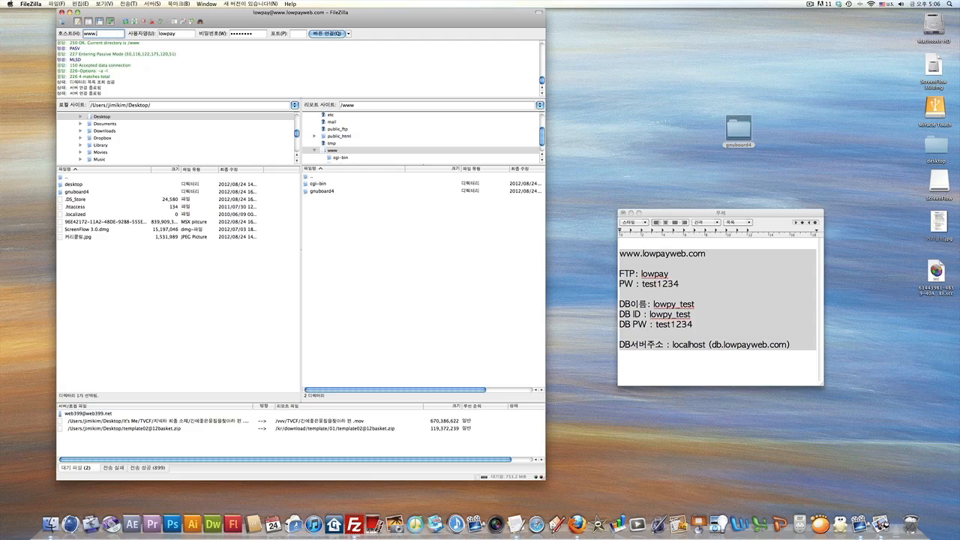
{"action": "key", "text": "super+space"}
{"action": "type", "text": "도메"}
{"action": "type", "text": "인이"}
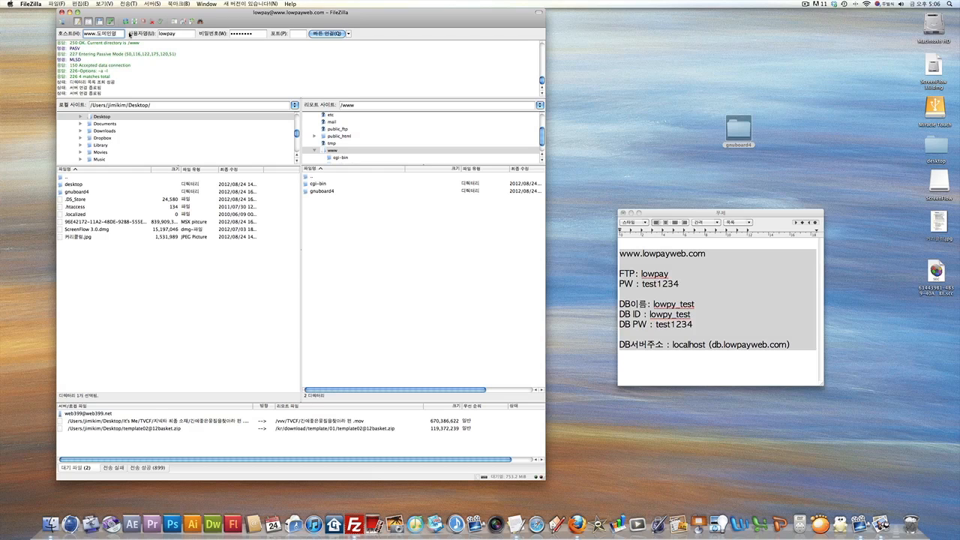
{"action": "key", "text": "Tab"}
{"action": "key", "text": "super+space"}
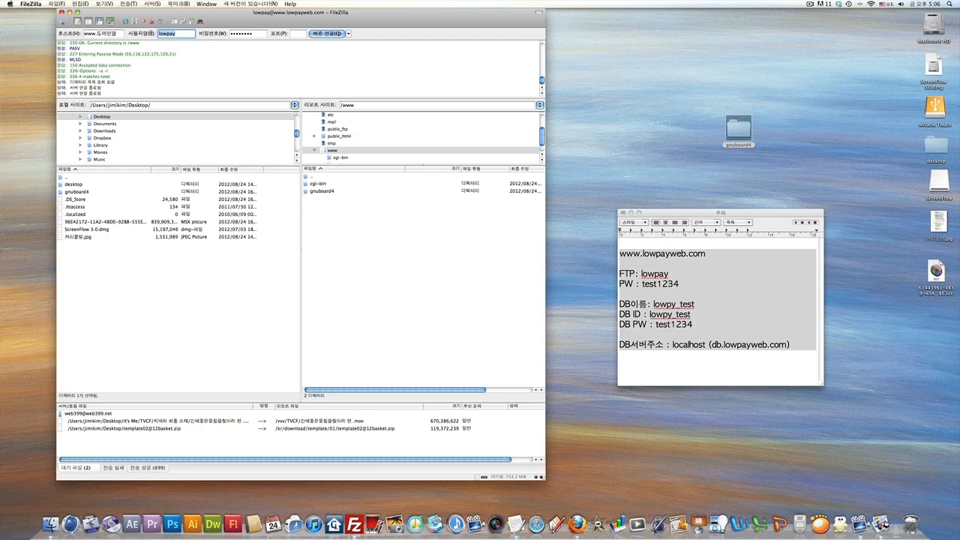
{"action": "type", "text": "FTP"}
{"action": "key", "text": "super+space"}
{"action": "type", "text": "아이디"}
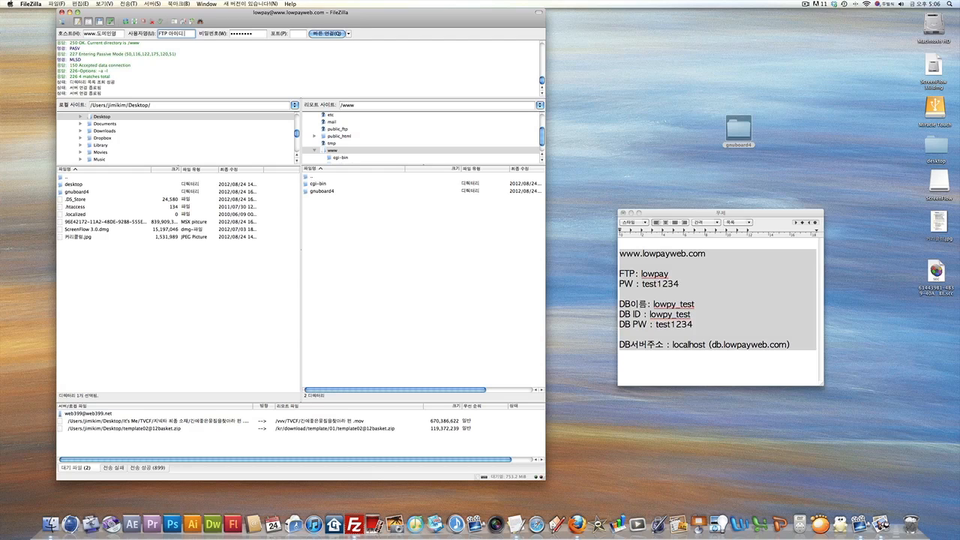
{"action": "key", "text": "Tab"}
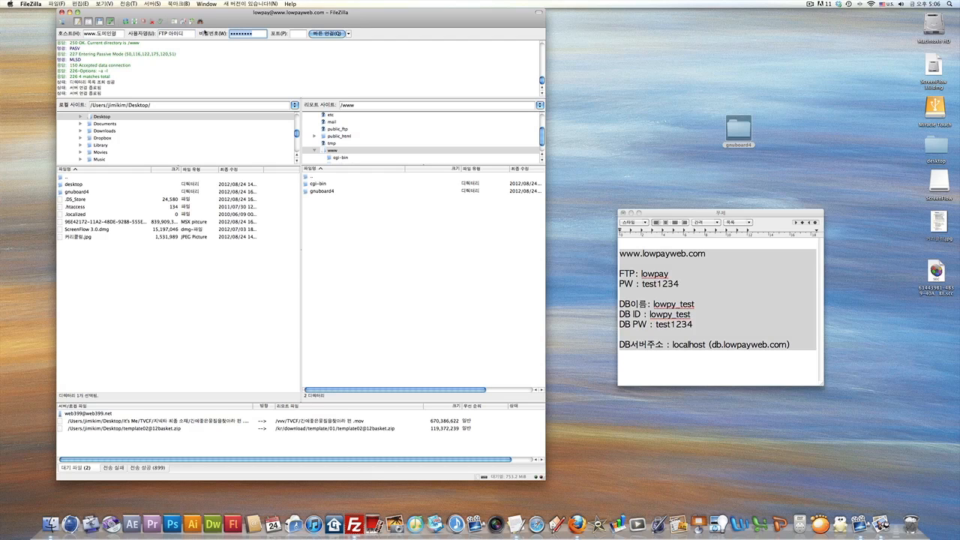
{"action": "type", "text": "t"}
{"action": "double_click", "coordinate": [113, 34]}
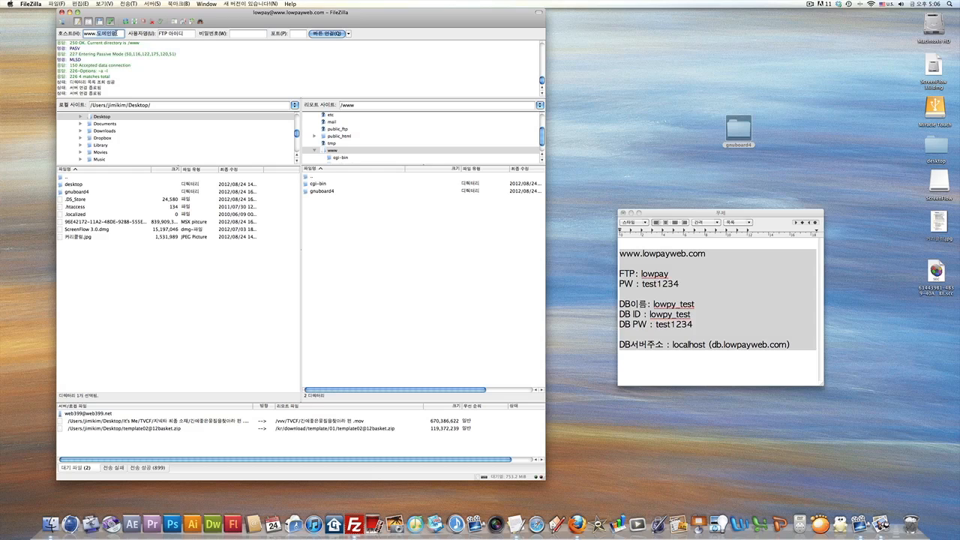
{"action": "key", "text": "super+space"}
{"action": "left_click", "coordinate": [116, 33]}
{"action": "key", "text": "BackSpace"}
{"action": "key", "text": "BackSpace"}
{"action": "key", "text": "BackSpace"}
{"action": "key", "text": "BackSpace"}
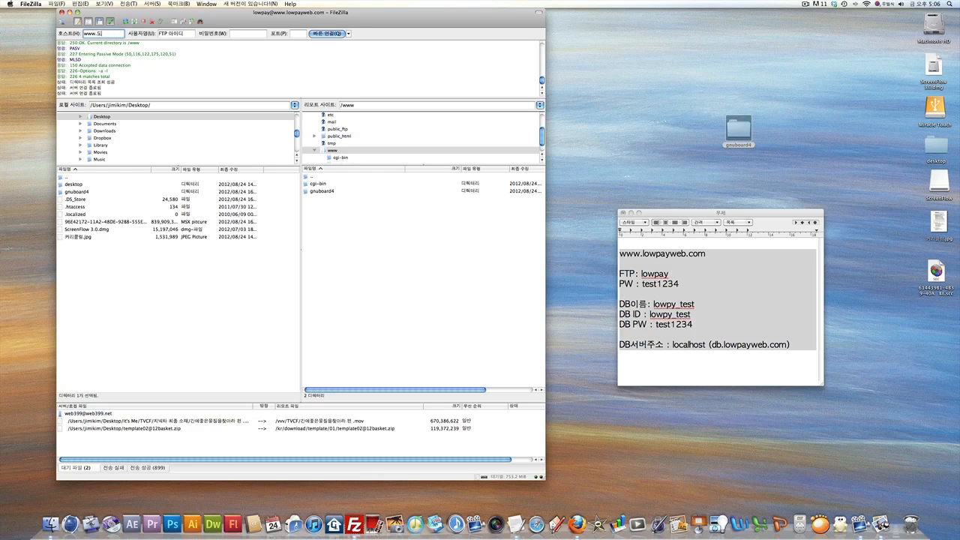
{"action": "key", "text": "super+space"}
{"action": "type", "text": "lowpayweb.com"}
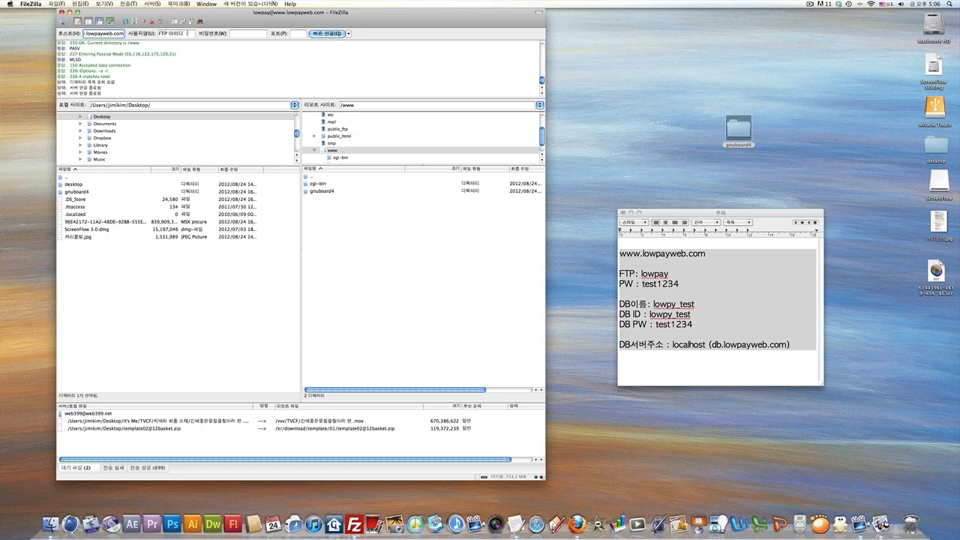
{"action": "key", "text": "Tab"}
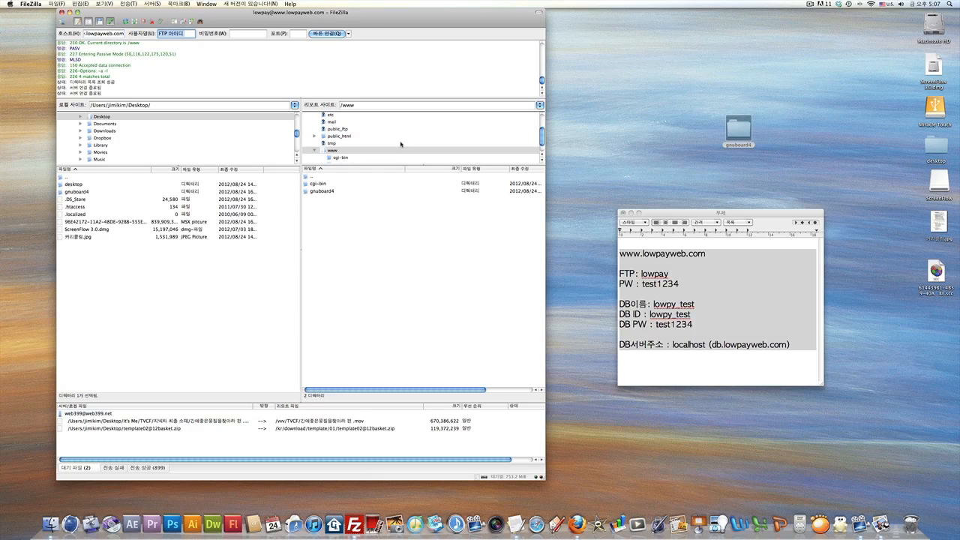
Copy the FTP username from the hosting notes into Username and enter the password.
{"action": "left_click", "coordinate": [638, 284]}
{"action": "key", "text": "super+a"}
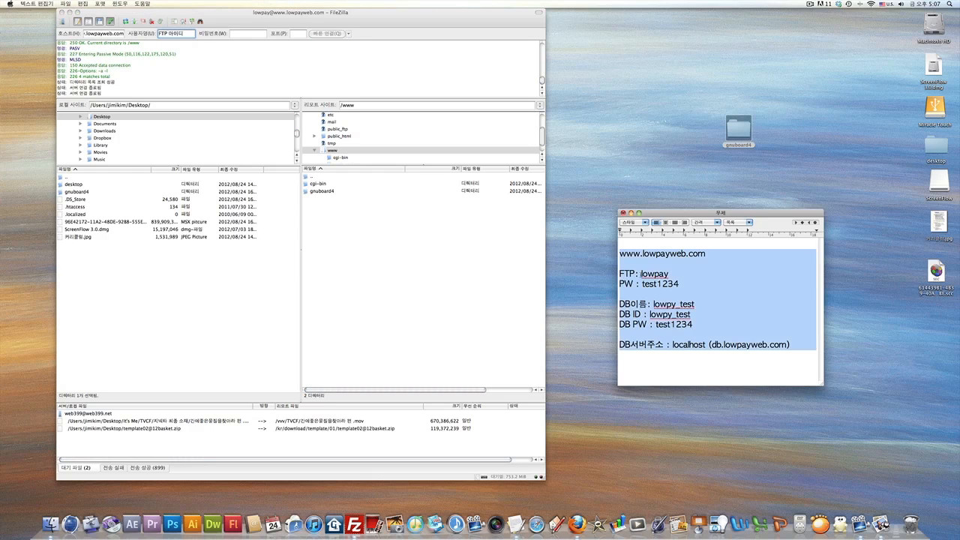
{"action": "left_click_drag", "start_coordinate": [668, 275], "coordinate": [640, 275]}
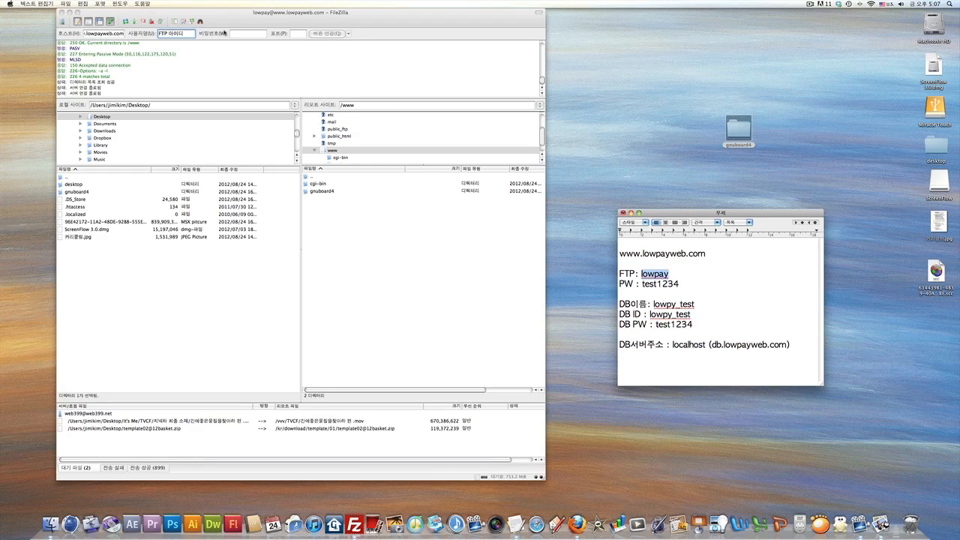
{"action": "left_click", "coordinate": [188, 34]}
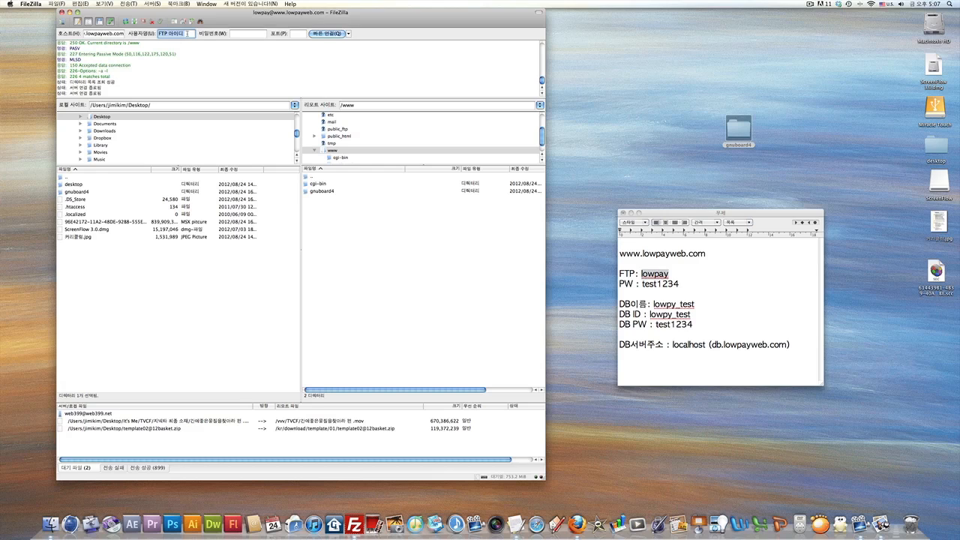
{"action": "key", "text": "BackSpace"}
{"action": "key", "text": "Tab"}
{"action": "type", "text": "test"}
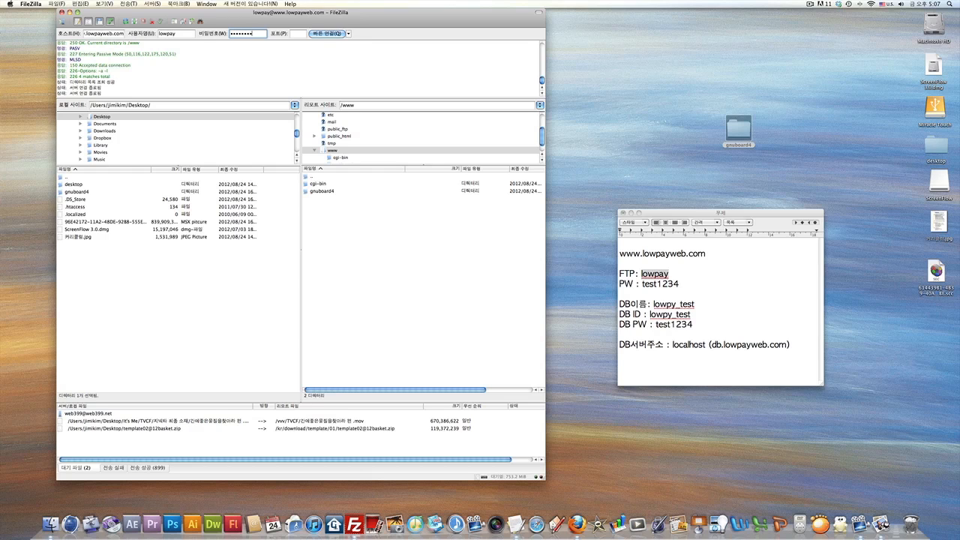
Open the File permissions dialog for the server's gnuboard4 folder.
{"action": "left_click", "coordinate": [347, 240]}
{"action": "left_click", "coordinate": [310, 192]}
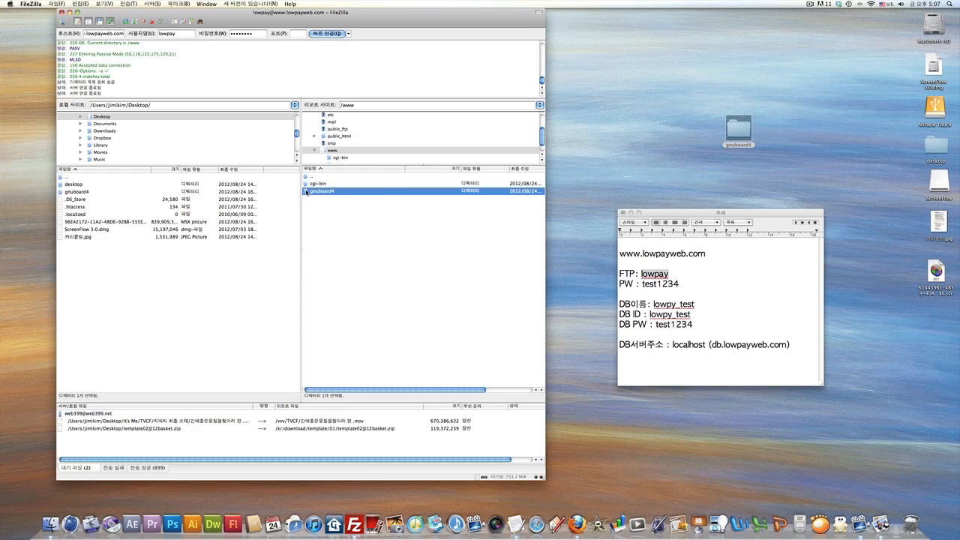
{"action": "right_click", "coordinate": [307, 192]}
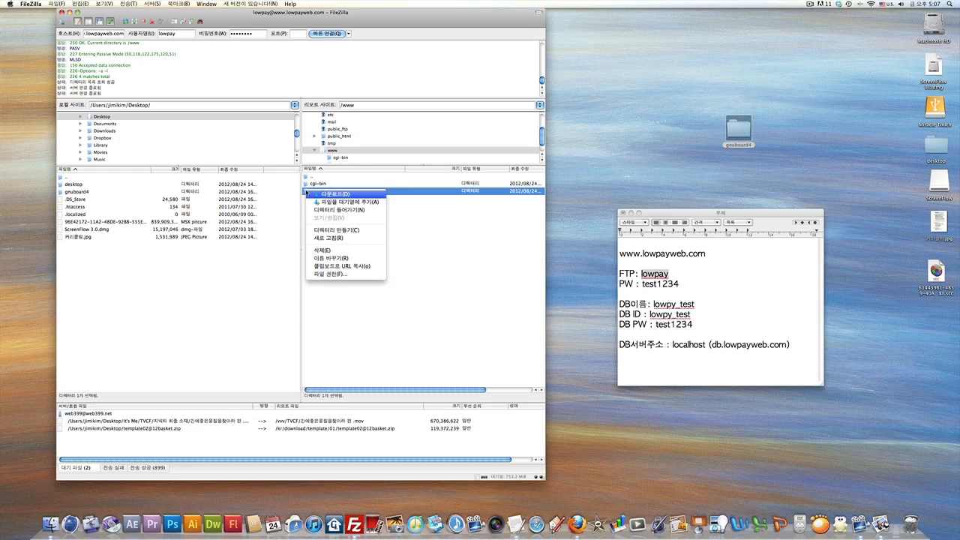
{"action": "left_click", "coordinate": [331, 276]}
{"action": "left_click_drag", "start_coordinate": [444, 181], "coordinate": [424, 155]}
{"action": "left_click_drag", "start_coordinate": [386, 290], "coordinate": [367, 291]}
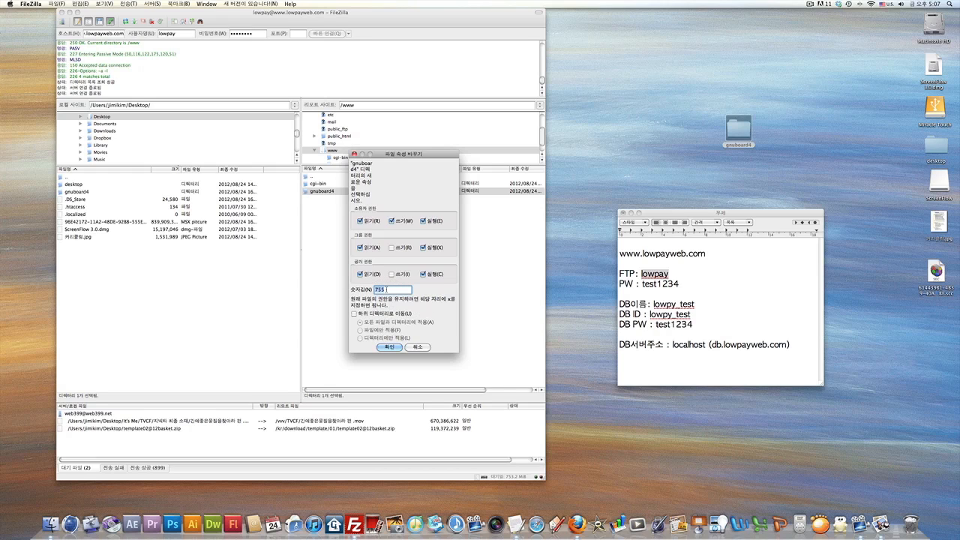
Set gnuboard4's permissions to 777, recursing into subdirectories, then press Quickconnect.
{"action": "left_click", "coordinate": [388, 289]}
{"action": "double_click", "coordinate": [388, 289]}
{"action": "left_click", "coordinate": [388, 290]}
{"action": "left_click_drag", "start_coordinate": [387, 290], "coordinate": [369, 290]}
{"action": "type", "text": "777"}
{"action": "double_click", "coordinate": [383, 290]}
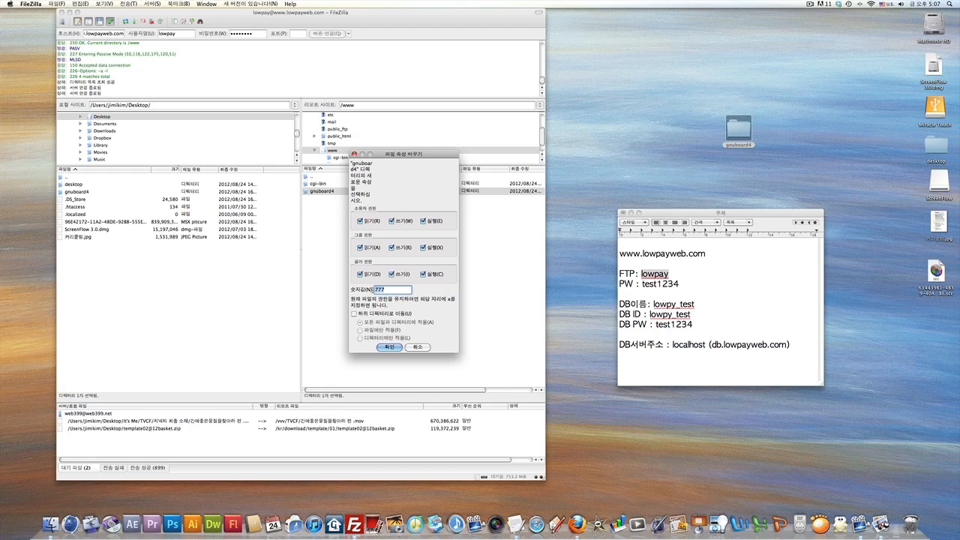
{"action": "left_click", "coordinate": [356, 314]}
{"action": "left_click", "coordinate": [390, 347]}
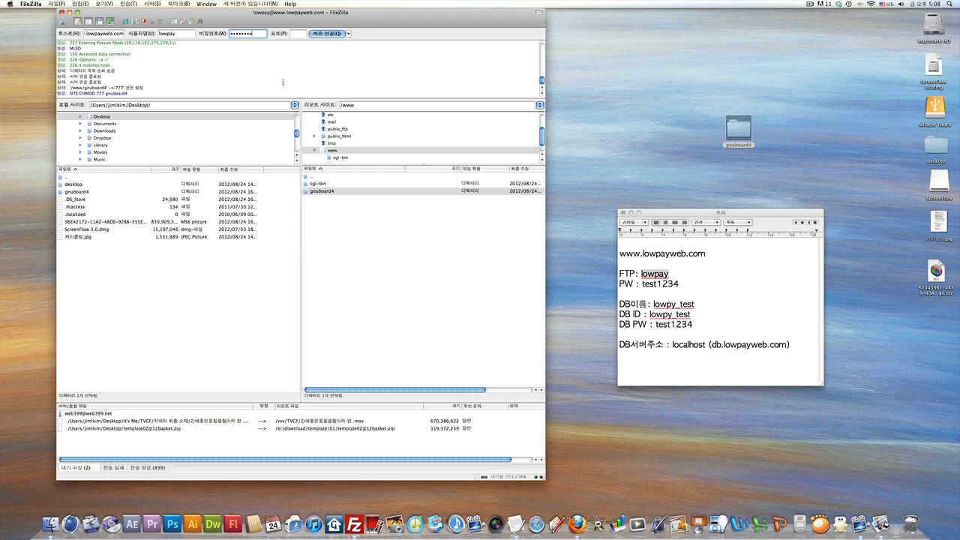
{"action": "left_click", "coordinate": [330, 34]}
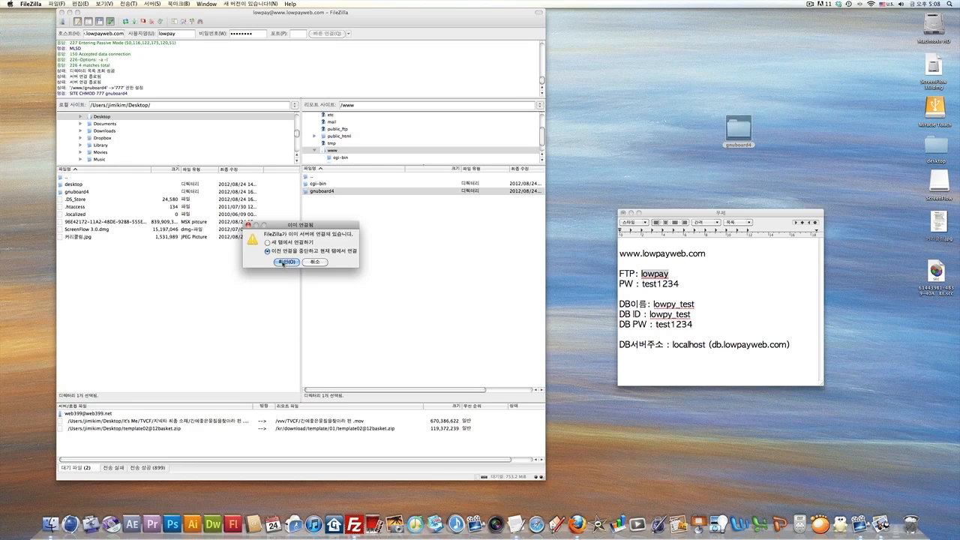
Reconnect, open www, and apply permission 755 recursively to gnuboard4 and all its contents.
{"action": "left_click", "coordinate": [283, 263]}
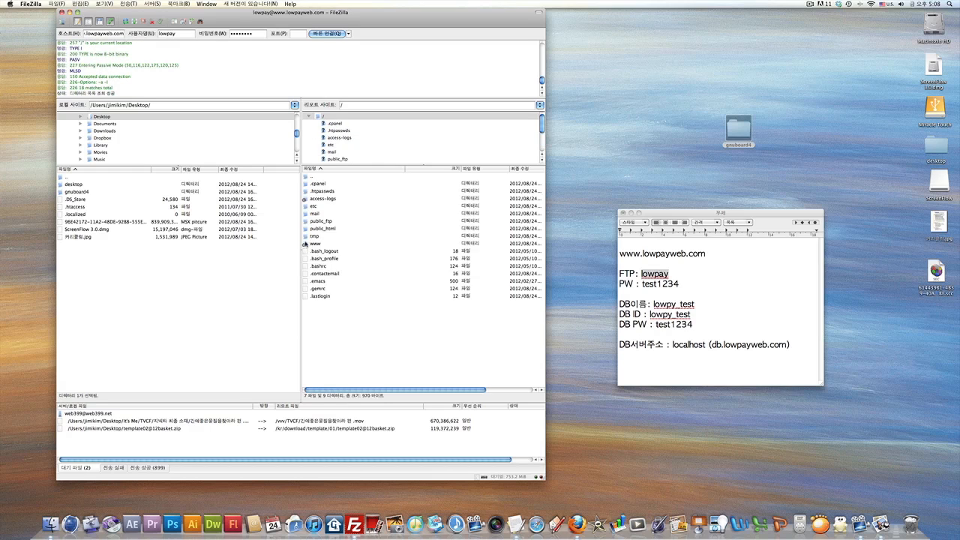
{"action": "double_click", "coordinate": [306, 245]}
{"action": "left_click", "coordinate": [315, 192]}
{"action": "right_click", "coordinate": [316, 192]}
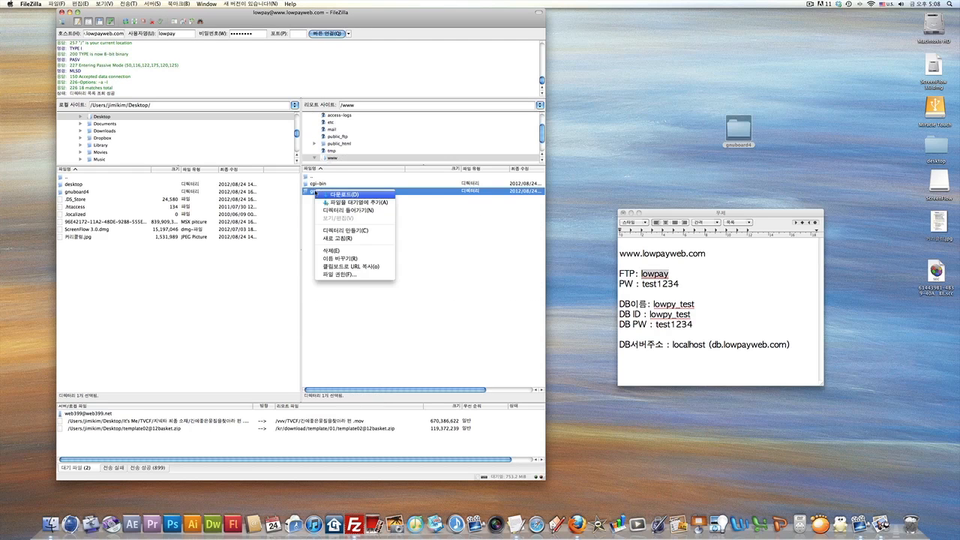
{"action": "left_click", "coordinate": [345, 275]}
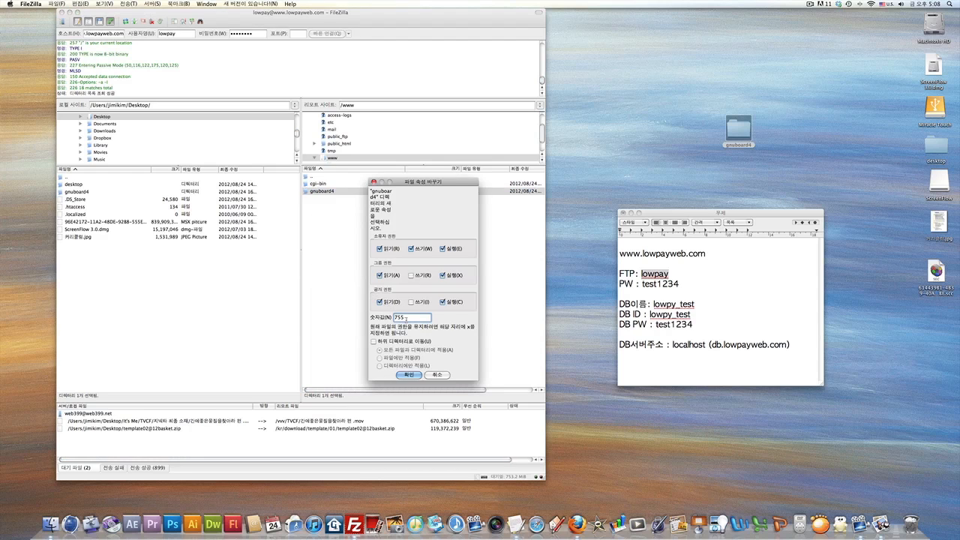
{"action": "key", "text": "BackSpace"}
{"action": "key", "text": "BackSpace"}
{"action": "key", "text": "BackSpace"}
{"action": "type", "text": "777"}
{"action": "left_click", "coordinate": [374, 342]}
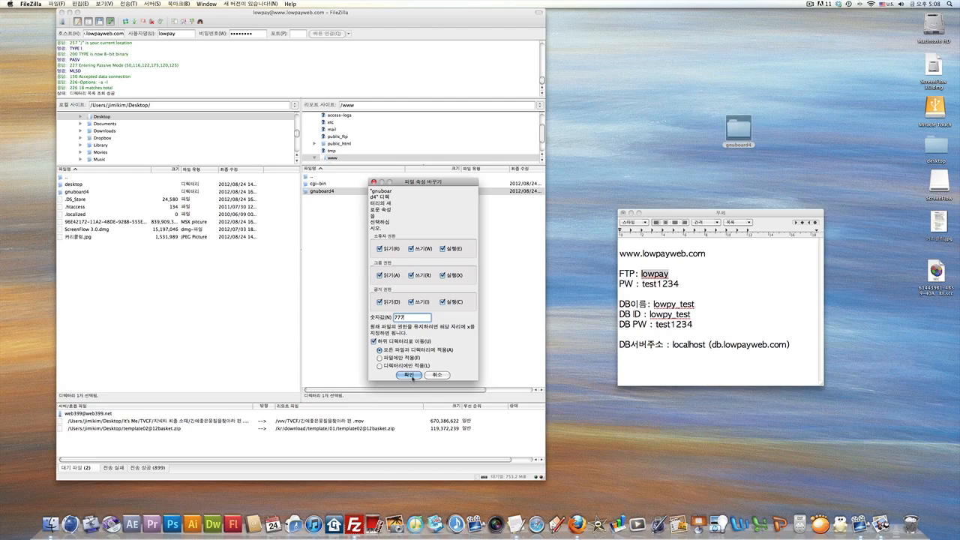
{"action": "double_click", "coordinate": [409, 317]}
{"action": "type", "text": "755"}
{"action": "left_click", "coordinate": [409, 375]}
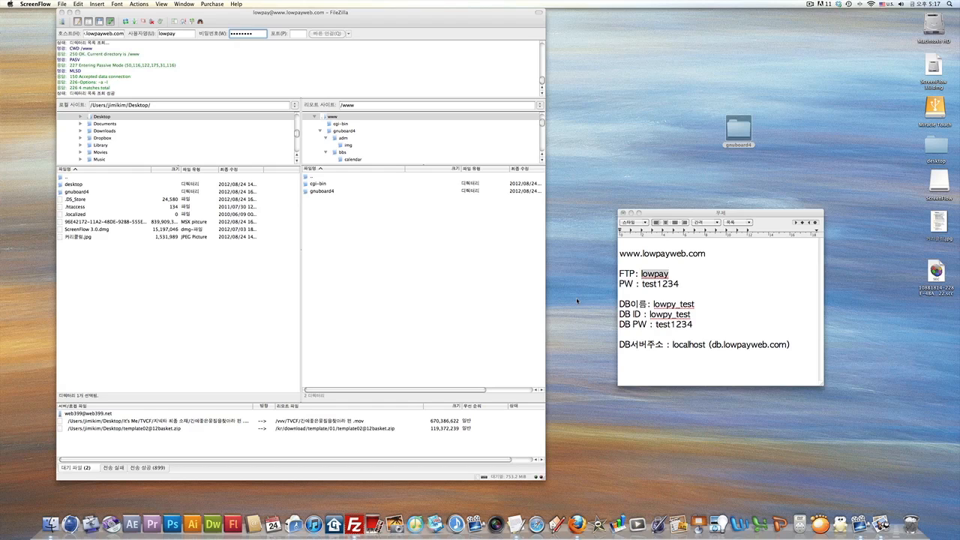
Move gnuboard4's nine subfolders, adm through skin, up into /www beside cgi-bin.
{"action": "left_click", "coordinate": [324, 214]}
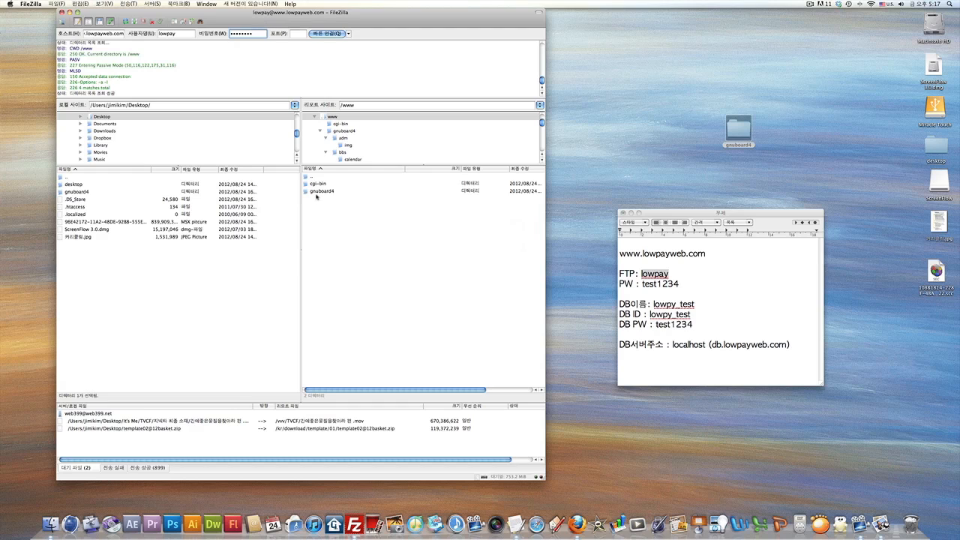
{"action": "left_click", "coordinate": [315, 191]}
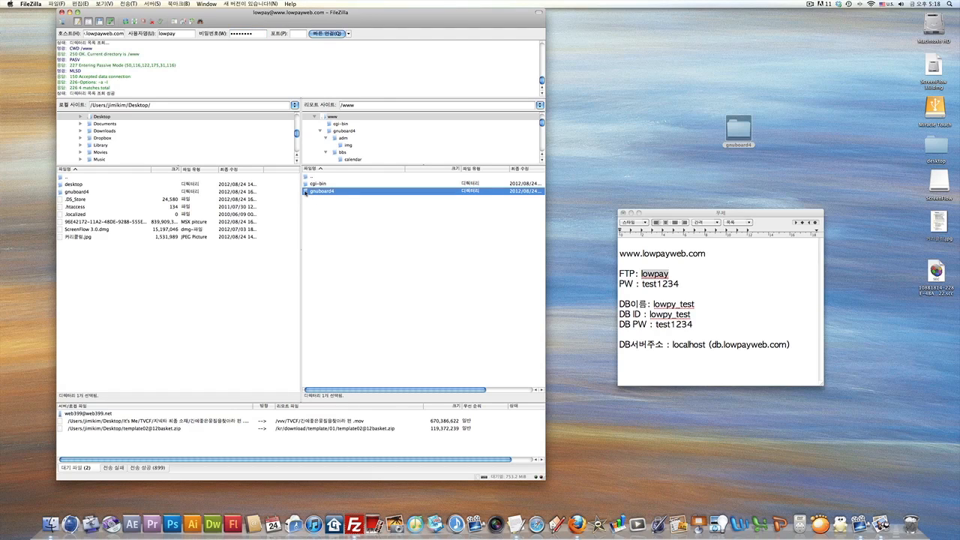
{"action": "double_click", "coordinate": [316, 192]}
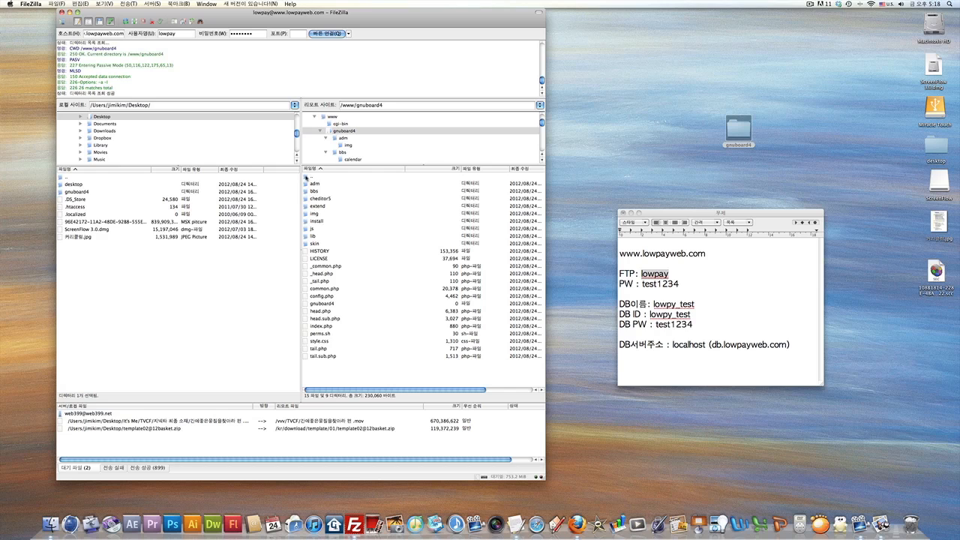
{"action": "double_click", "coordinate": [308, 178]}
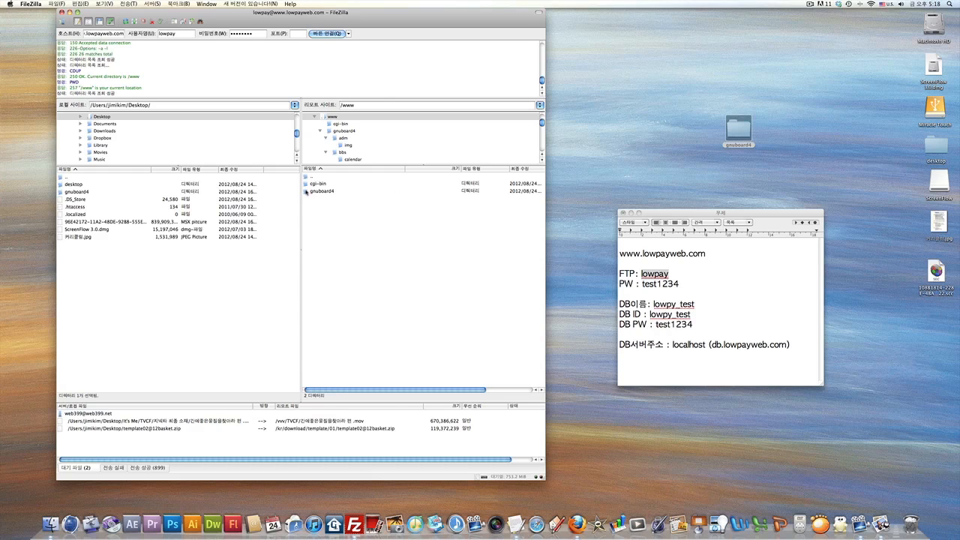
{"action": "double_click", "coordinate": [306, 192]}
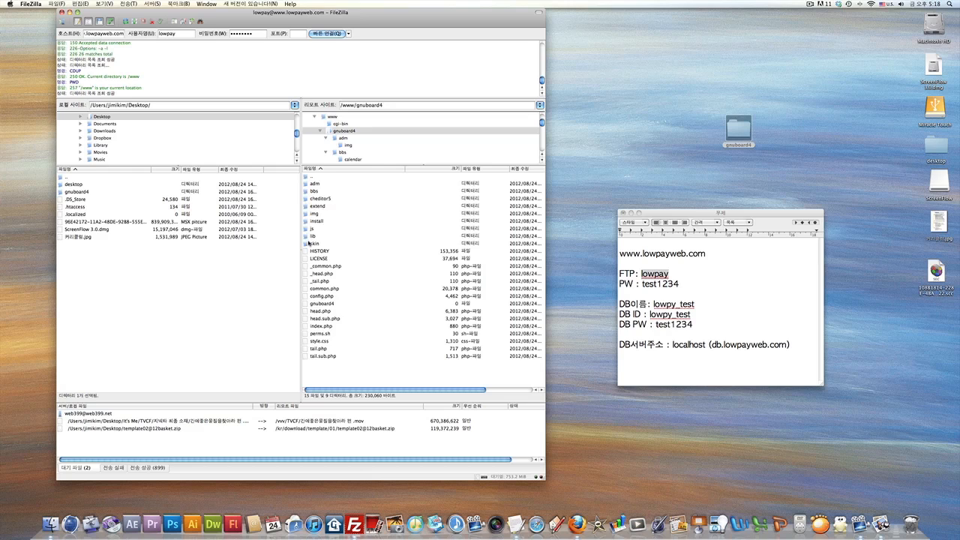
{"action": "left_click", "coordinate": [312, 185]}
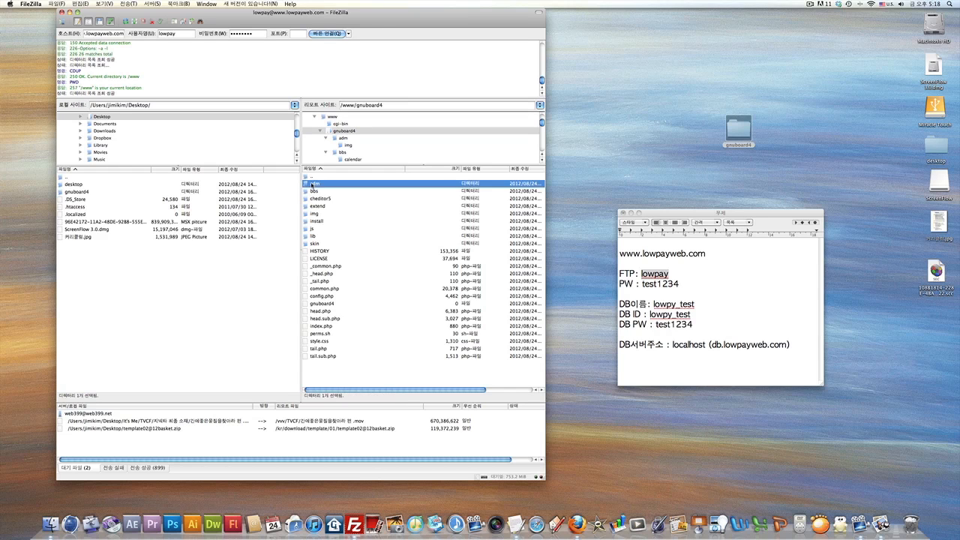
{"action": "left_click", "coordinate": [316, 244], "text": "shift"}
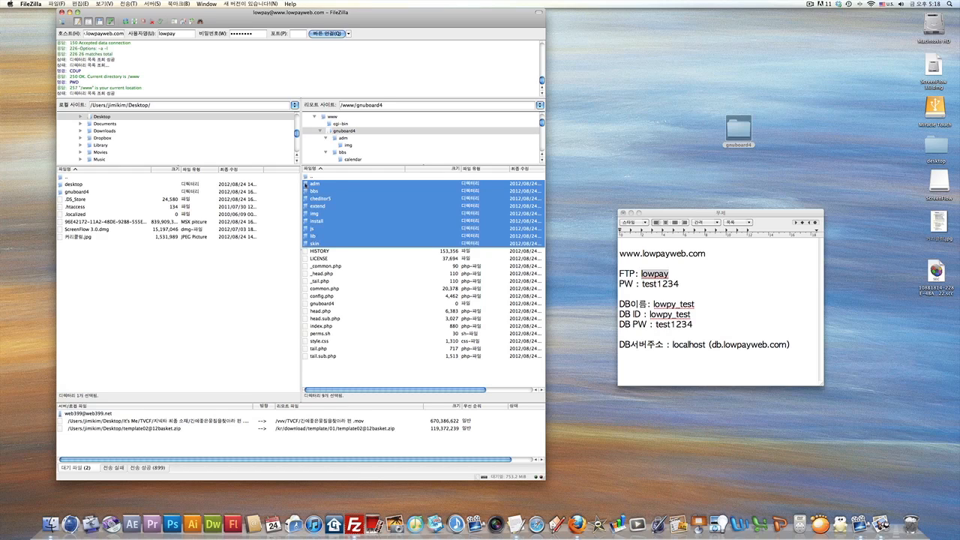
{"action": "left_click_drag", "start_coordinate": [305, 183], "coordinate": [308, 177]}
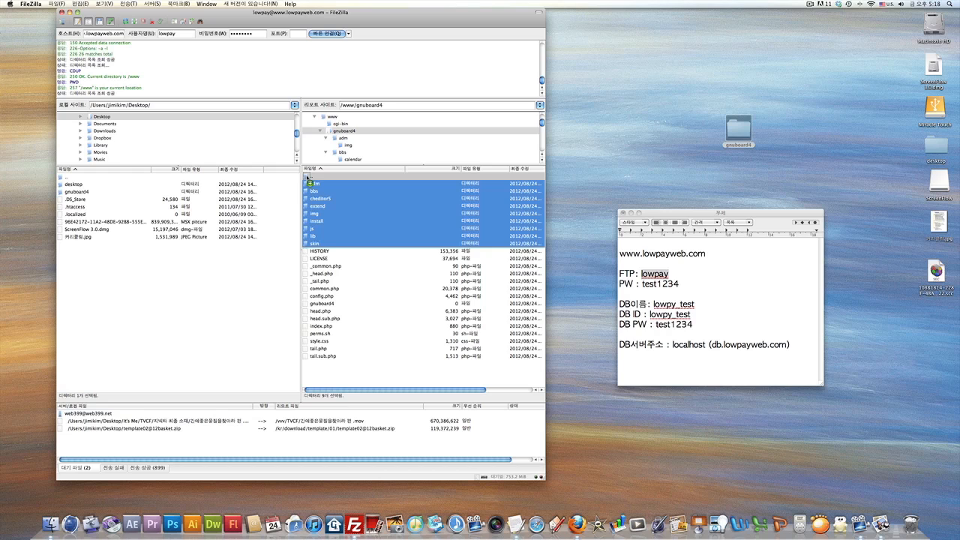
{"action": "left_click_drag", "start_coordinate": [308, 177], "coordinate": [307, 177]}
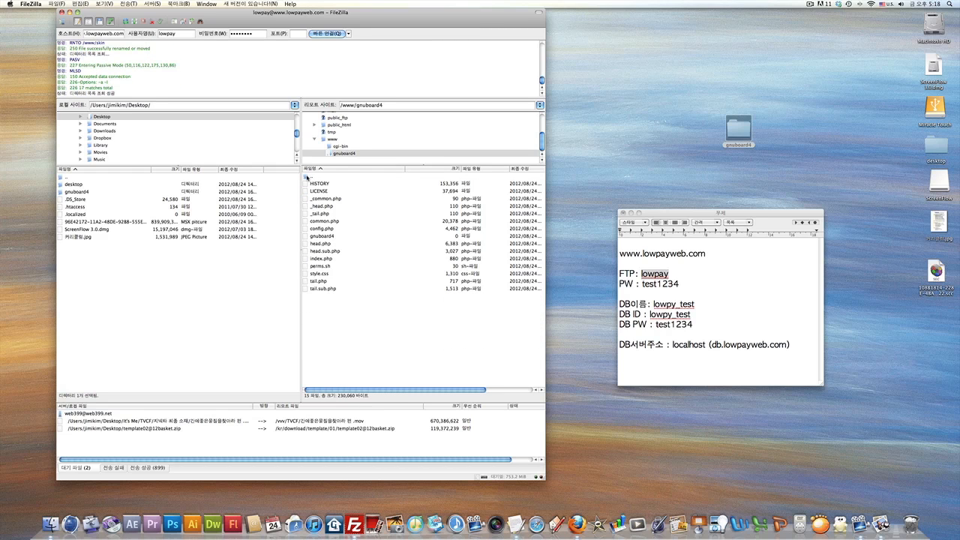
{"action": "double_click", "coordinate": [307, 178]}
{"action": "left_click", "coordinate": [328, 222]}
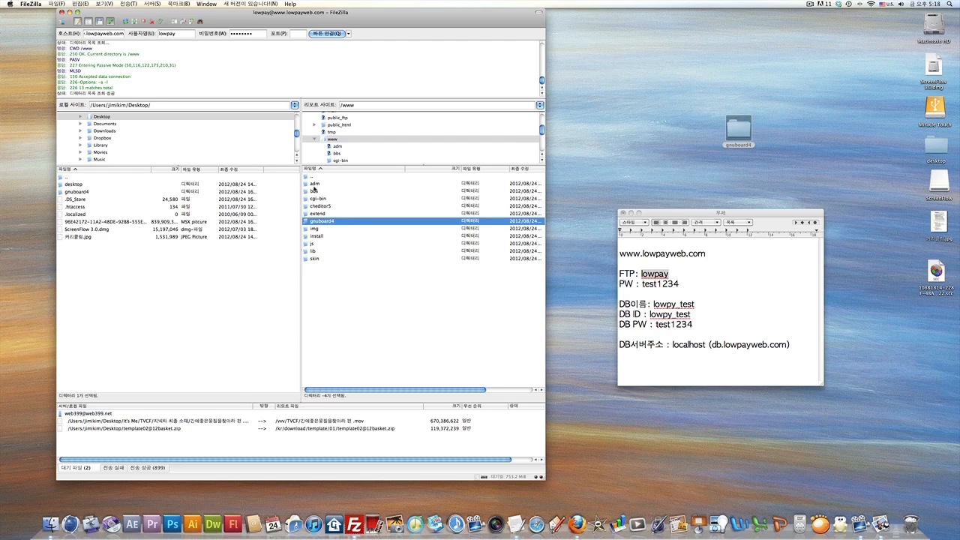
Move gnuboard4's remaining files, HISTORY through tail.sub.php, up into /www and return there.
{"action": "double_click", "coordinate": [308, 221]}
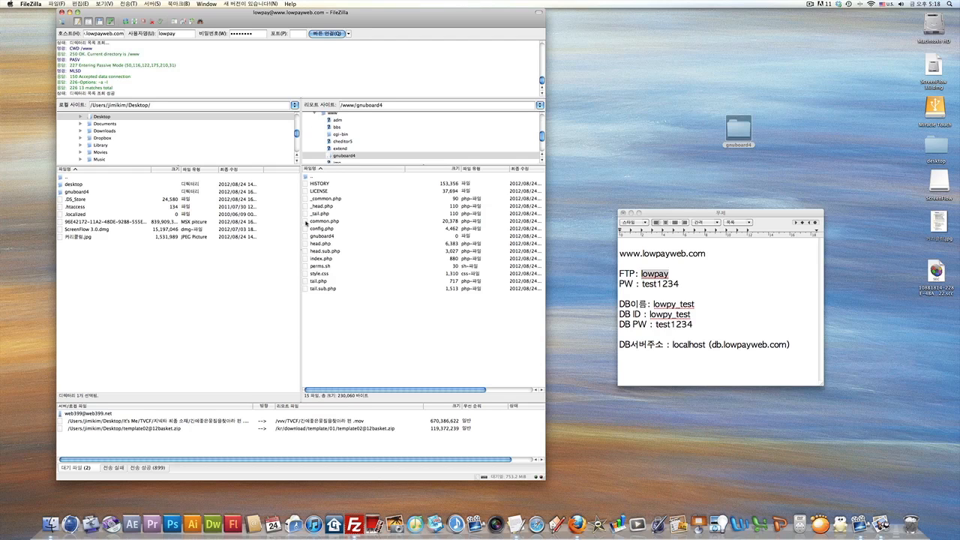
{"action": "left_click", "coordinate": [321, 192]}
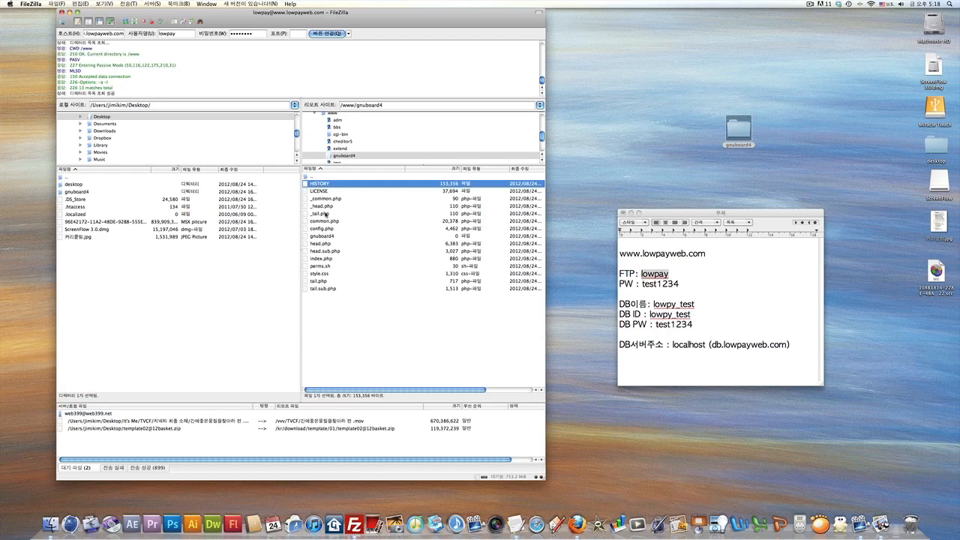
{"action": "left_click", "coordinate": [329, 290], "text": "shift"}
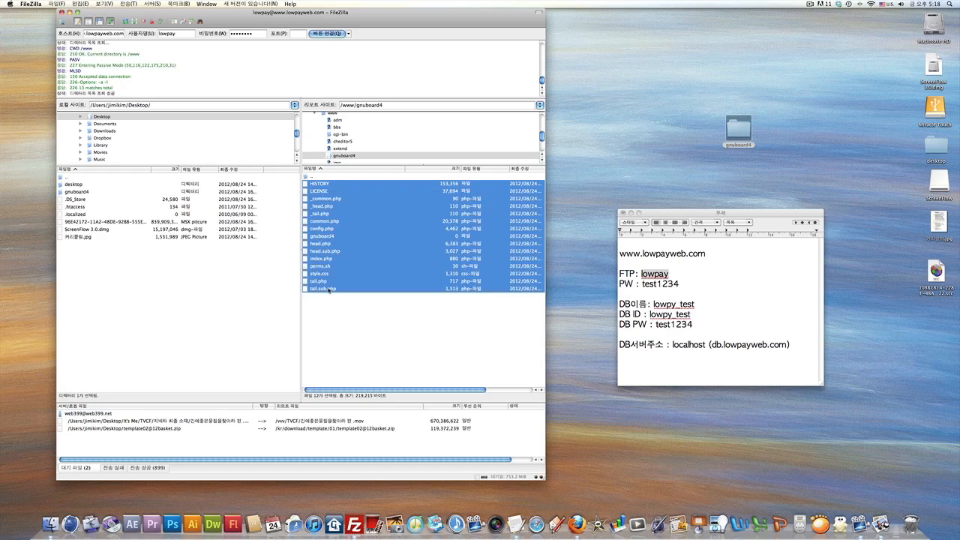
{"action": "left_click_drag", "start_coordinate": [329, 229], "coordinate": [308, 178]}
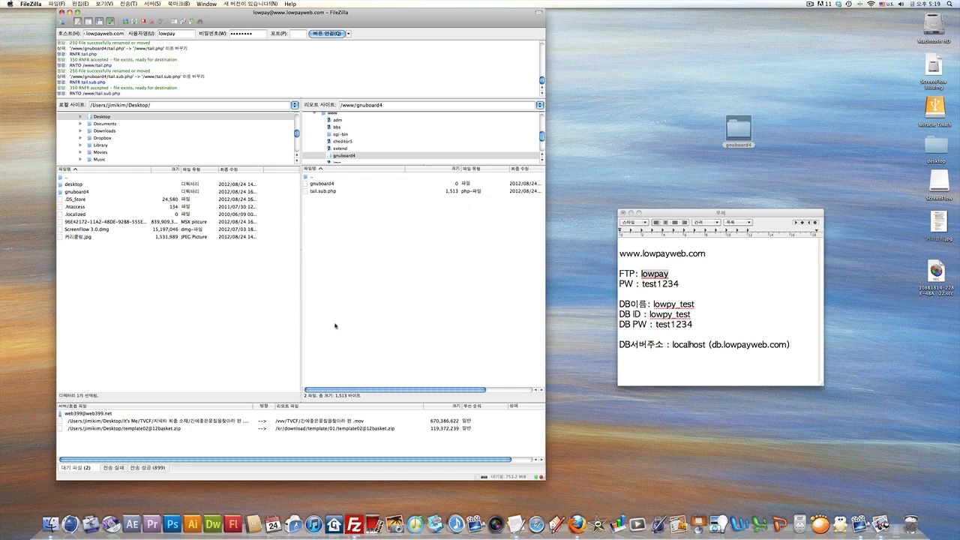
{"action": "left_click", "coordinate": [317, 187]}
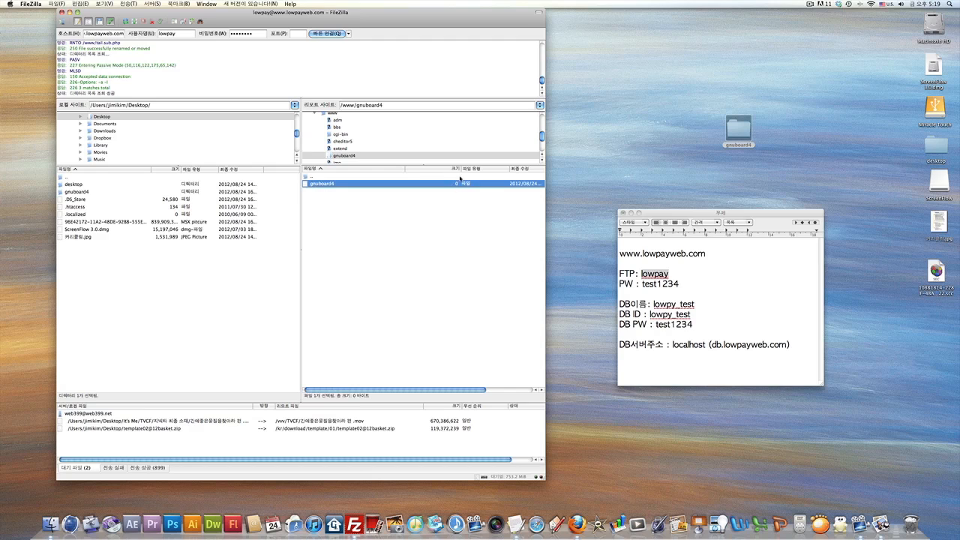
{"action": "double_click", "coordinate": [305, 177]}
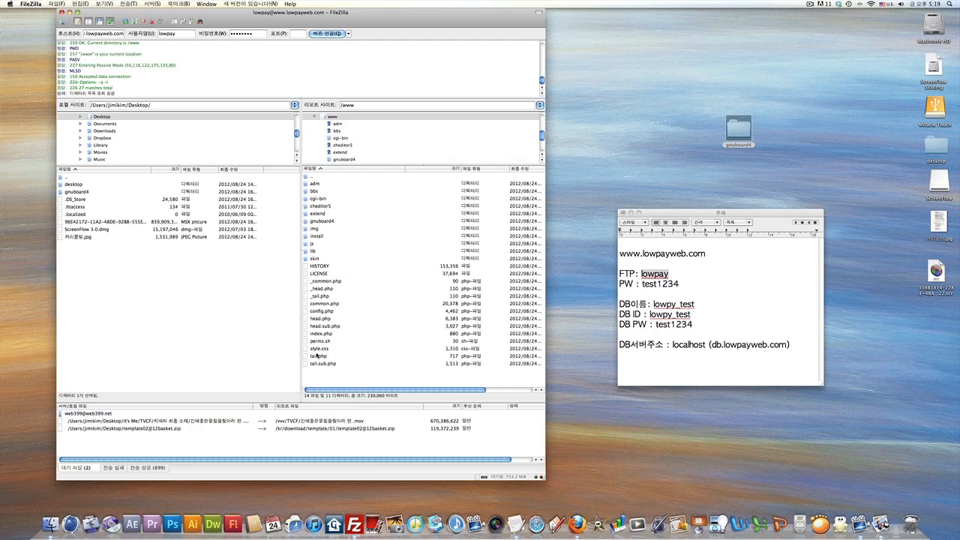
Check that gnuboard4 is empty, delete it from /www, and switch to Firefox.
{"action": "left_click", "coordinate": [313, 221]}
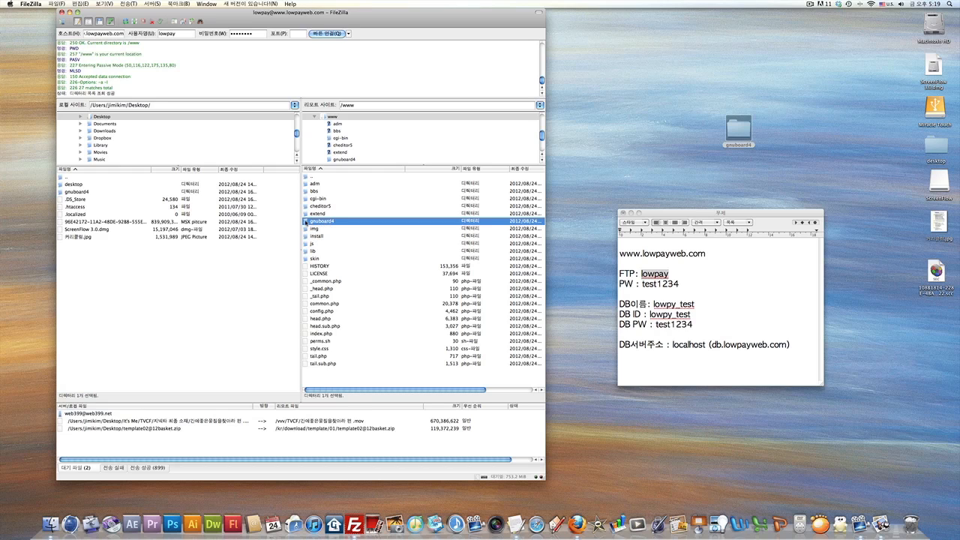
{"action": "double_click", "coordinate": [306, 221]}
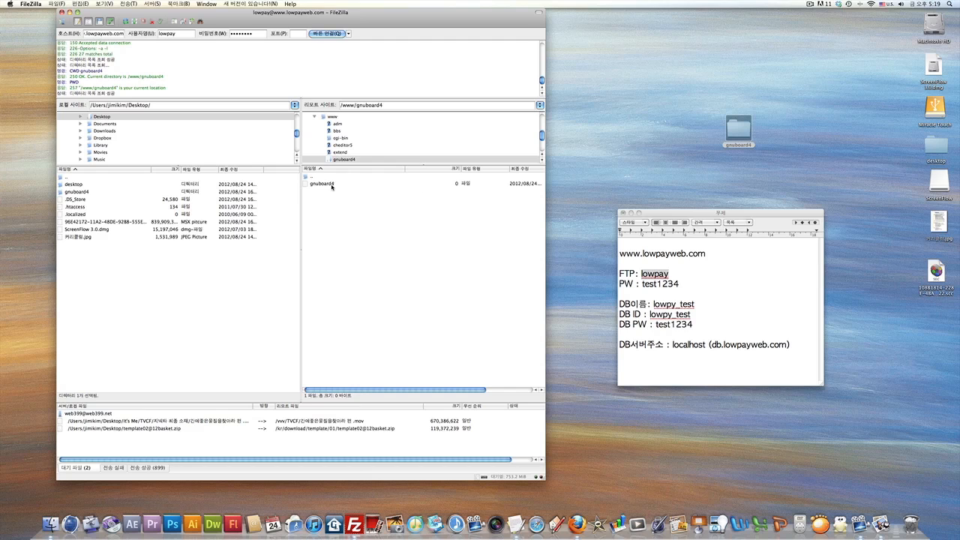
{"action": "double_click", "coordinate": [307, 178]}
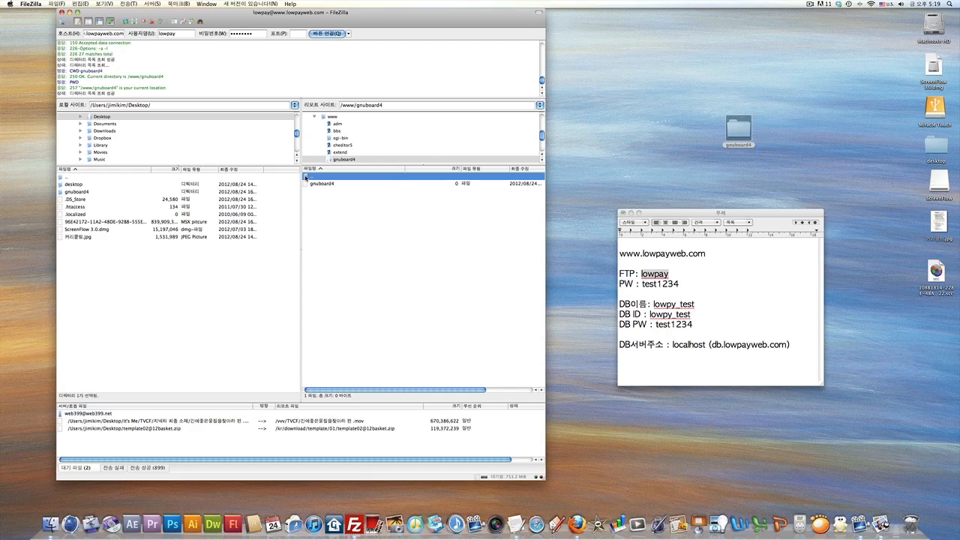
{"action": "left_click", "coordinate": [309, 222]}
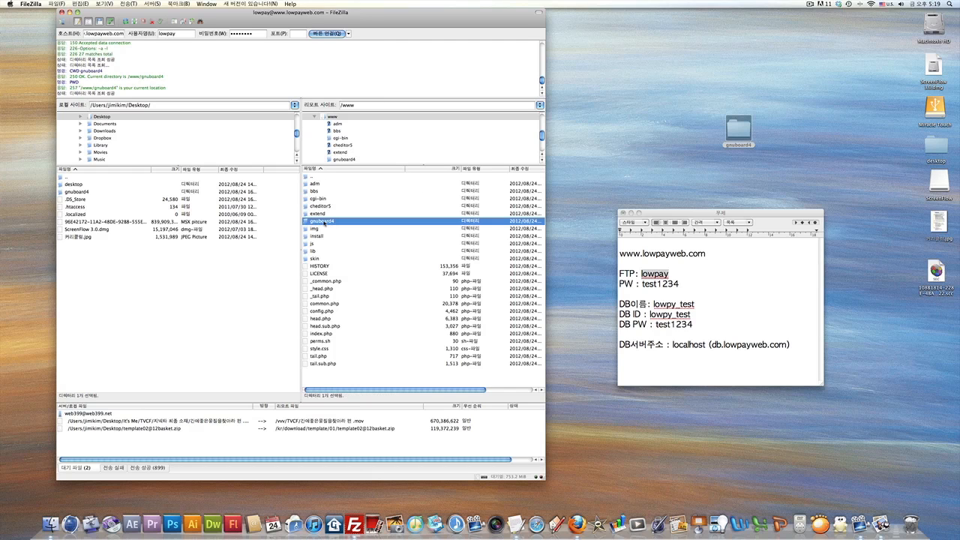
{"action": "right_click", "coordinate": [325, 223]}
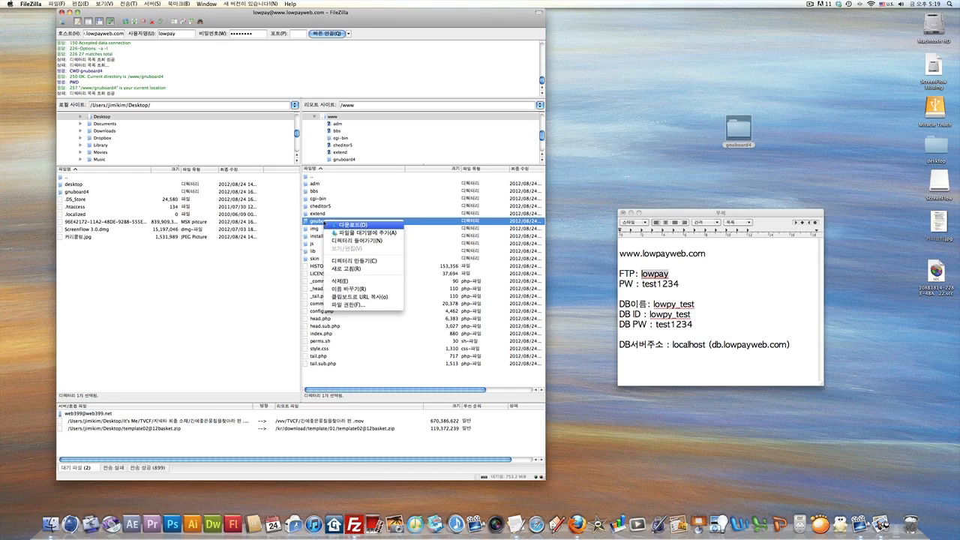
{"action": "left_click", "coordinate": [341, 281]}
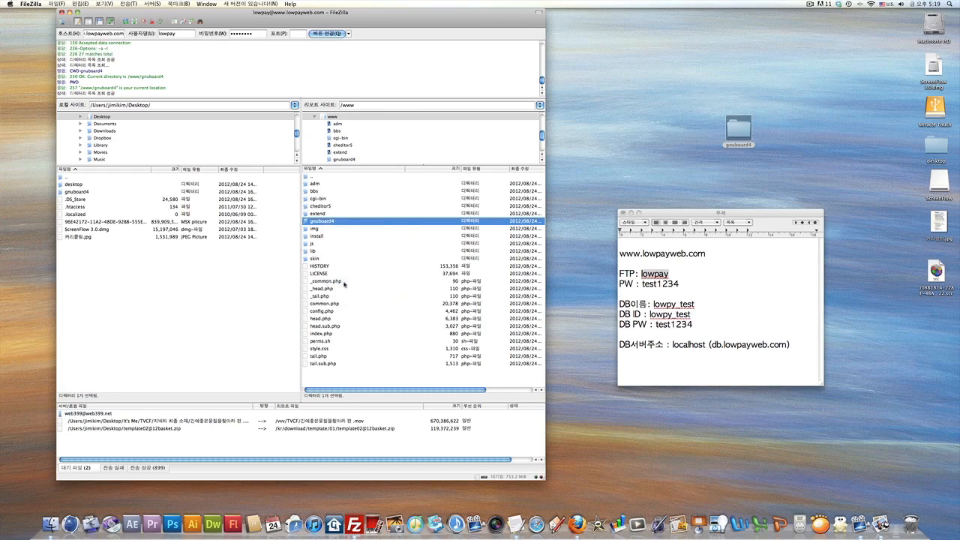
{"action": "left_click", "coordinate": [547, 142]}
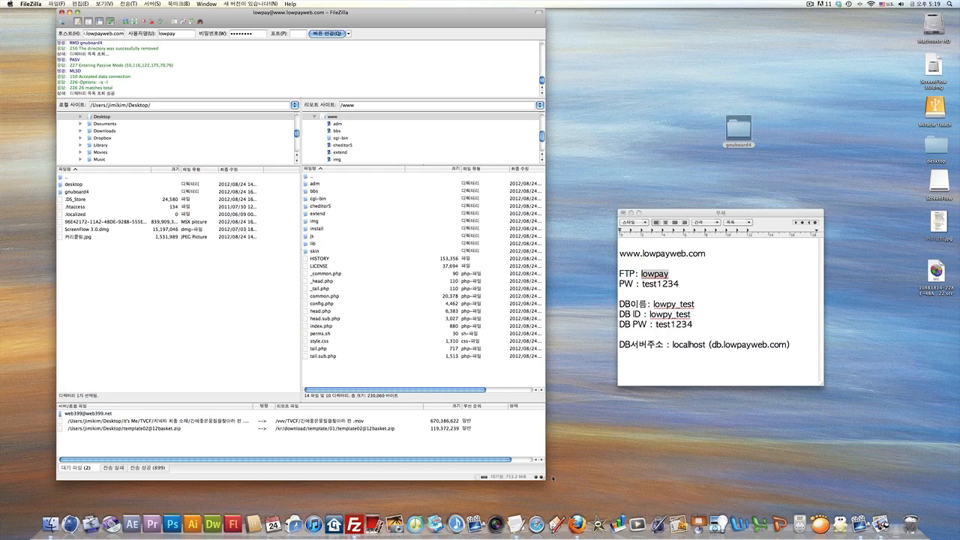
{"action": "left_click", "coordinate": [577, 525]}
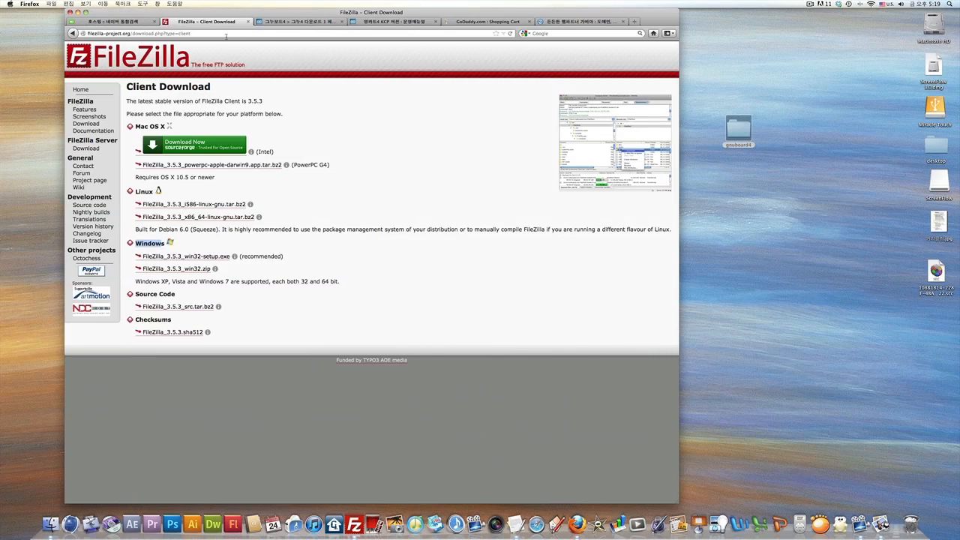
{"action": "left_click", "coordinate": [198, 34]}
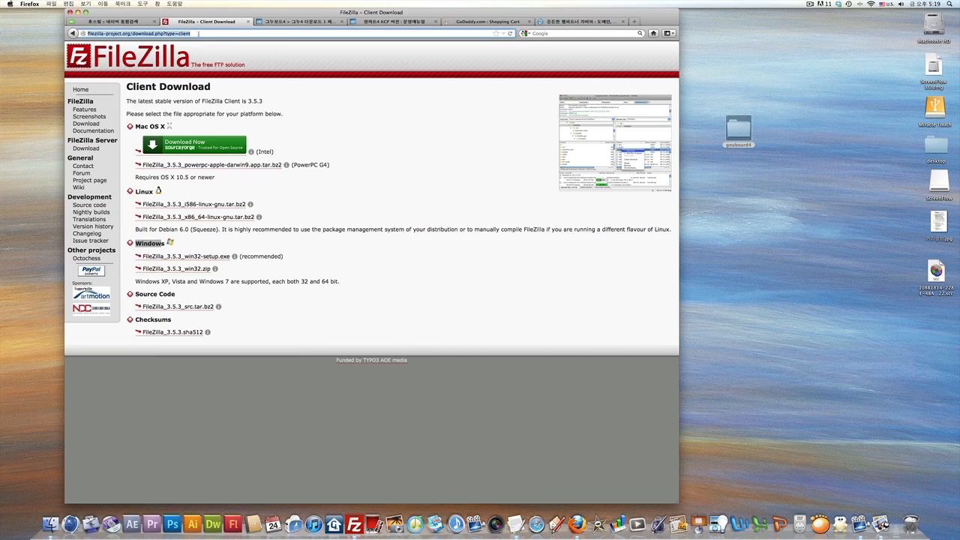
{"action": "type", "text": "www."}
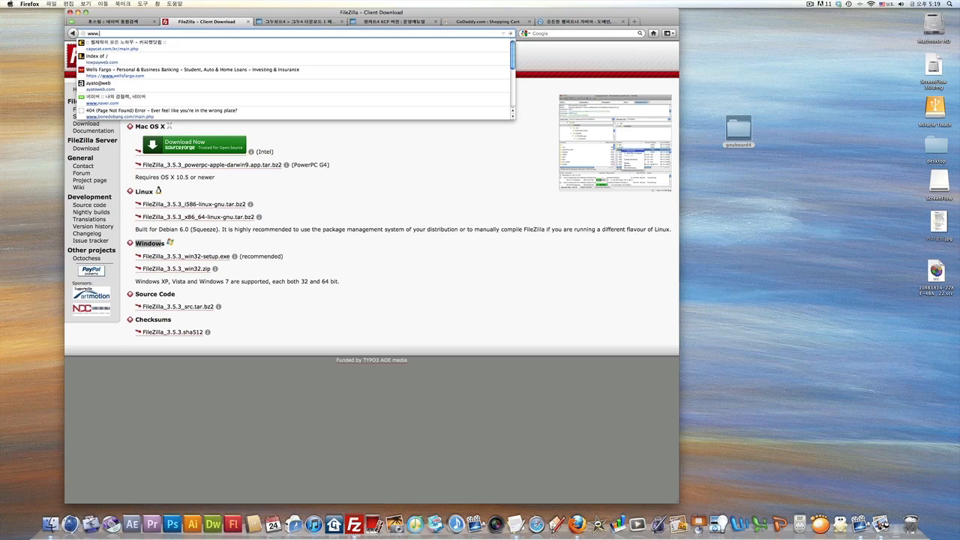
{"action": "type", "text": "lowpay"}
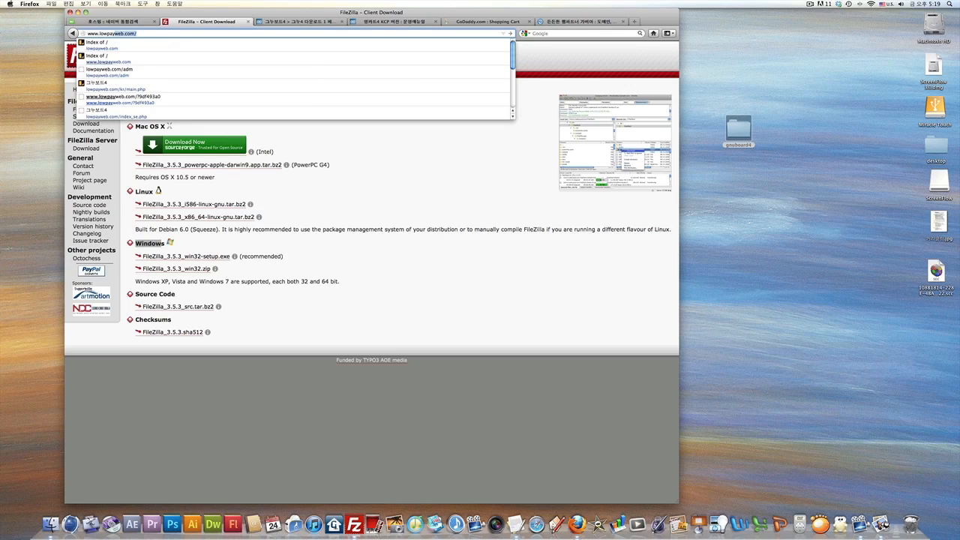
{"action": "type", "text": "web.com"}
{"action": "key", "text": "Return"}
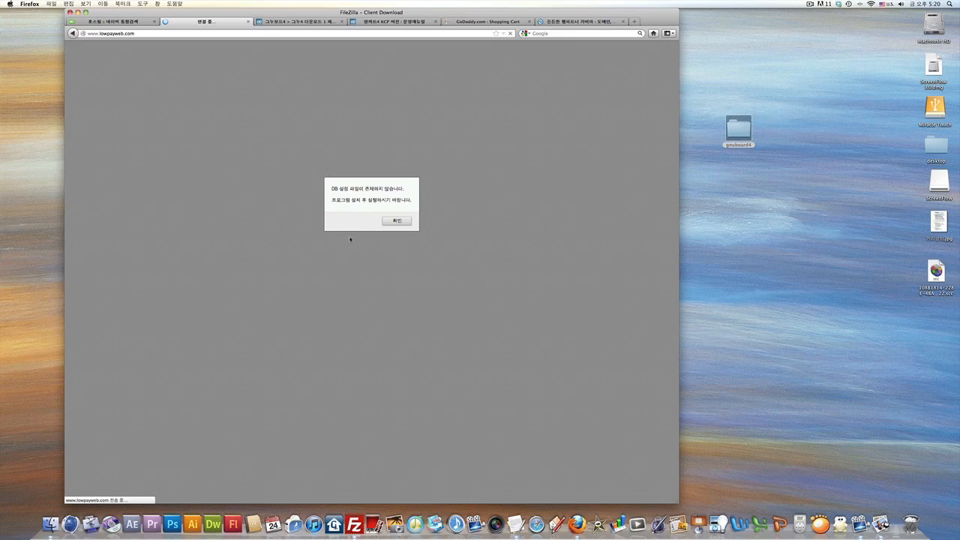
Dismiss the missing DB settings alert, scroll through the license, and accept it with 예, 동의합니다.
{"action": "left_click", "coordinate": [396, 221]}
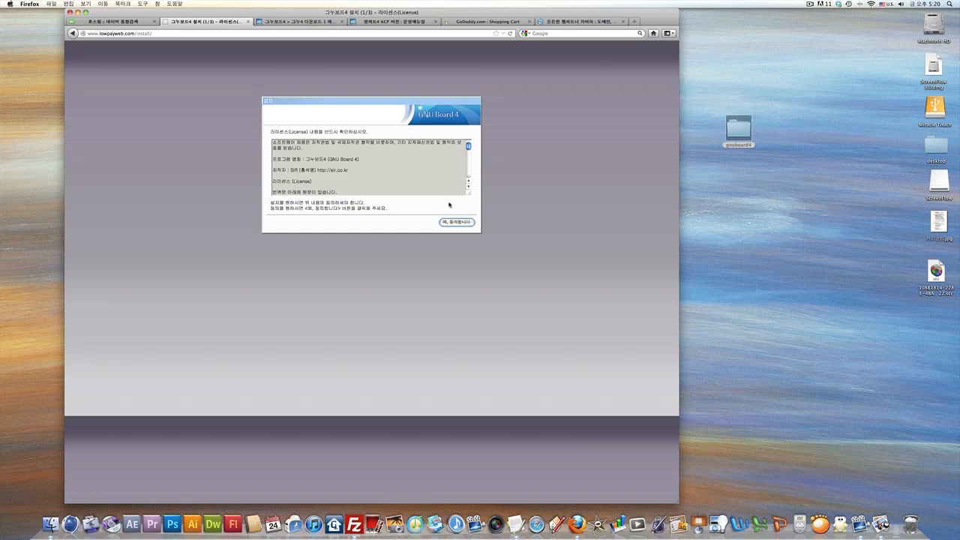
{"action": "left_click_drag", "start_coordinate": [469, 146], "coordinate": [469, 180]}
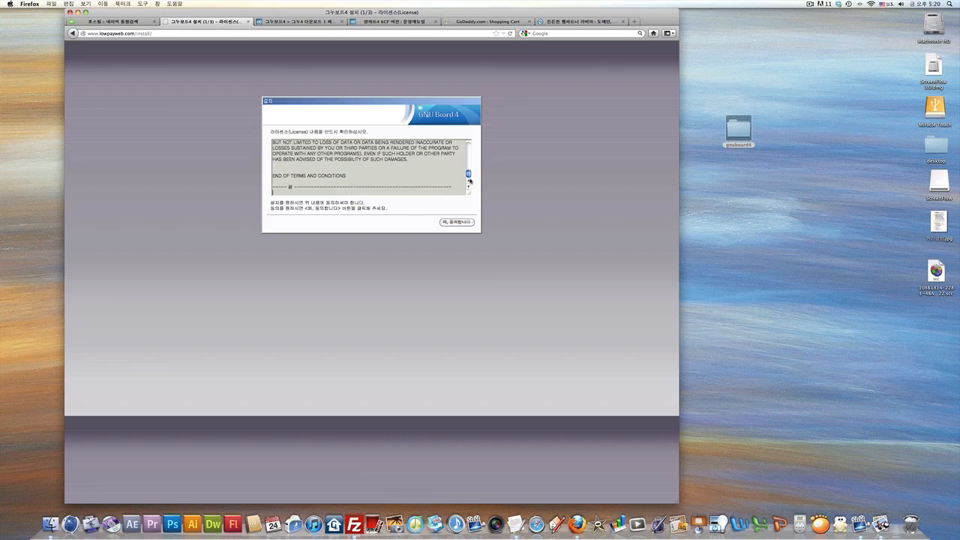
{"action": "left_click", "coordinate": [457, 222]}
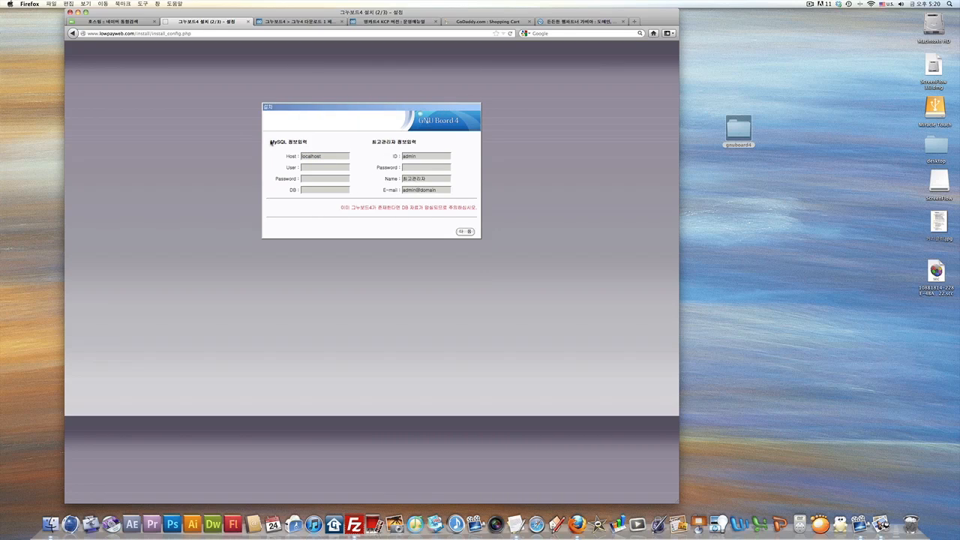
Focus the Host field holding localhost, then switch to the desktop with the CAPYCAT guide in Preview.
{"action": "left_click", "coordinate": [354, 144]}
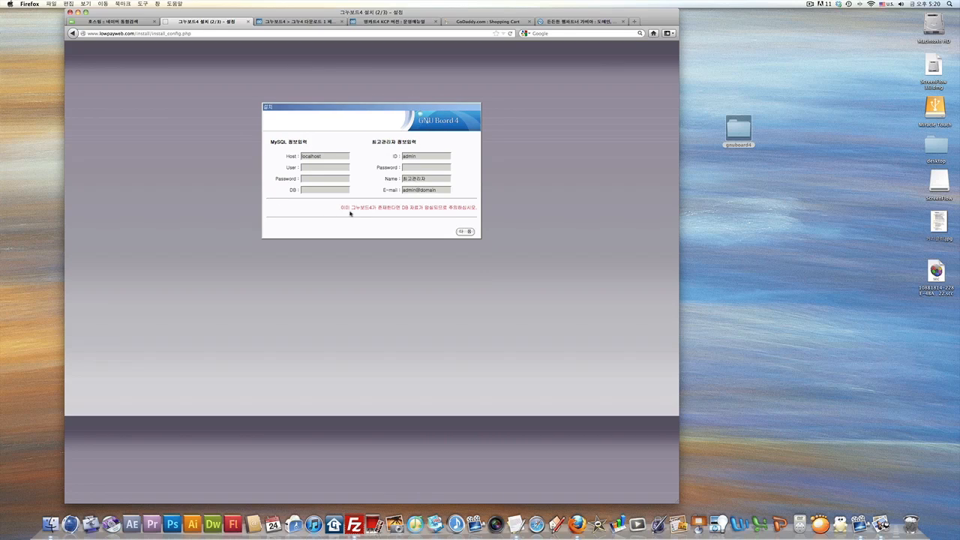
{"action": "left_click", "coordinate": [322, 156]}
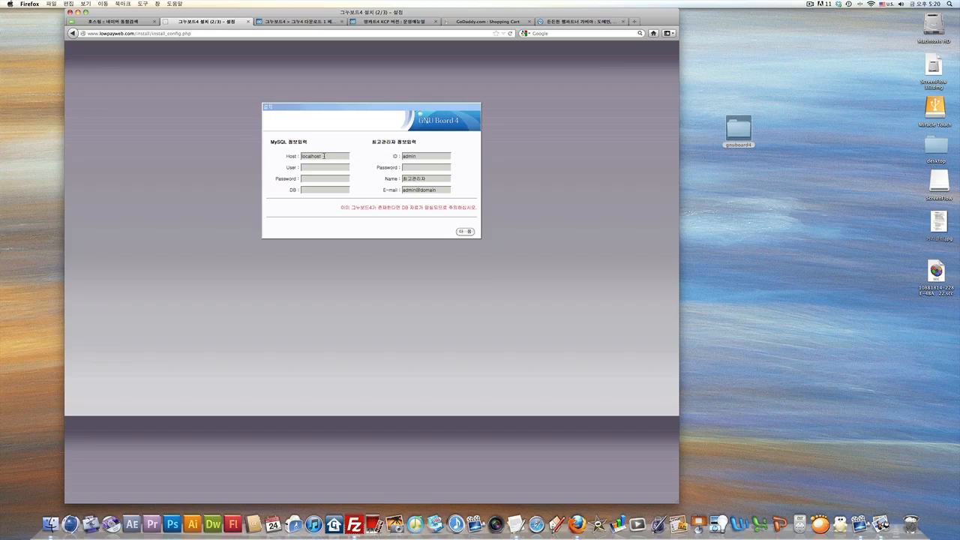
{"action": "key", "text": "F8"}
{"action": "left_click", "coordinate": [214, 293]}
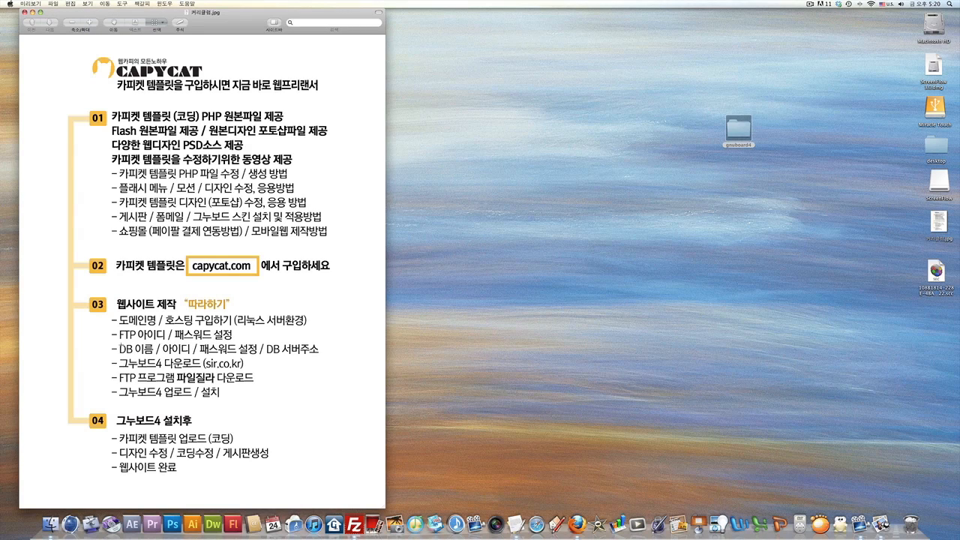
Mark the DB 이름 line in the CAPYCAT guide, then return to the installer's desktop.
{"action": "left_click_drag", "start_coordinate": [118, 342], "coordinate": [322, 358]}
{"action": "key", "text": "F8"}
{"action": "left_click", "coordinate": [268, 426]}
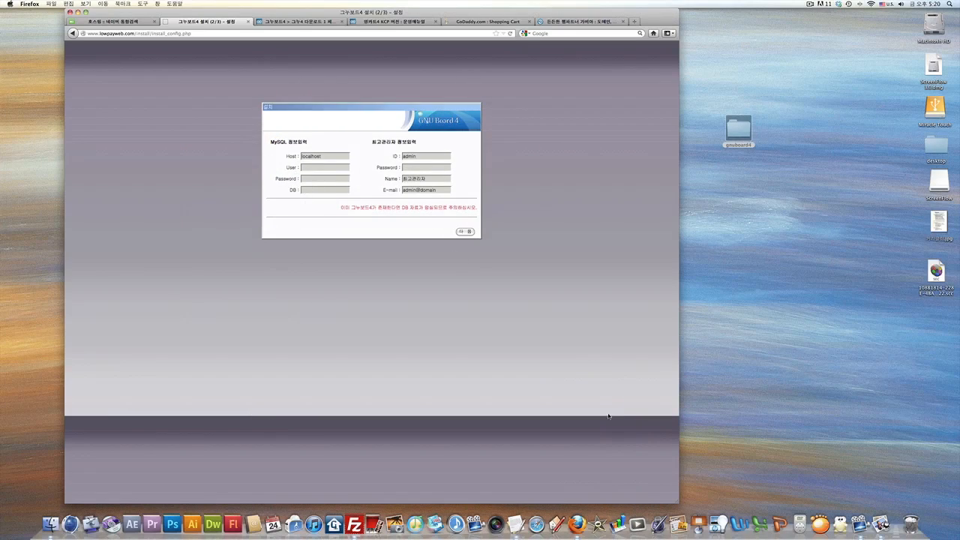
Move the TextEdit hosting notes window onto the GnuBoard4 installer's desktop.
{"action": "left_click", "coordinate": [517, 523]}
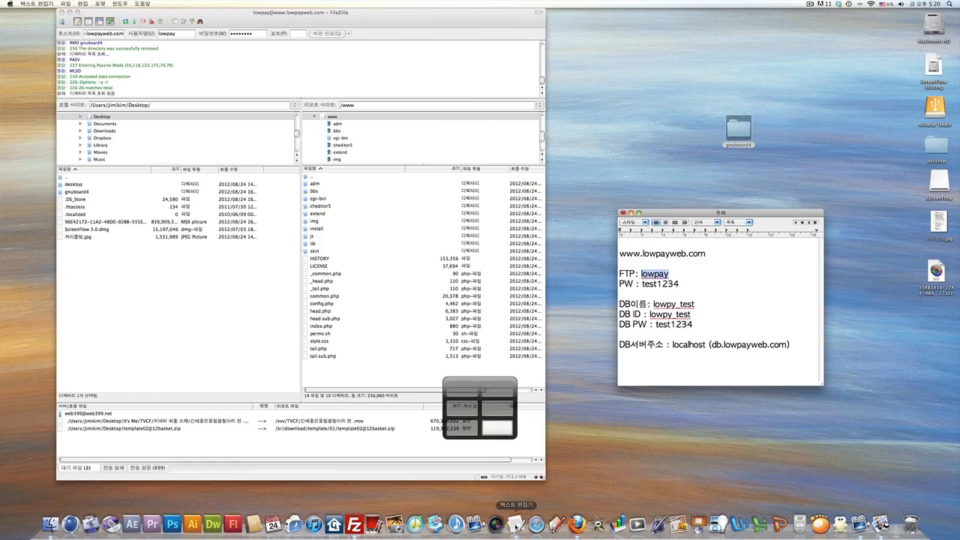
{"action": "key", "text": "F8"}
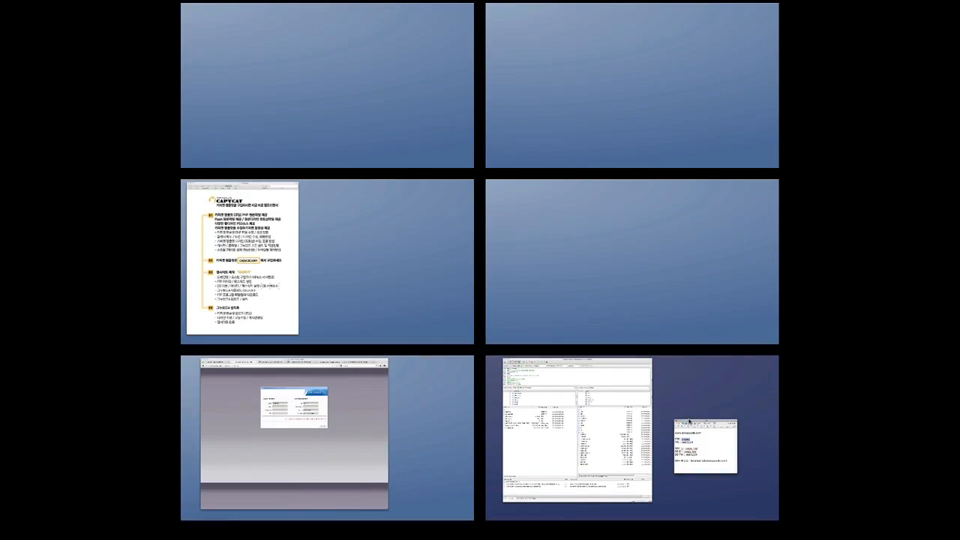
{"action": "left_click_drag", "start_coordinate": [697, 444], "coordinate": [382, 404]}
Place the notes window beside the install form and select the lowpy_test DB name and ID.
{"action": "left_click", "coordinate": [382, 405]}
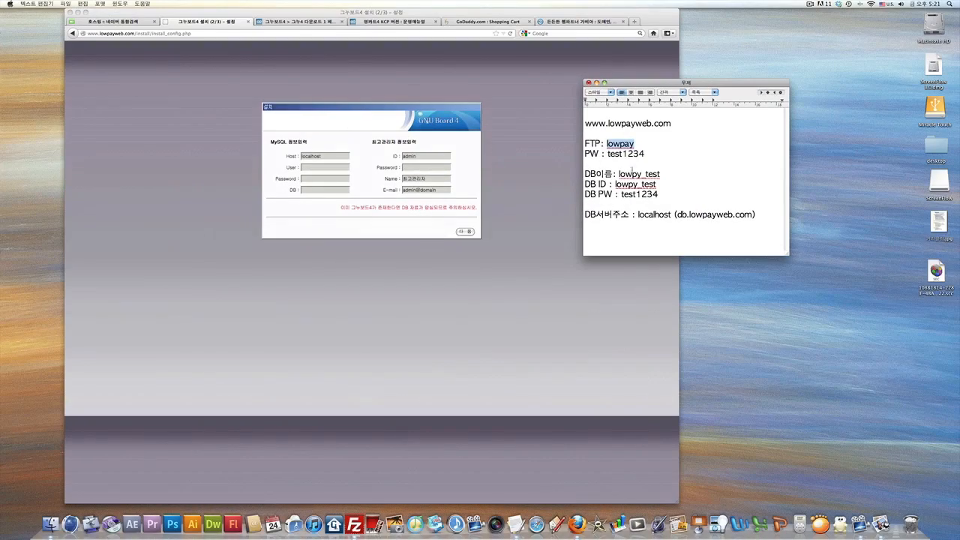
{"action": "left_click_drag", "start_coordinate": [665, 84], "coordinate": [780, 124]}
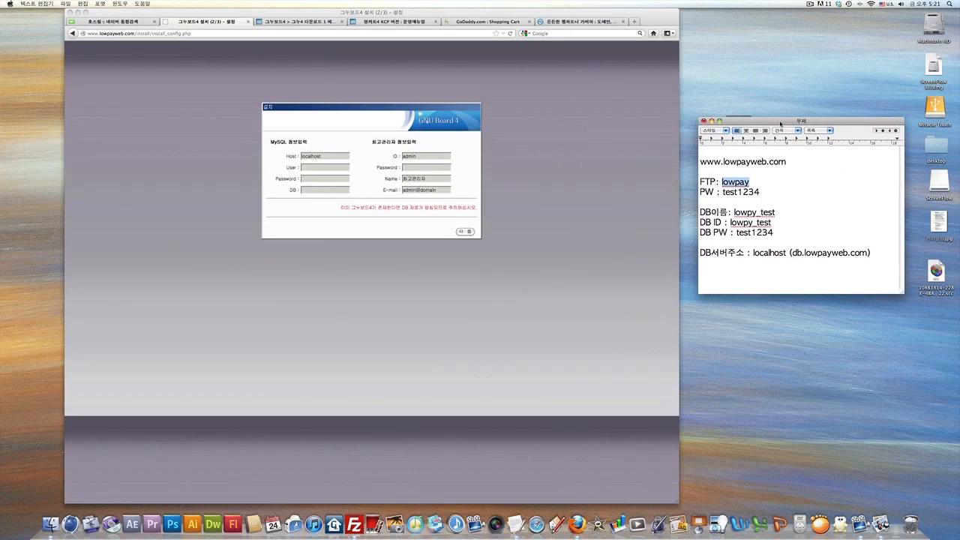
{"action": "left_click_drag", "start_coordinate": [700, 212], "coordinate": [777, 212]}
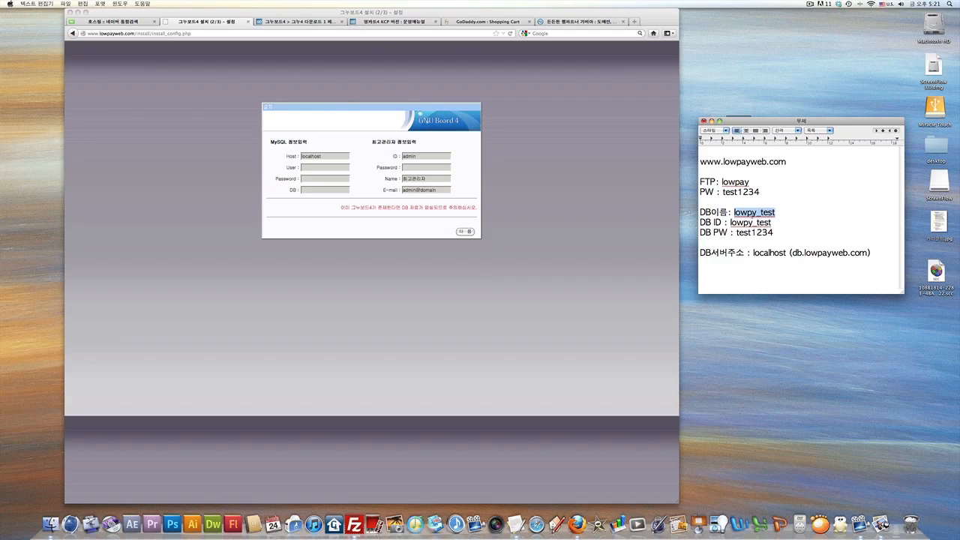
{"action": "left_click_drag", "start_coordinate": [700, 222], "coordinate": [774, 223]}
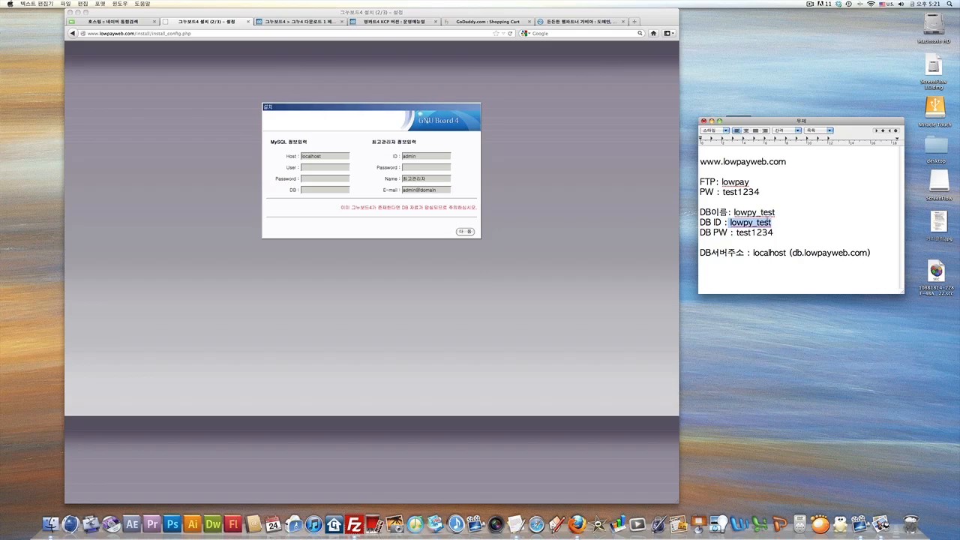
Select just the DB ID value in the notes, then focus the installer's User field.
{"action": "left_click", "coordinate": [271, 196]}
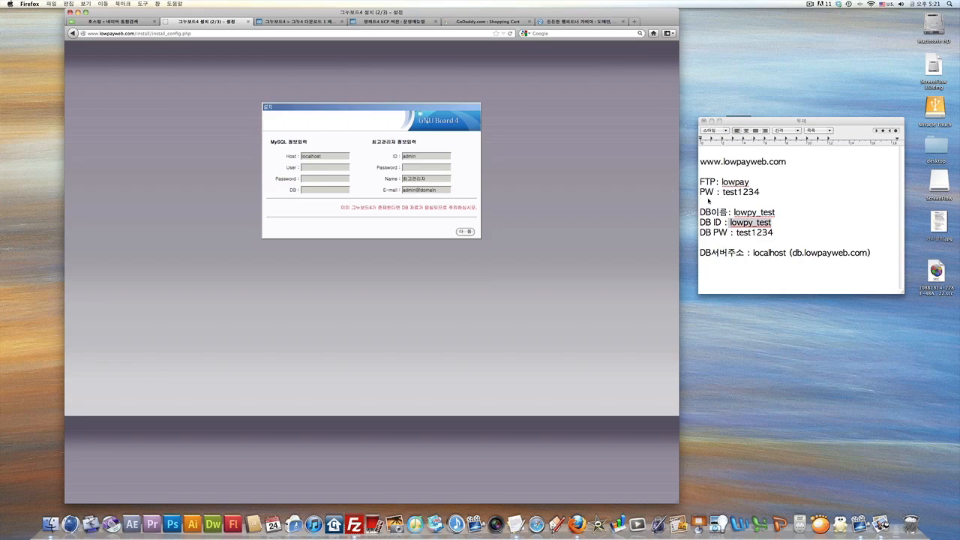
{"action": "left_click", "coordinate": [736, 212]}
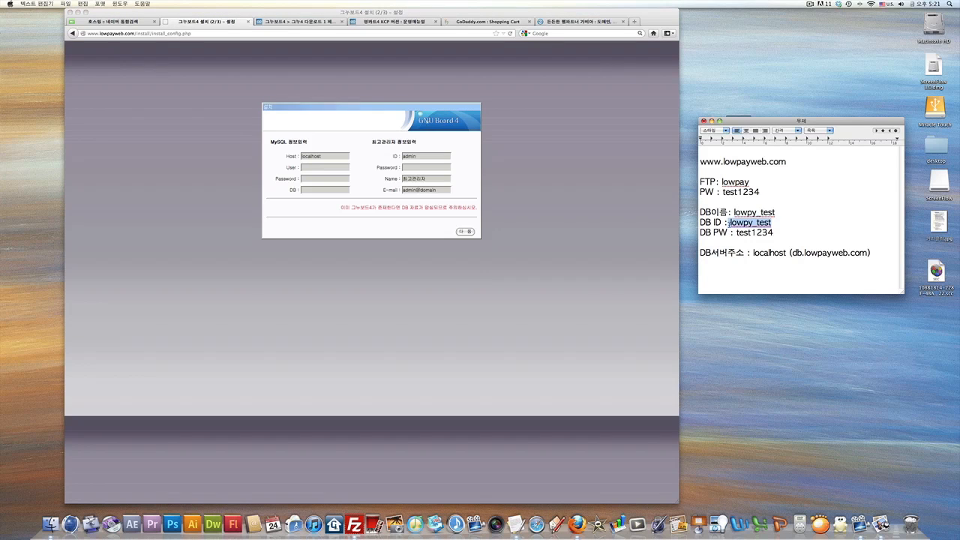
{"action": "left_click", "coordinate": [730, 223]}
{"action": "left_click_drag", "start_coordinate": [730, 222], "coordinate": [774, 223]}
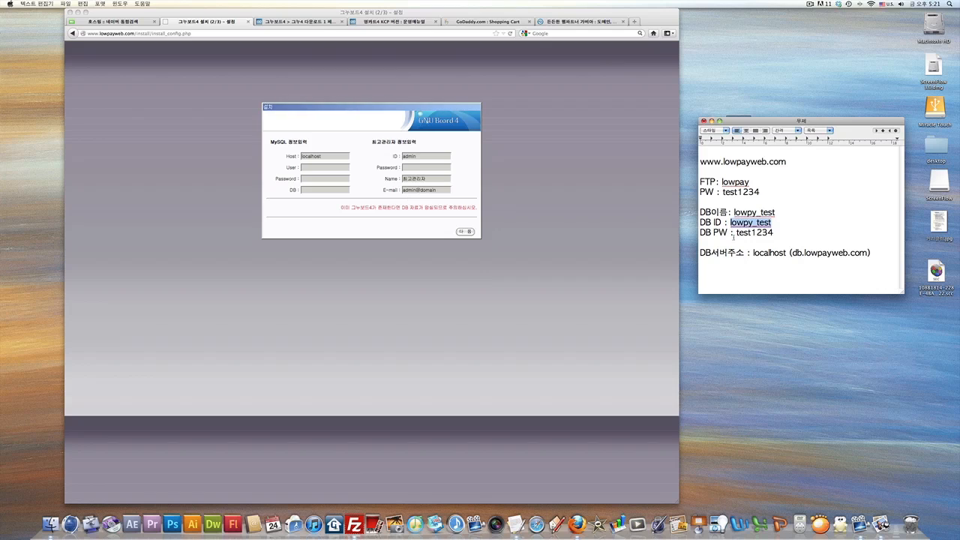
{"action": "left_click", "coordinate": [324, 167]}
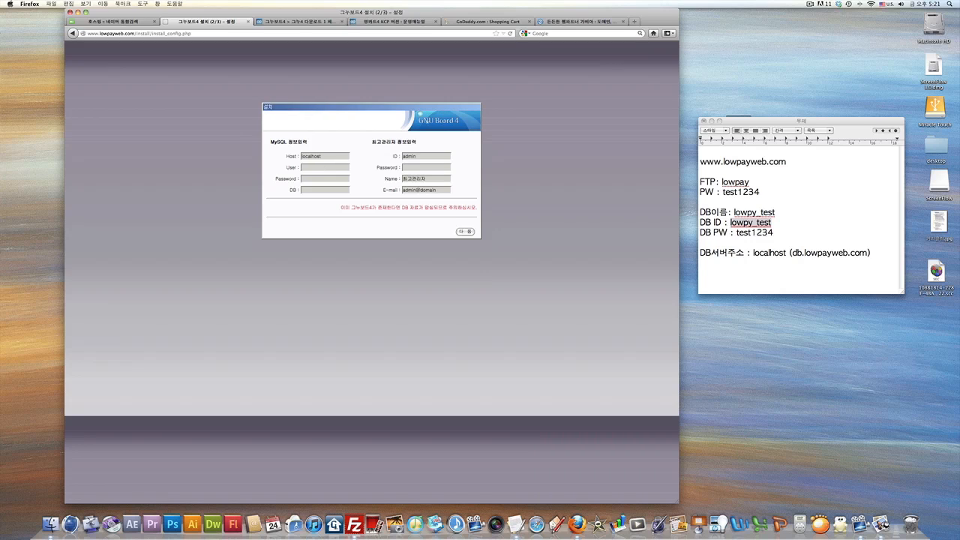
Enter the DB ID lowpy_test as User and take the DB password from the notes for Password.
{"action": "type", "text": "lowpy"}
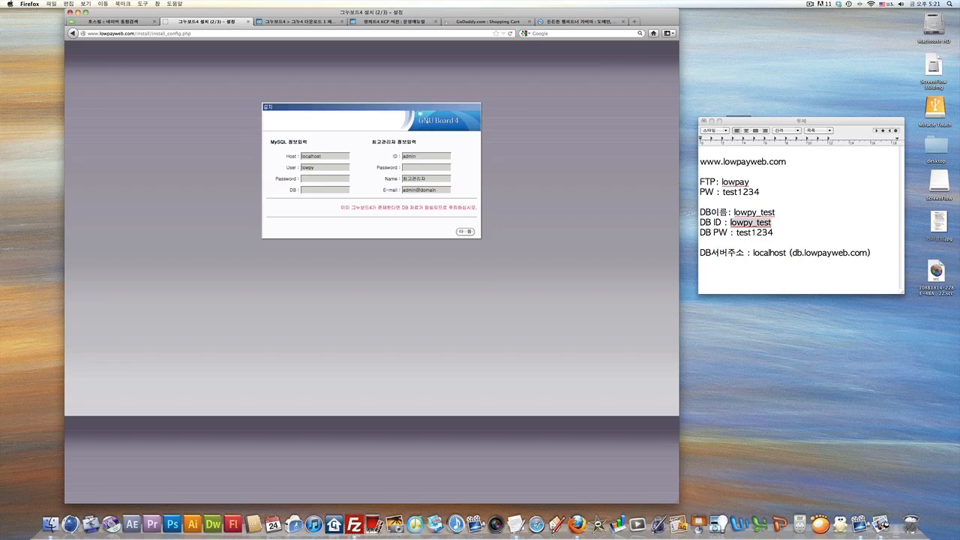
{"action": "type", "text": "_test"}
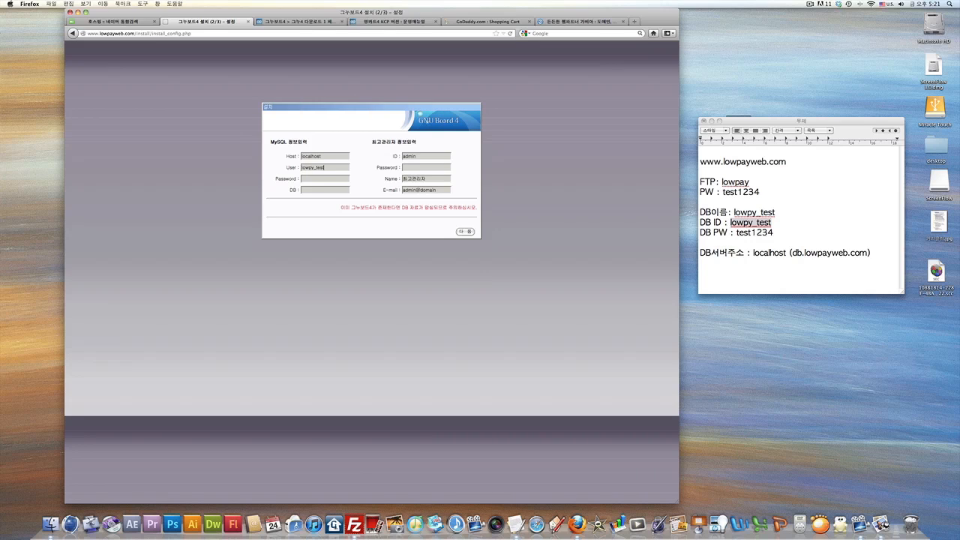
{"action": "left_click", "coordinate": [748, 244]}
{"action": "left_click_drag", "start_coordinate": [737, 233], "coordinate": [777, 234]}
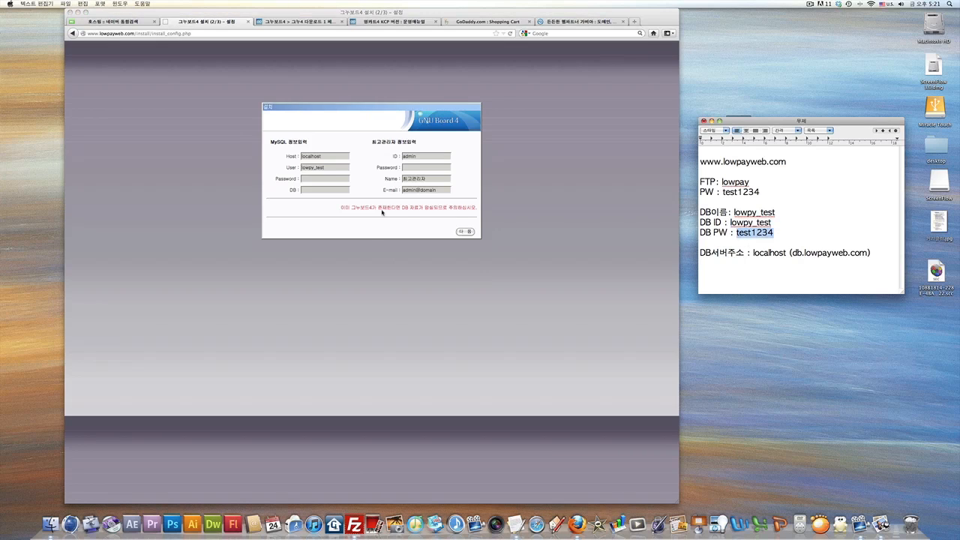
{"action": "left_click", "coordinate": [315, 179]}
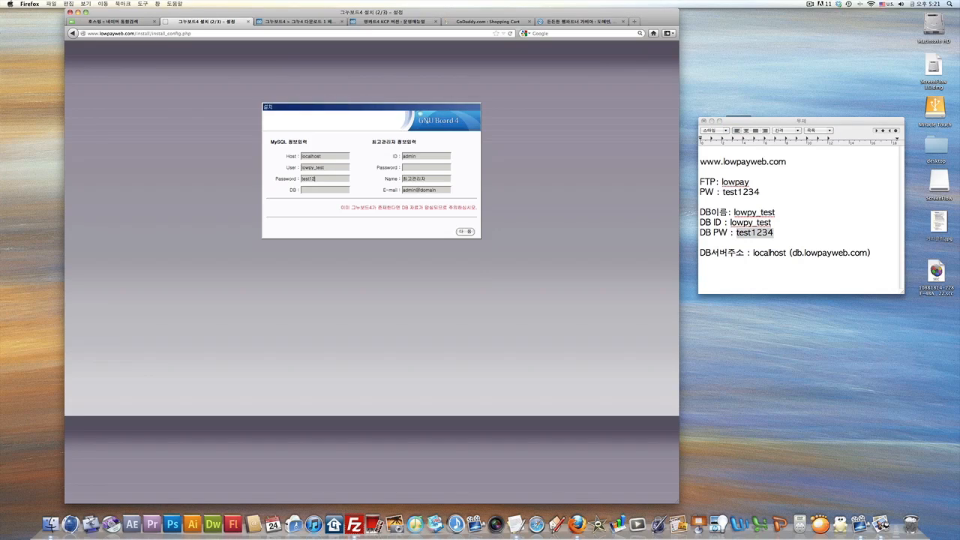
Fill the DB field with the database name lowpy_test from the hosting notes.
{"action": "left_click", "coordinate": [301, 191]}
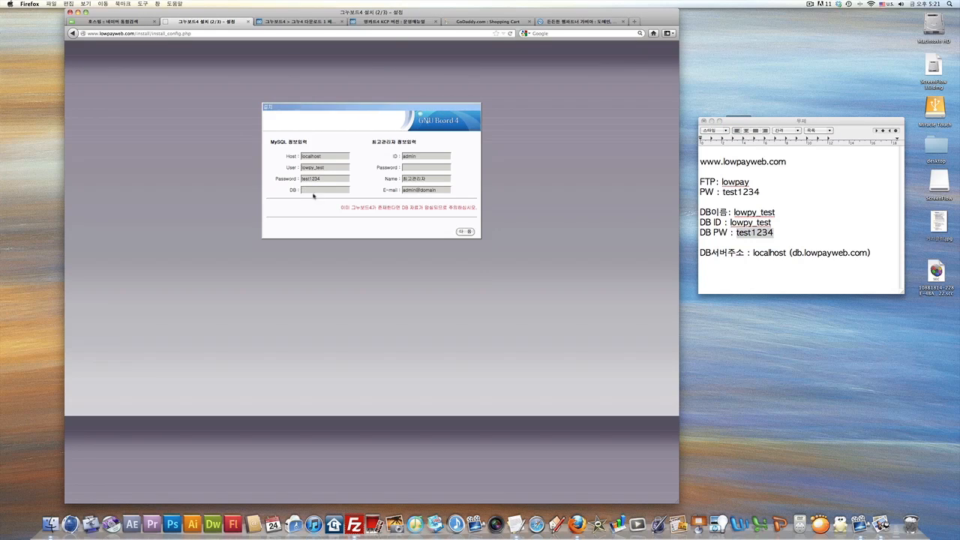
{"action": "left_click", "coordinate": [704, 213]}
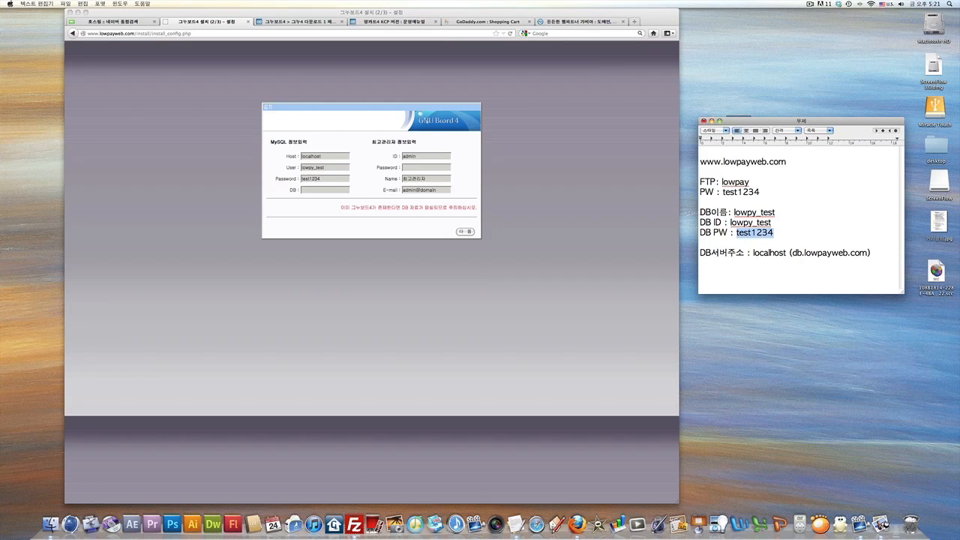
{"action": "left_click_drag", "start_coordinate": [701, 212], "coordinate": [776, 213]}
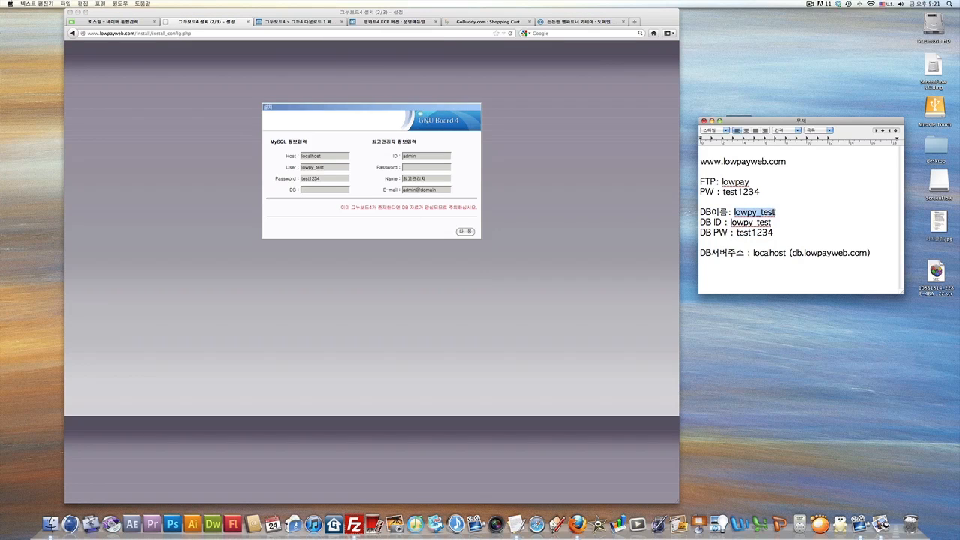
{"action": "left_click", "coordinate": [306, 190]}
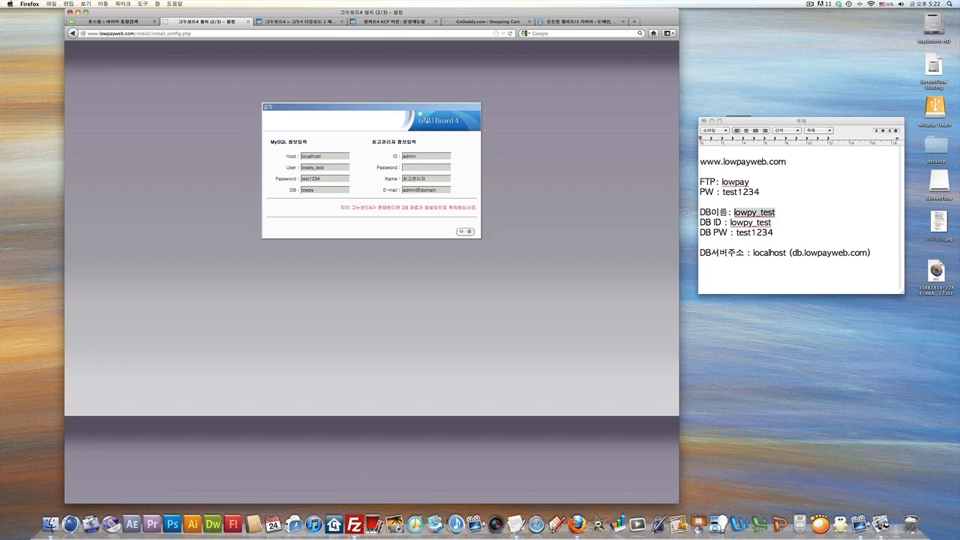
{"action": "type", "text": "lowpy_test"}
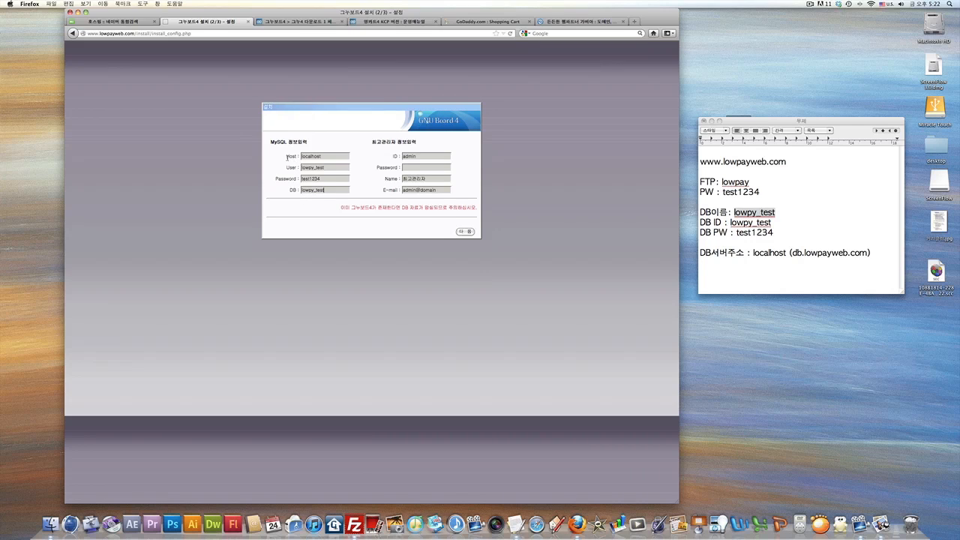
{"action": "mouse_move", "coordinate": [286, 156]}
{"action": "left_mouse_down"}
{"action": "mouse_move", "coordinate": [309, 156]}
{"action": "mouse_move", "coordinate": [300, 156]}
{"action": "left_mouse_up"}
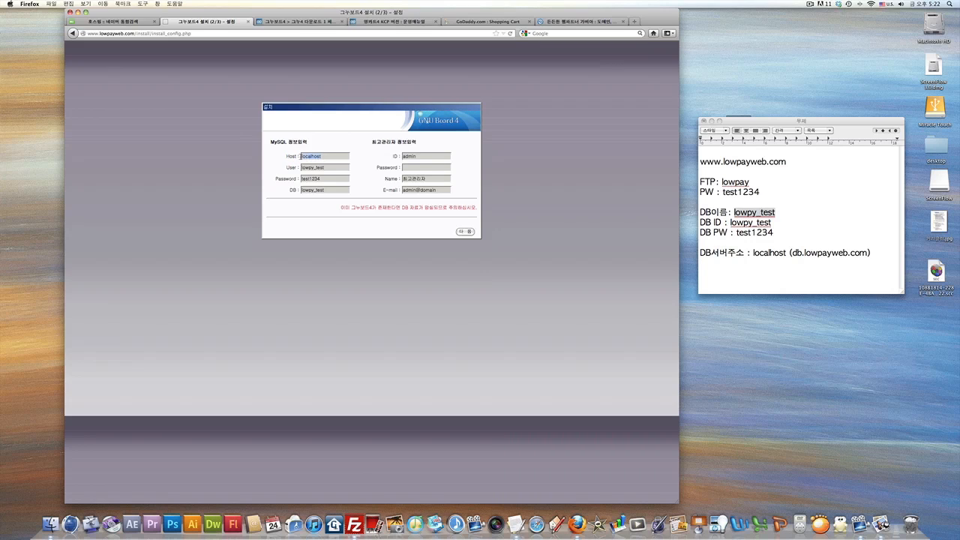
Focus the Host field holding localhost and select the DB server address label in the notes.
{"action": "left_click", "coordinate": [329, 156]}
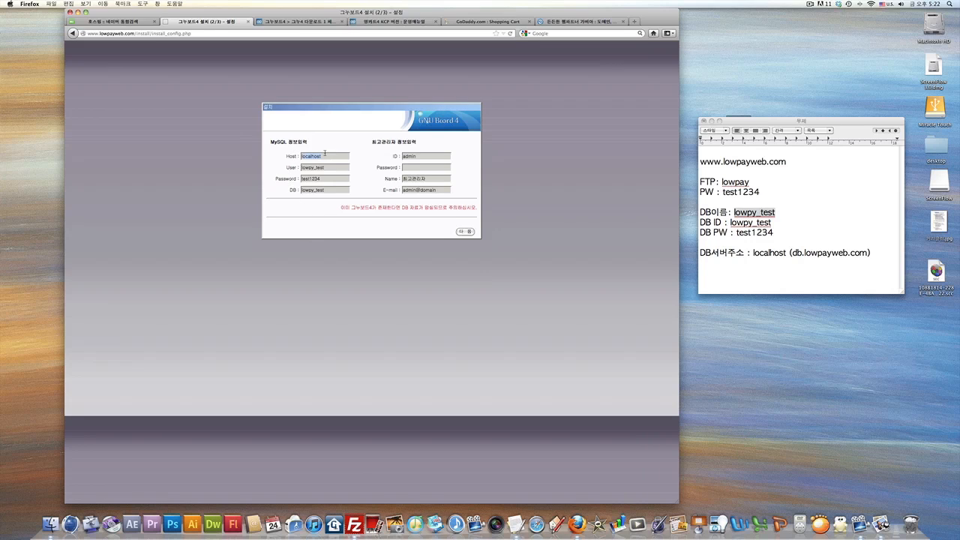
{"action": "left_click", "coordinate": [330, 156]}
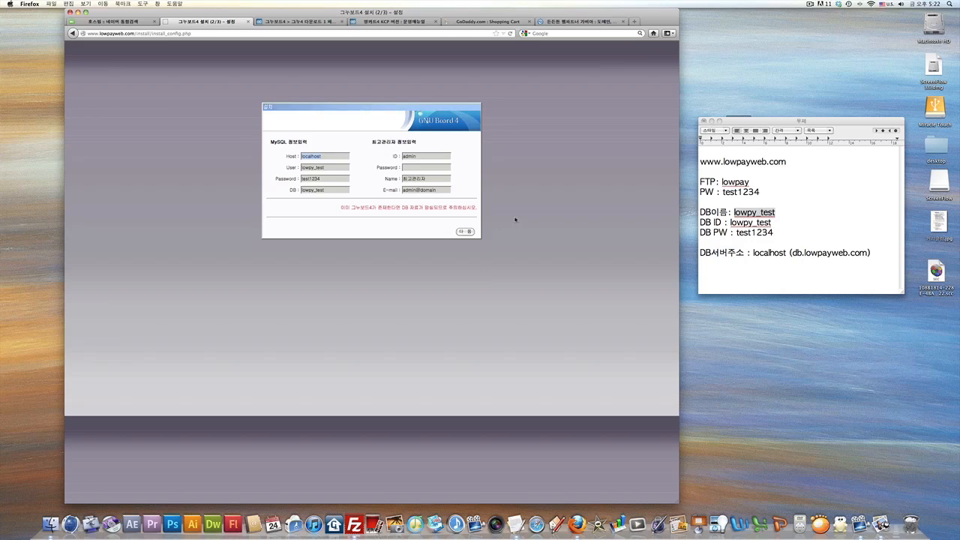
{"action": "left_click", "coordinate": [702, 253]}
{"action": "left_click_drag", "start_coordinate": [700, 253], "coordinate": [735, 252]}
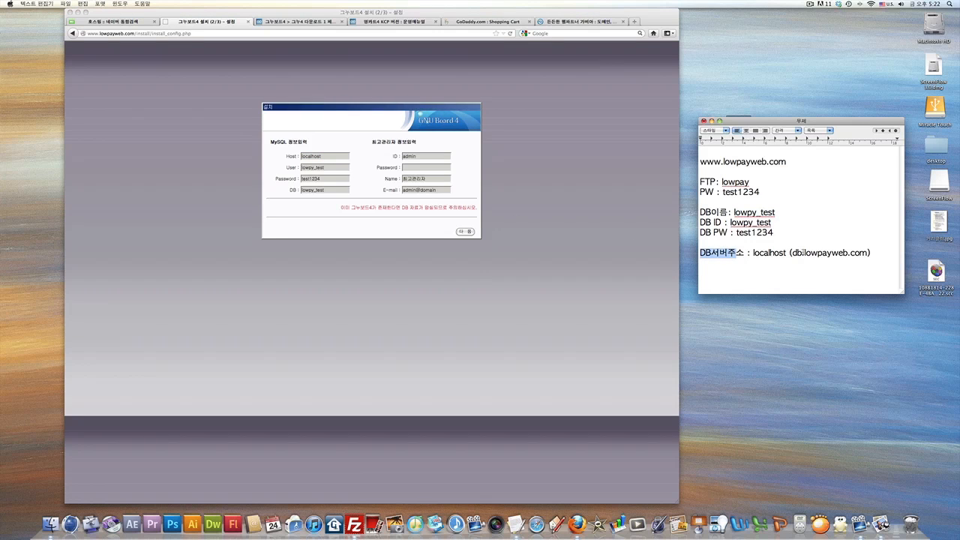
Select the db.lowpayweb.com server address in the notes and show all desktops.
{"action": "left_click", "coordinate": [796, 252]}
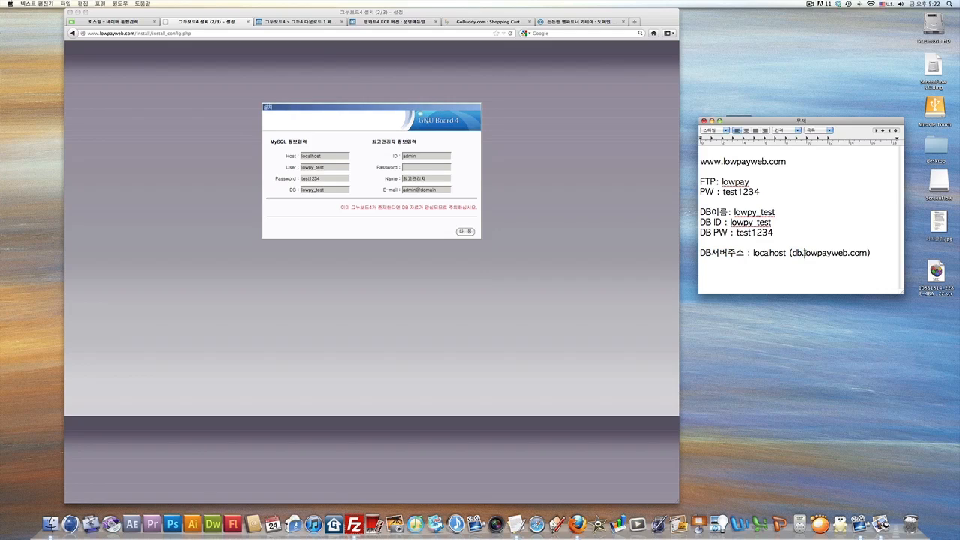
{"action": "left_click_drag", "start_coordinate": [804, 253], "coordinate": [869, 254]}
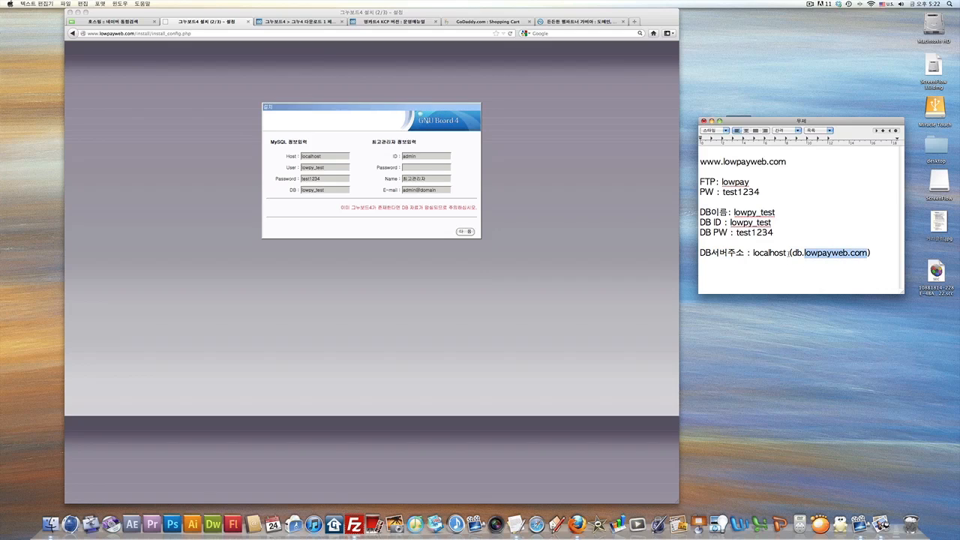
{"action": "left_click_drag", "start_coordinate": [792, 253], "coordinate": [869, 253]}
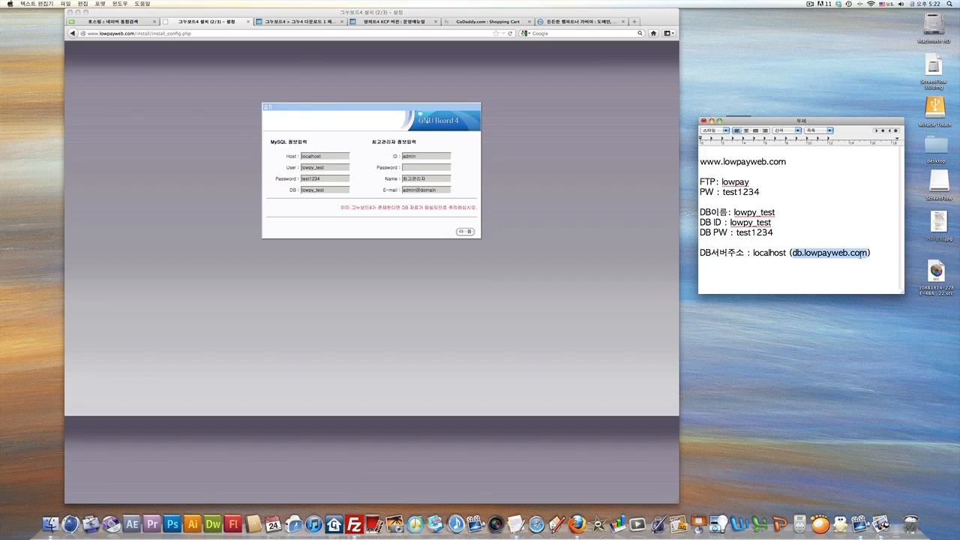
{"action": "left_click", "coordinate": [770, 268]}
{"action": "left_click_drag", "start_coordinate": [792, 253], "coordinate": [869, 254]}
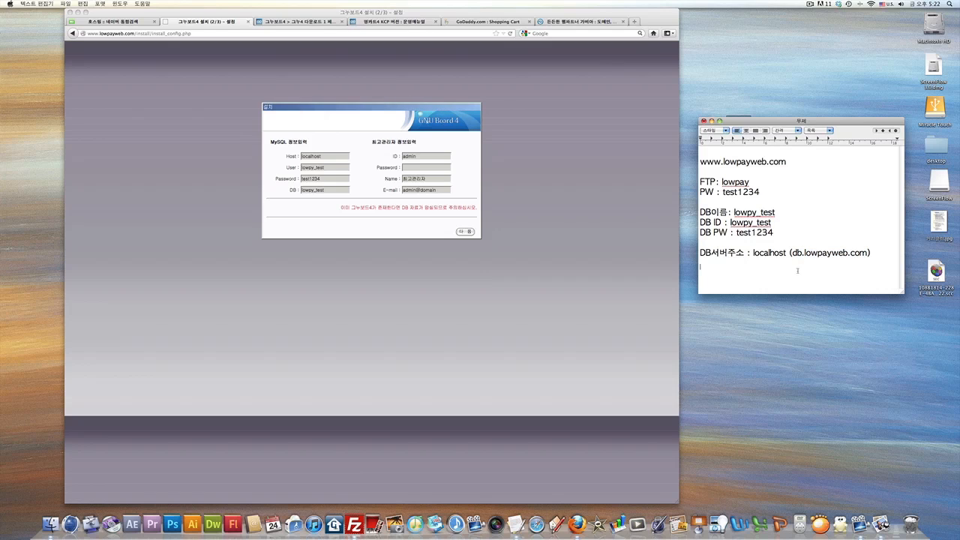
{"action": "key", "text": "F8"}
On the Preview desktop, box the DB 서버주소 step in the CAPYCAT guide, then reopen the desktop overview.
{"action": "left_click", "coordinate": [201, 296]}
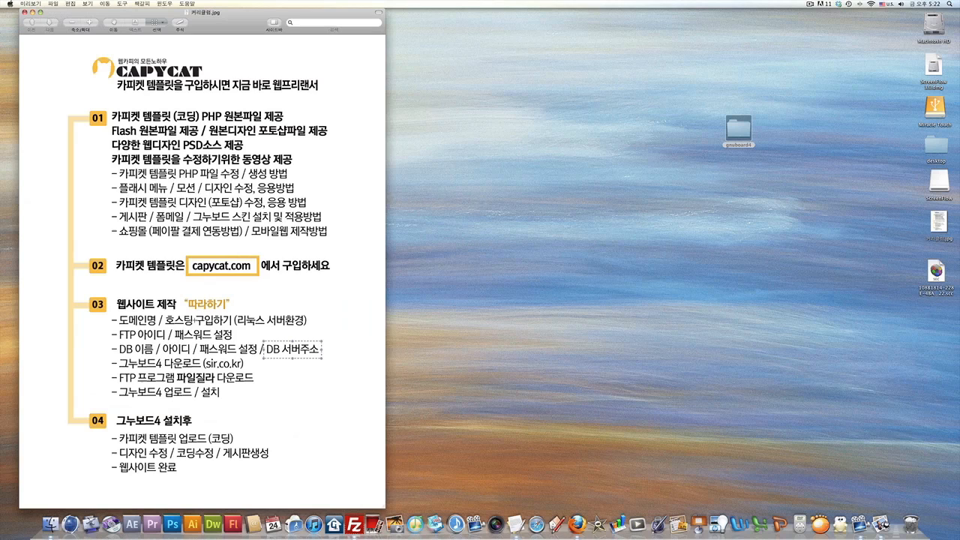
{"action": "left_click_drag", "start_coordinate": [117, 340], "coordinate": [321, 357]}
{"action": "key", "text": "F8"}
Compare the notes' localhost and db.lowpayweb.com server addresses with the installer's Host value localhost.
{"action": "left_click", "coordinate": [371, 418]}
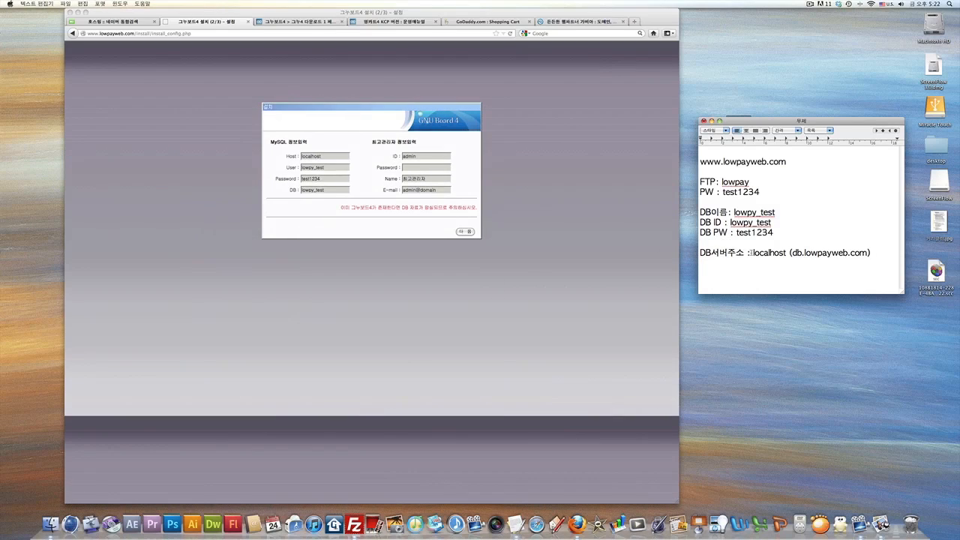
{"action": "left_click_drag", "start_coordinate": [750, 253], "coordinate": [791, 253]}
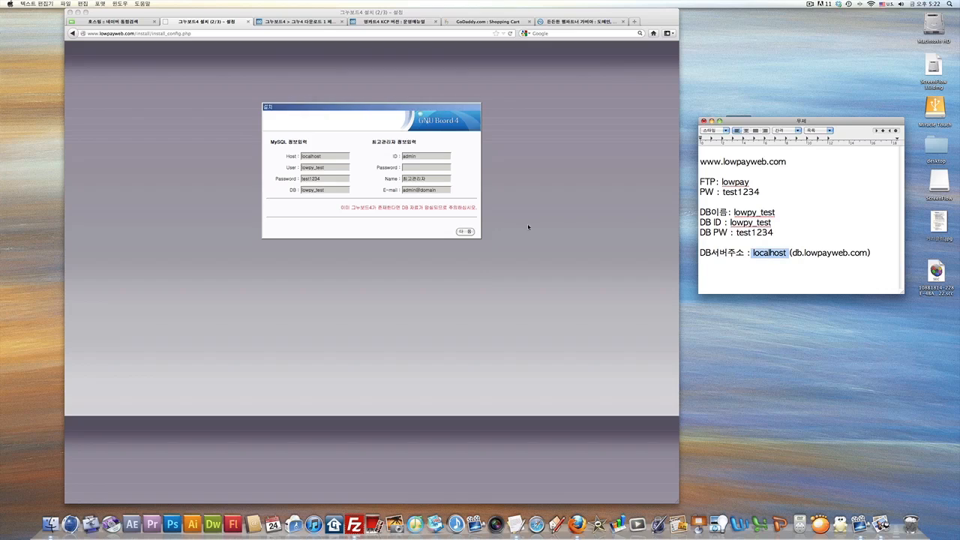
{"action": "left_click_drag", "start_coordinate": [339, 156], "coordinate": [303, 156]}
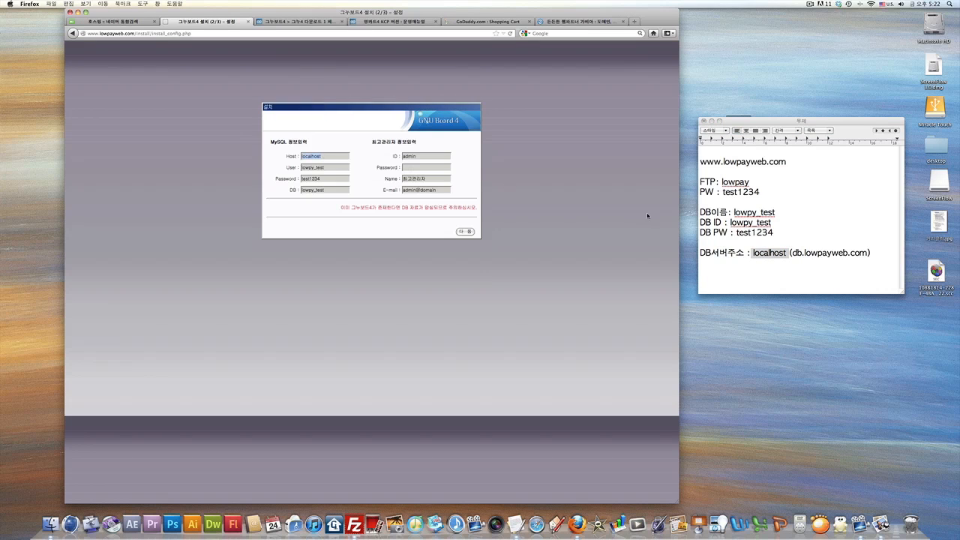
{"action": "left_click", "coordinate": [793, 257]}
{"action": "left_click_drag", "start_coordinate": [792, 254], "coordinate": [868, 253]}
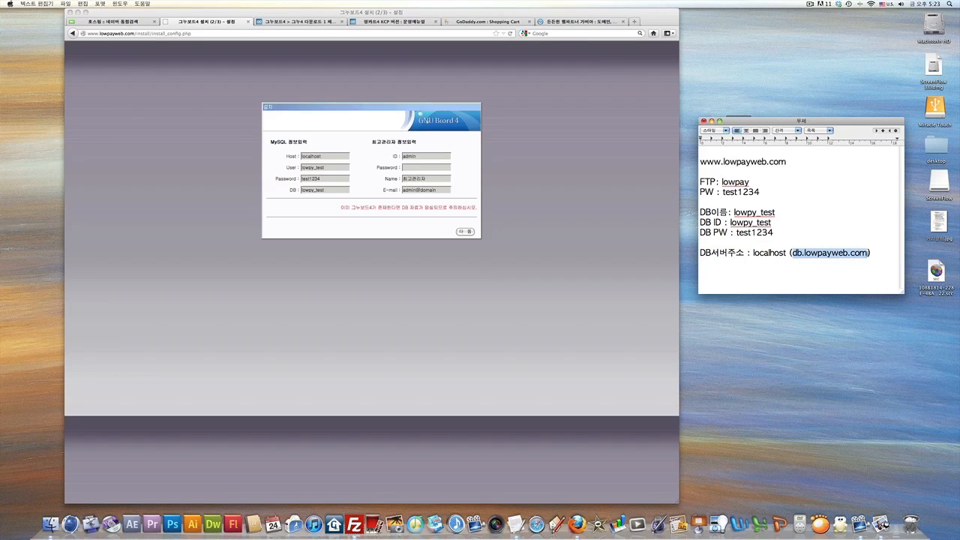
{"action": "left_click", "coordinate": [324, 156]}
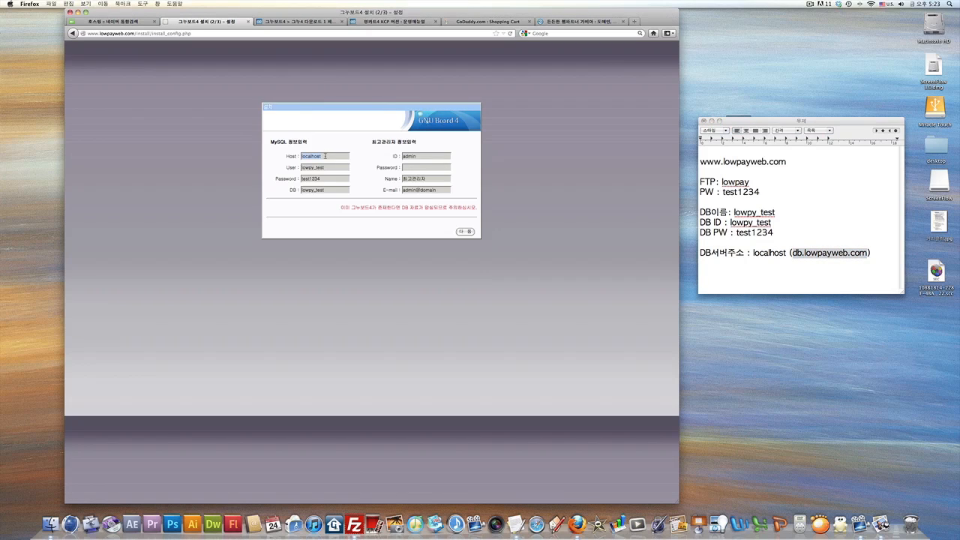
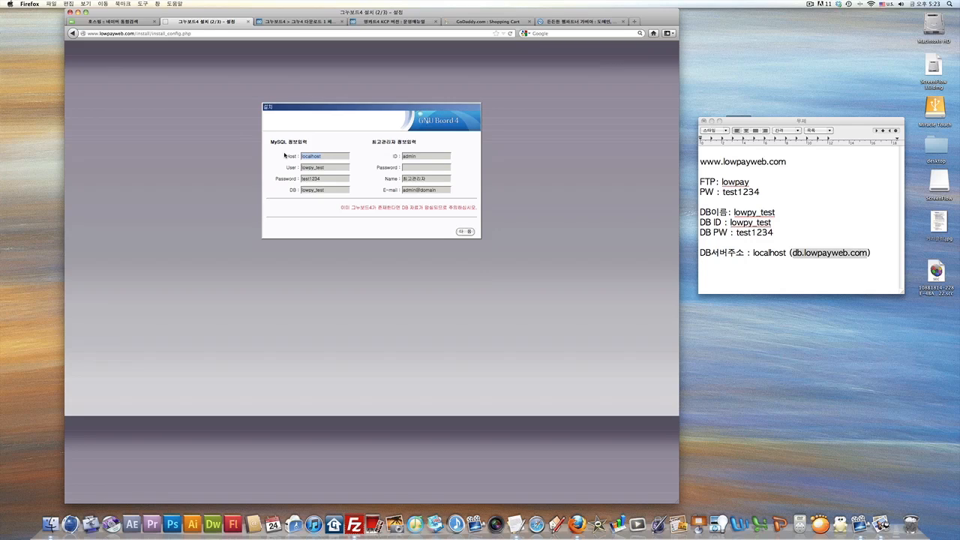
Enter db.lowpayweb.com as the MySQL host, then revert it to localhost.
{"action": "type", "text": "d"}
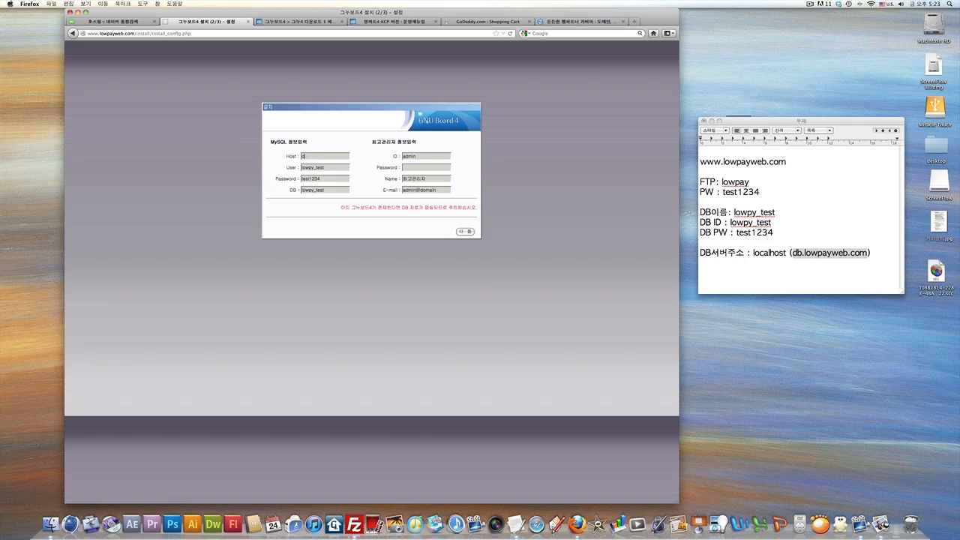
{"action": "type", "text": "b."}
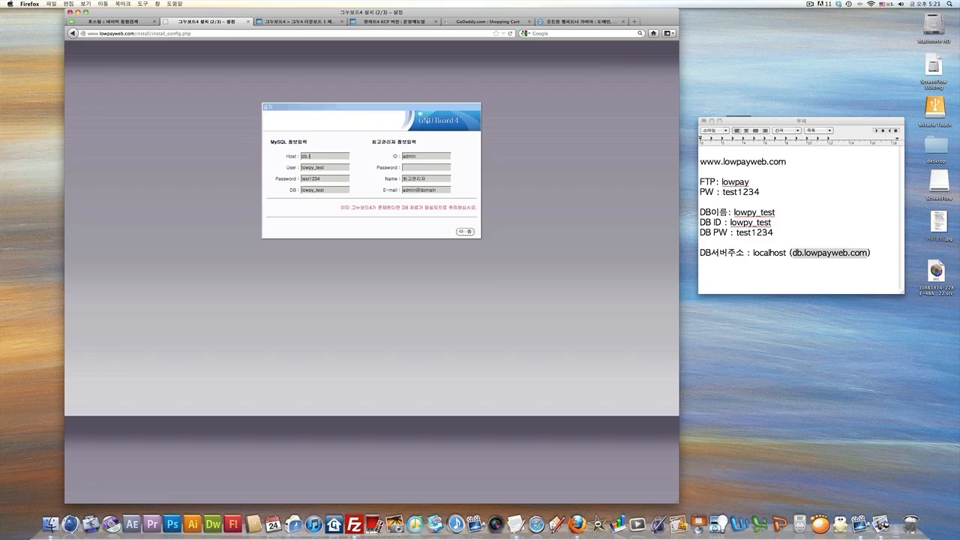
{"action": "type", "text": "lowpayweb.com"}
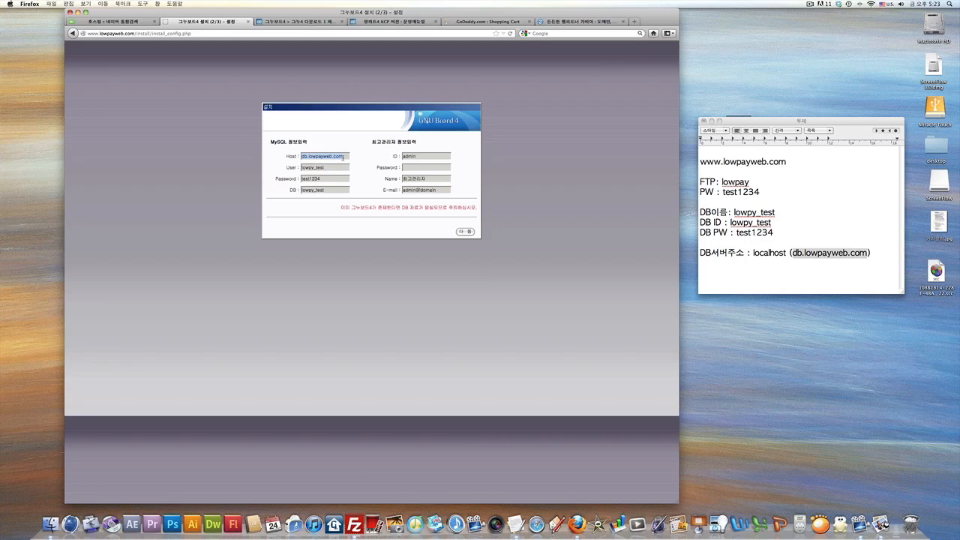
{"action": "key", "text": "BackSpace"}
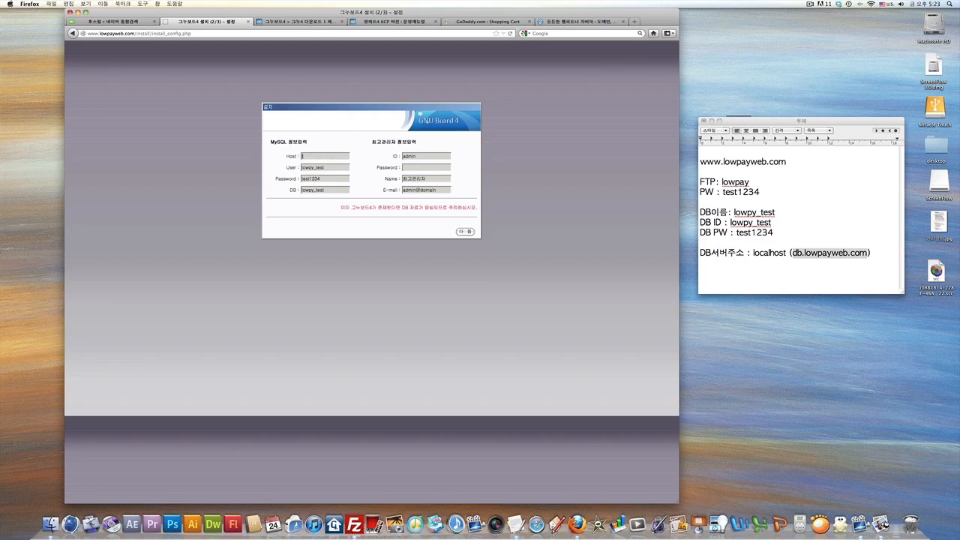
{"action": "type", "text": "localhost"}
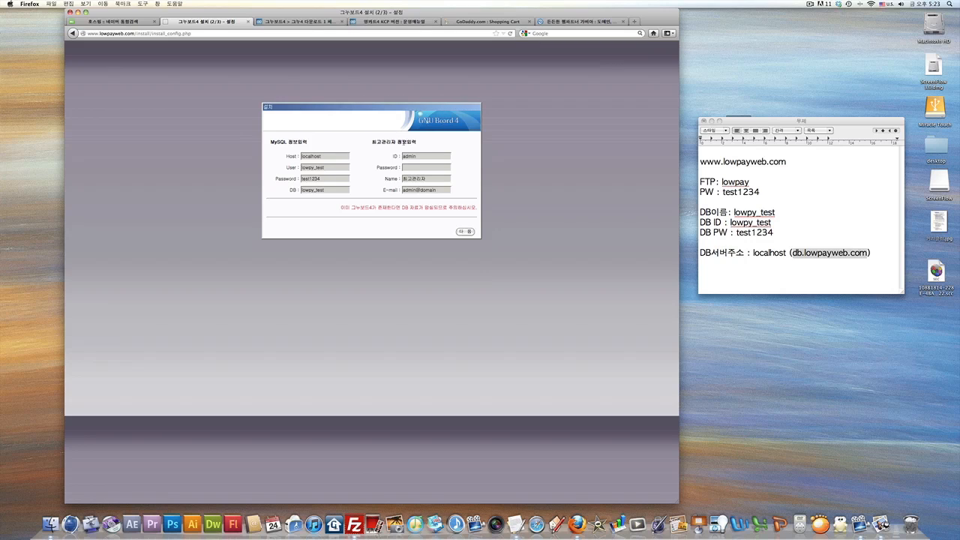
Replace the default admin ID with capycat and enter the admin password.
{"action": "left_click_drag", "start_coordinate": [420, 156], "coordinate": [409, 156]}
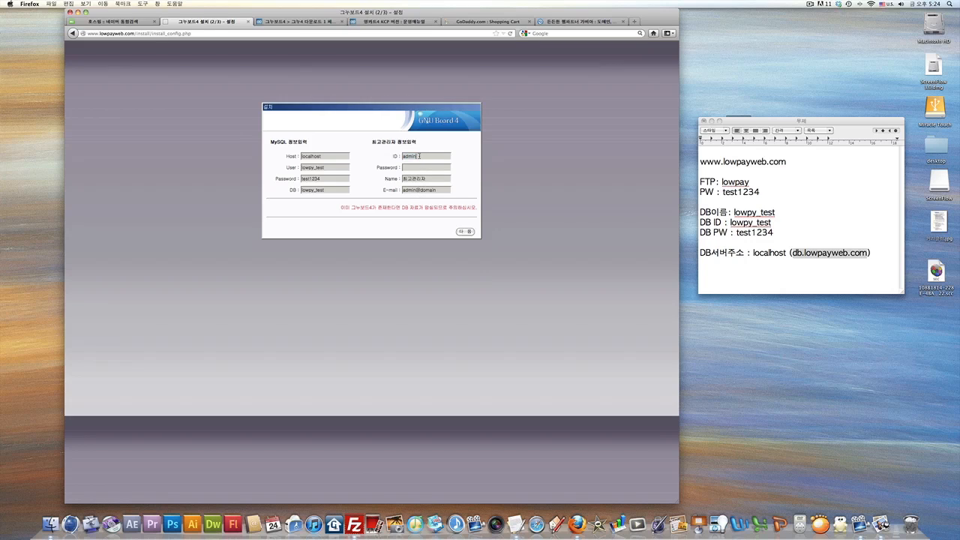
{"action": "key", "text": "super+a"}
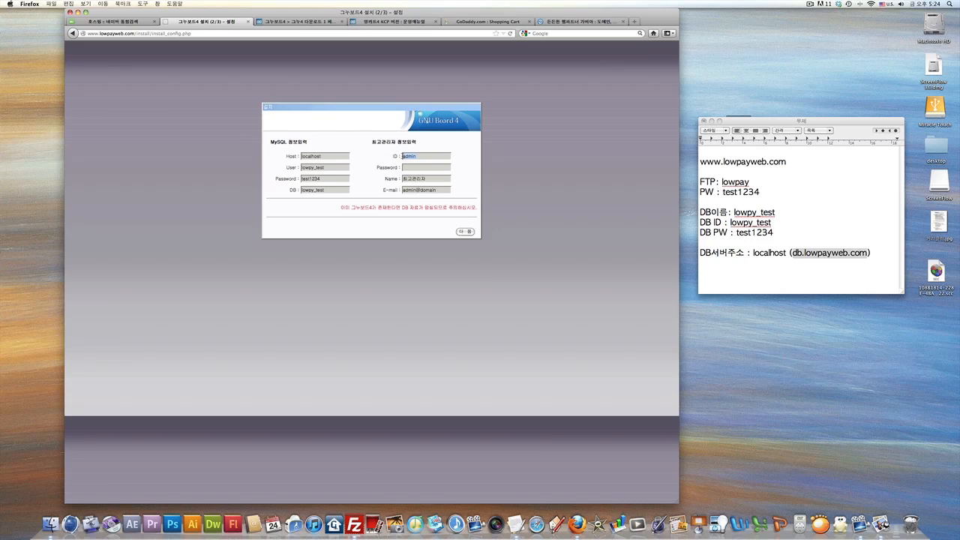
{"action": "type", "text": "ca"}
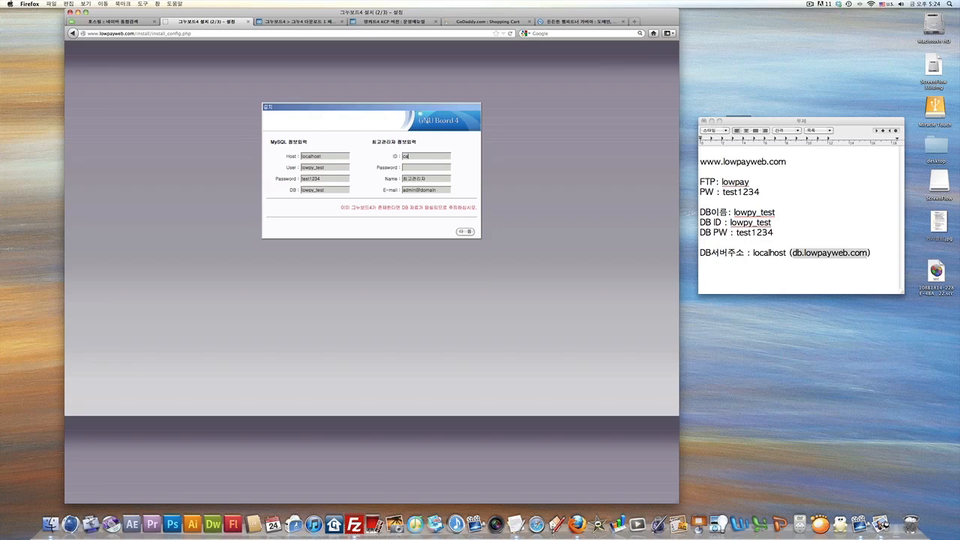
{"action": "type", "text": "pycat"}
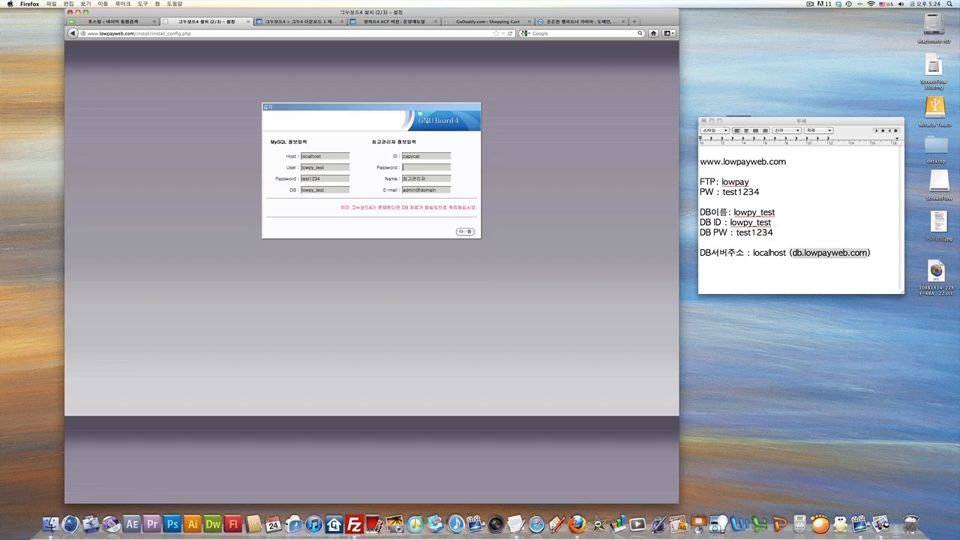
{"action": "type", "text": "1234"}
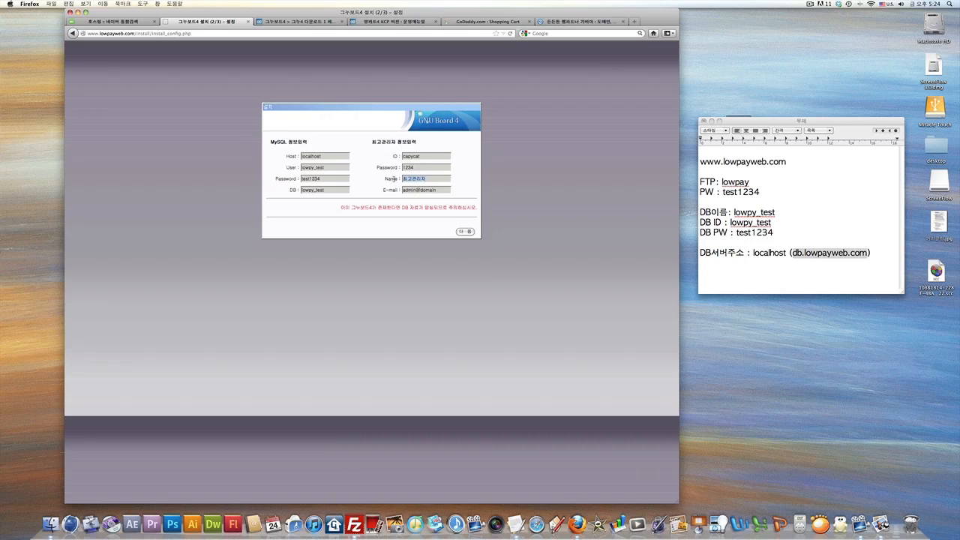
{"action": "type", "text": "카피"}
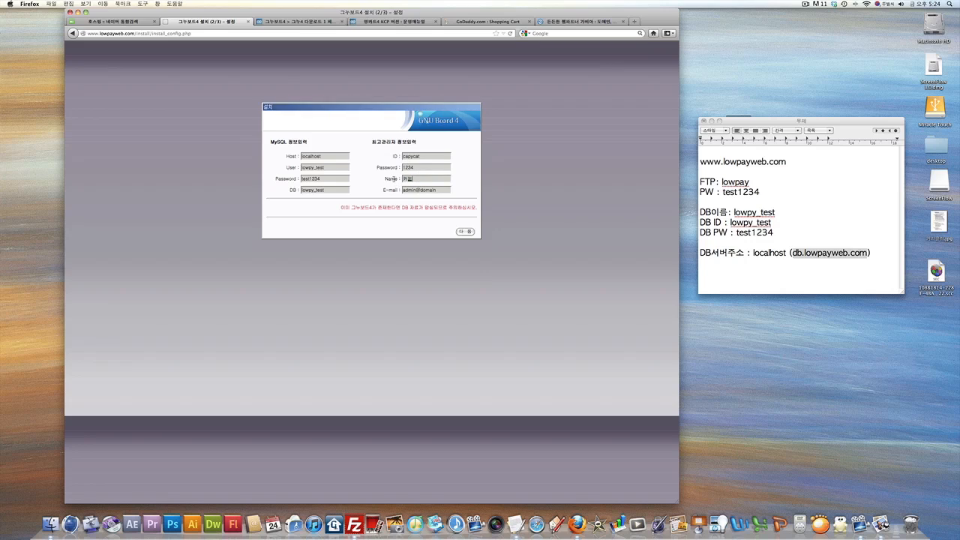
{"action": "type", "text": "캣"}
Replace the default admin@domain e-mail with the site's contact e-mail address.
{"action": "left_click_drag", "start_coordinate": [438, 191], "coordinate": [397, 190]}
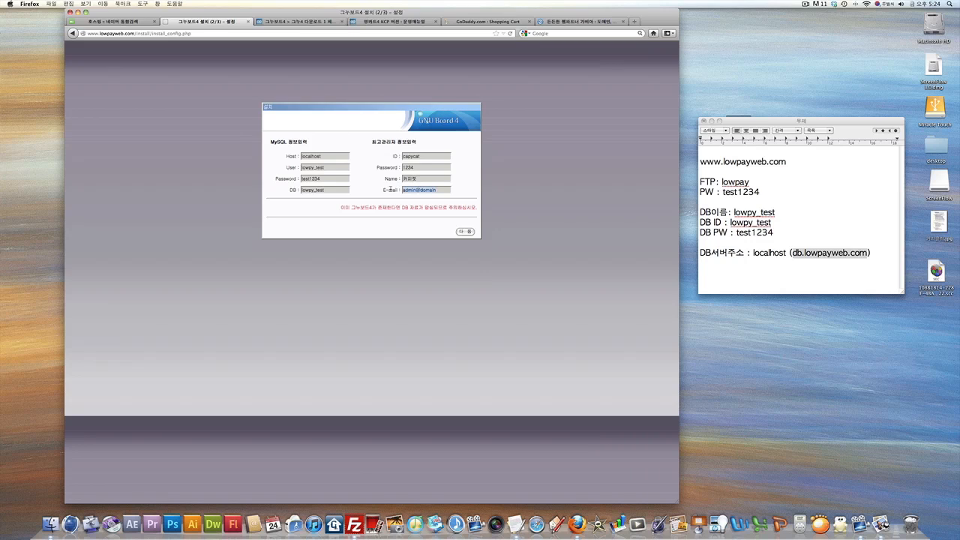
{"action": "key", "text": "super+space"}
{"action": "key", "text": "BackSpace"}
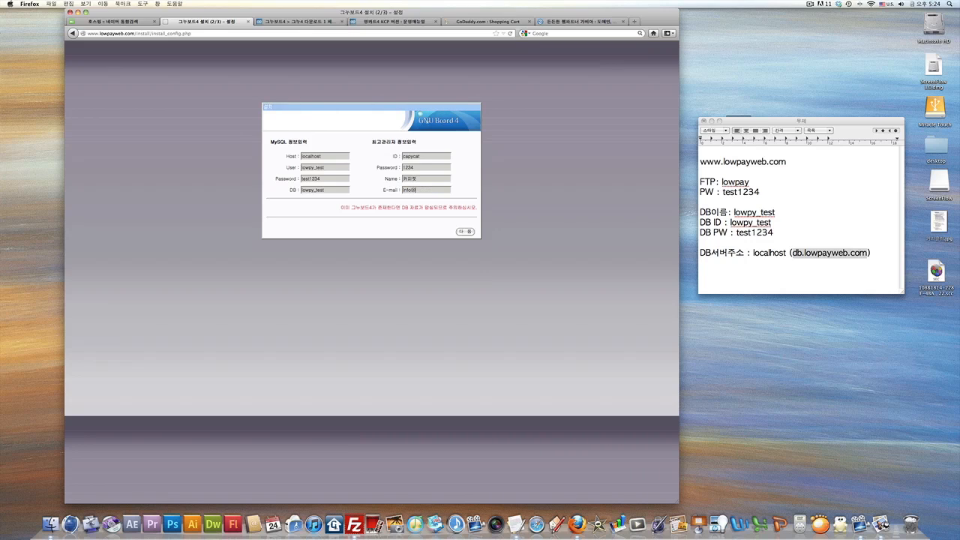
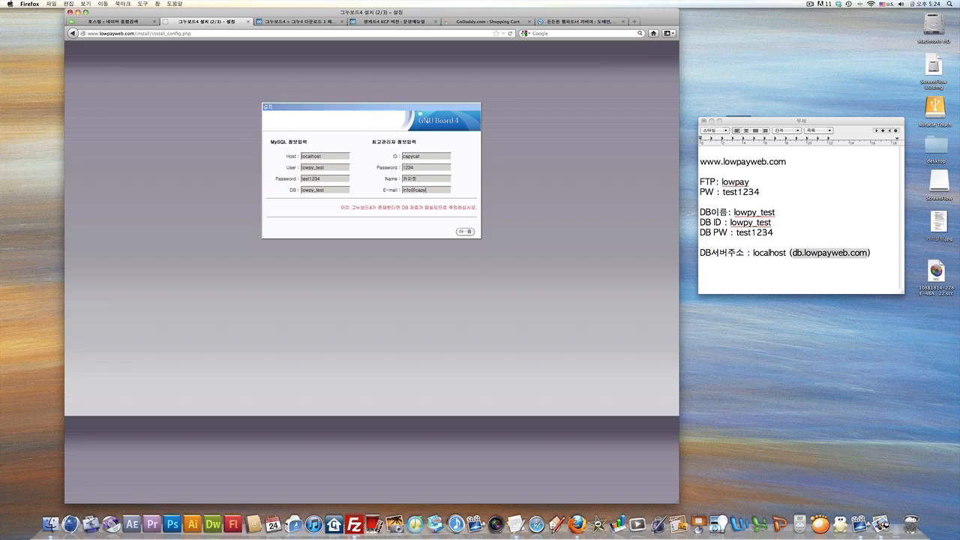
Submit the form, note the MySQL host/user/password error and dismiss it.
{"action": "left_click", "coordinate": [466, 232]}
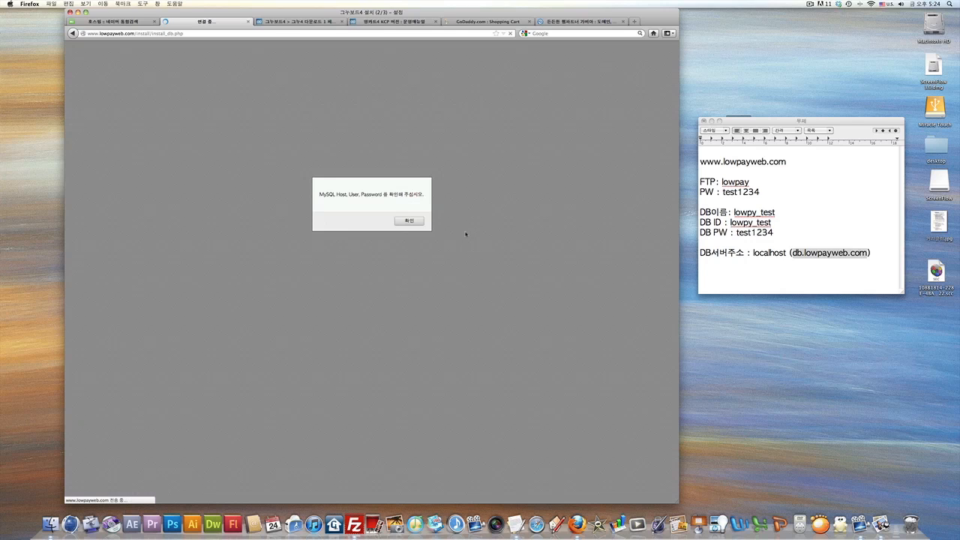
{"action": "left_click_drag", "start_coordinate": [321, 194], "coordinate": [423, 195]}
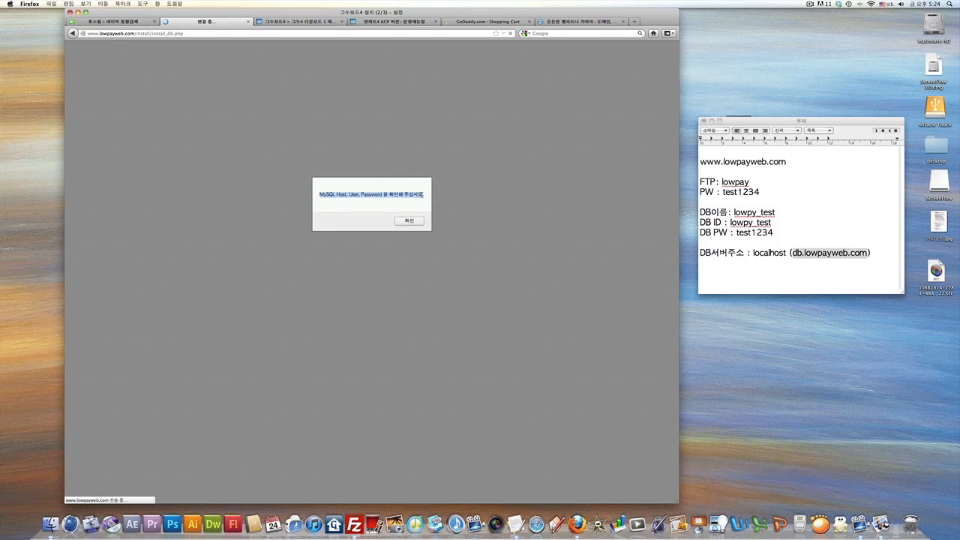
{"action": "left_click", "coordinate": [409, 220]}
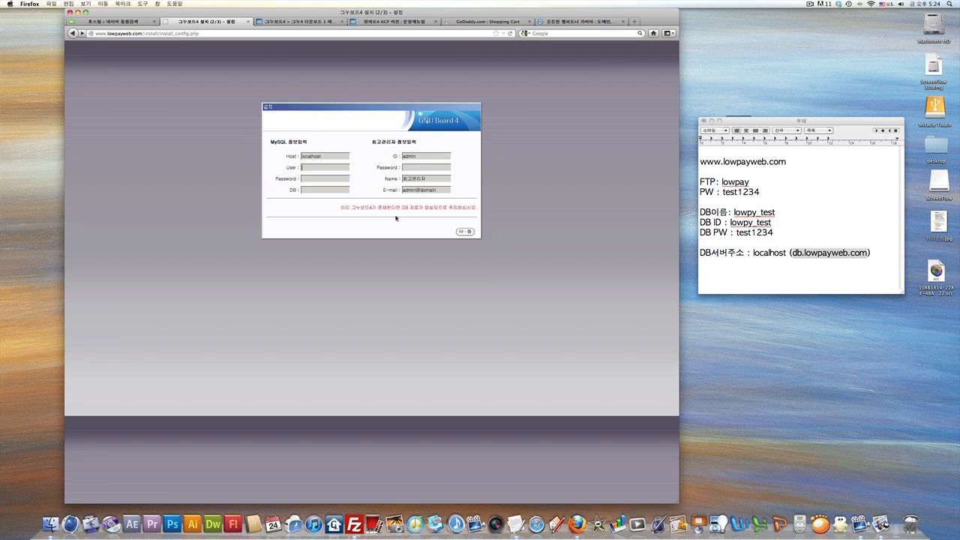
{"action": "double_click", "coordinate": [316, 156]}
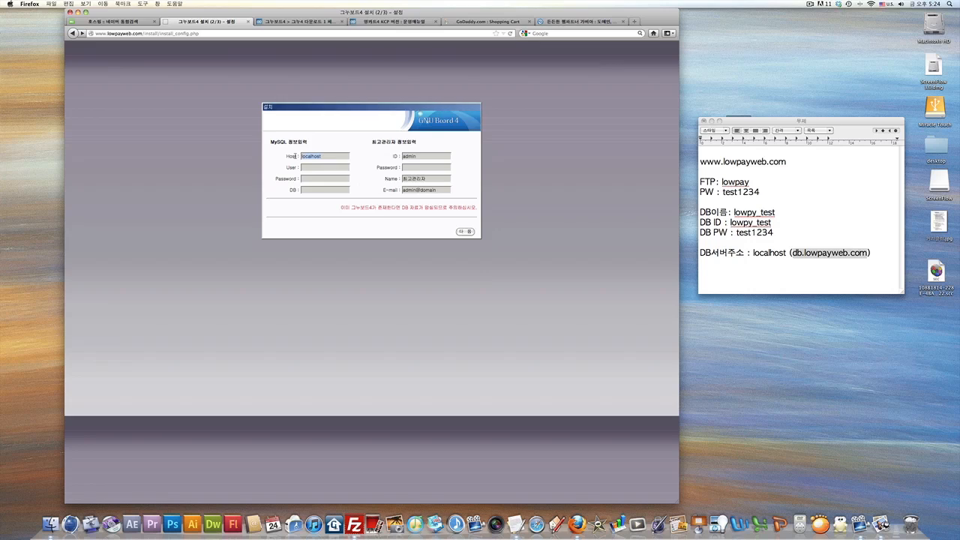
{"action": "left_click", "coordinate": [304, 167]}
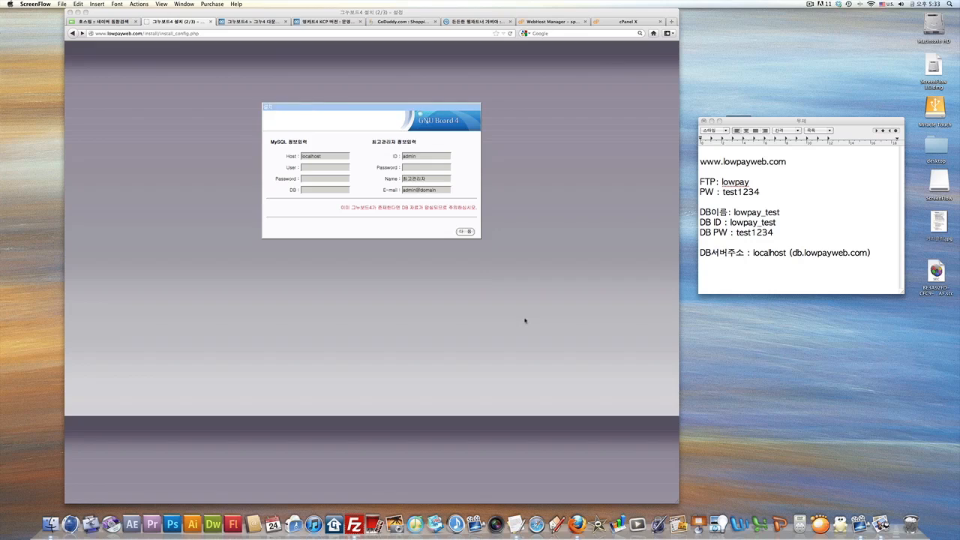
Check the lowpay_test credentials in the notes and retype the MySQL user from them.
{"action": "left_click", "coordinate": [731, 227]}
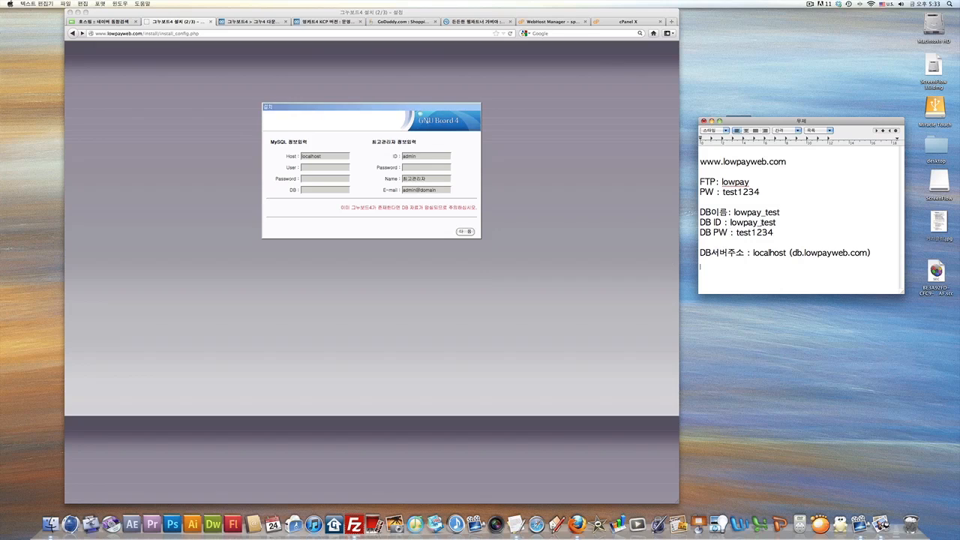
{"action": "left_click_drag", "start_coordinate": [733, 213], "coordinate": [777, 235]}
{"action": "left_click", "coordinate": [778, 239]}
{"action": "left_click", "coordinate": [323, 167]}
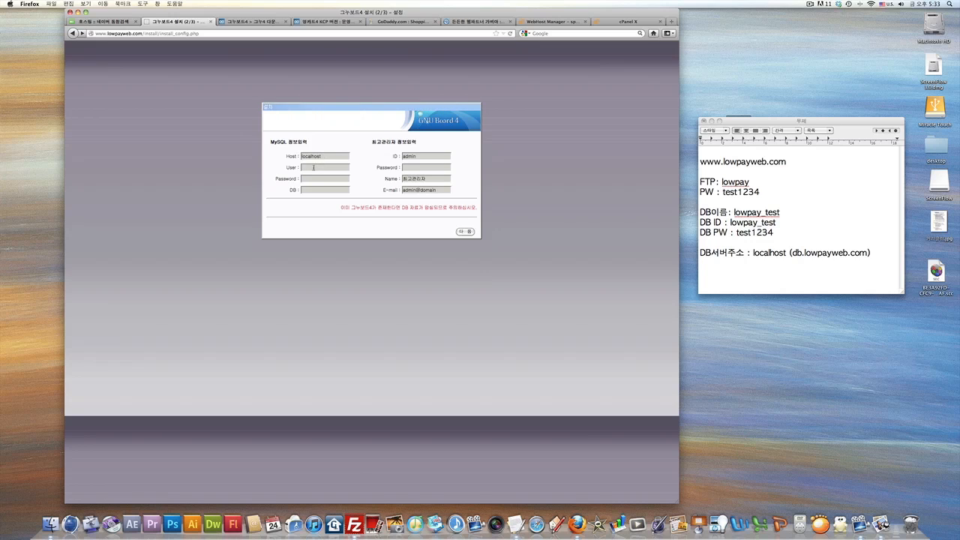
{"action": "type", "text": "low"}
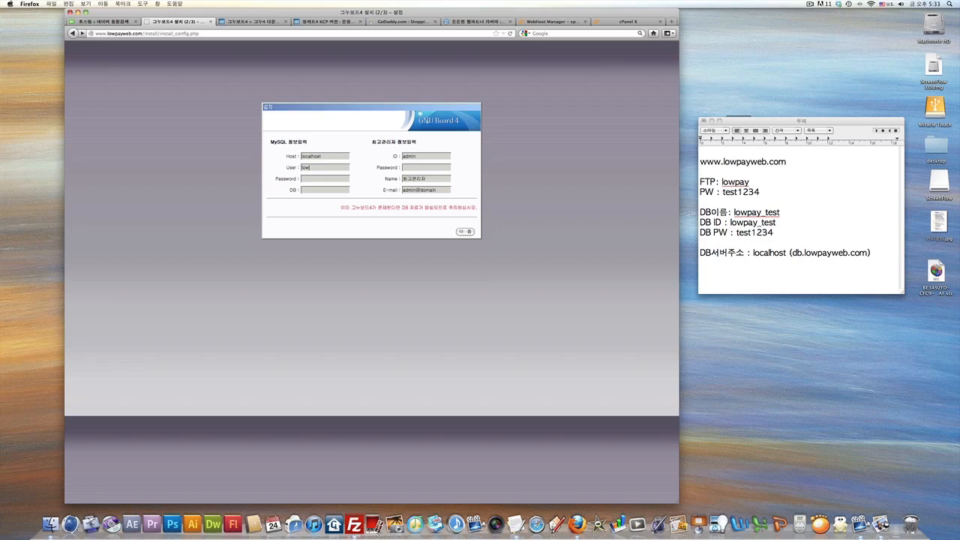
{"action": "type", "text": "pay_"}
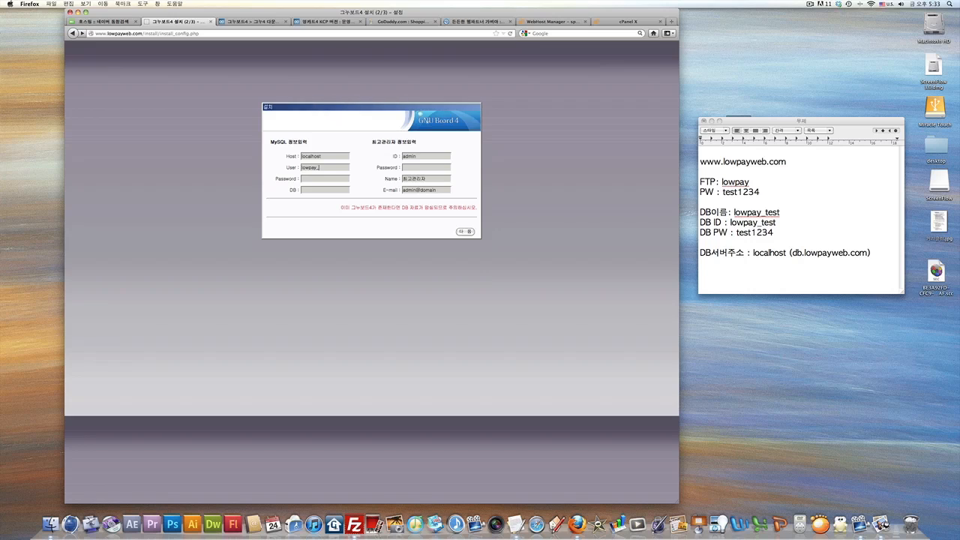
{"action": "type", "text": "test"}
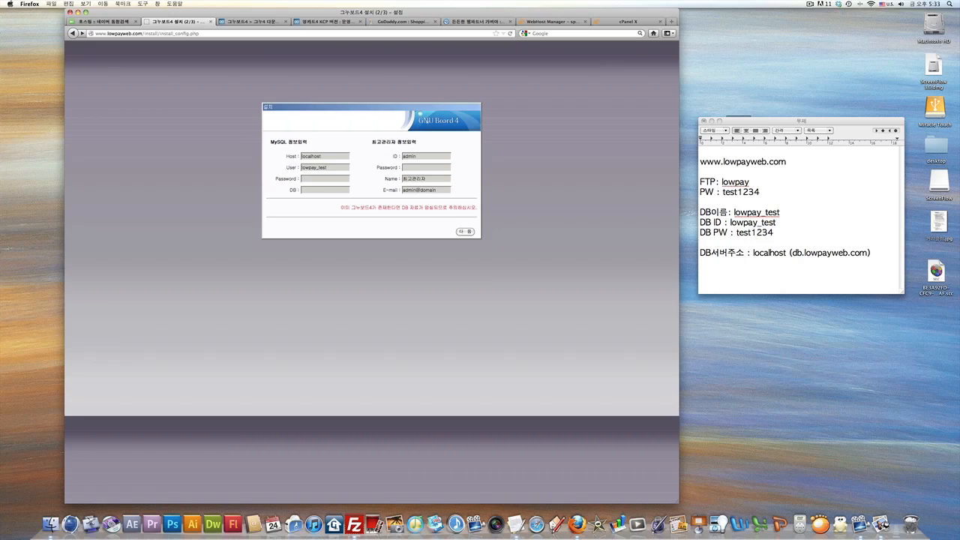
{"action": "type", "text": "test1234"}
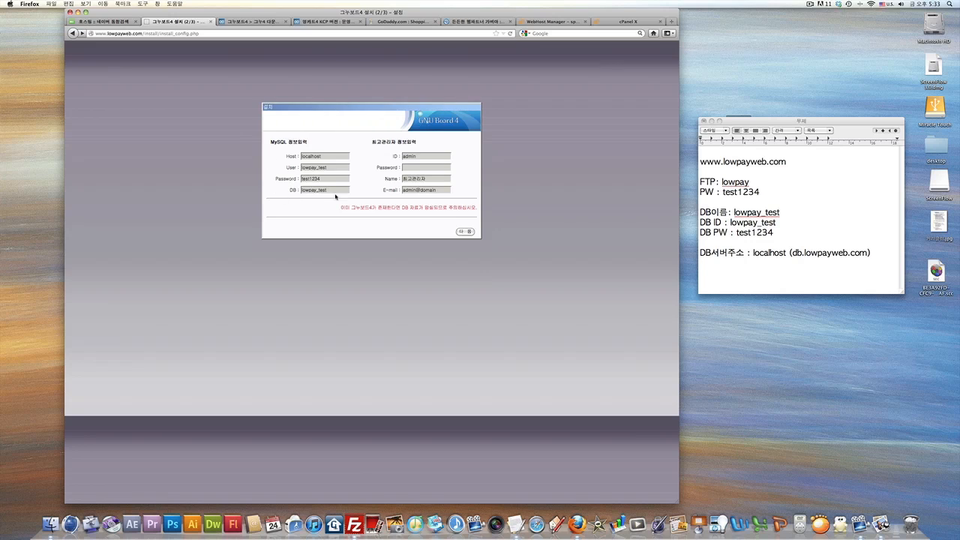
Enter admin ID capyca1234, name 카피캣 in Korean input, and the site's contact e-mail.
{"action": "left_click", "coordinate": [427, 157]}
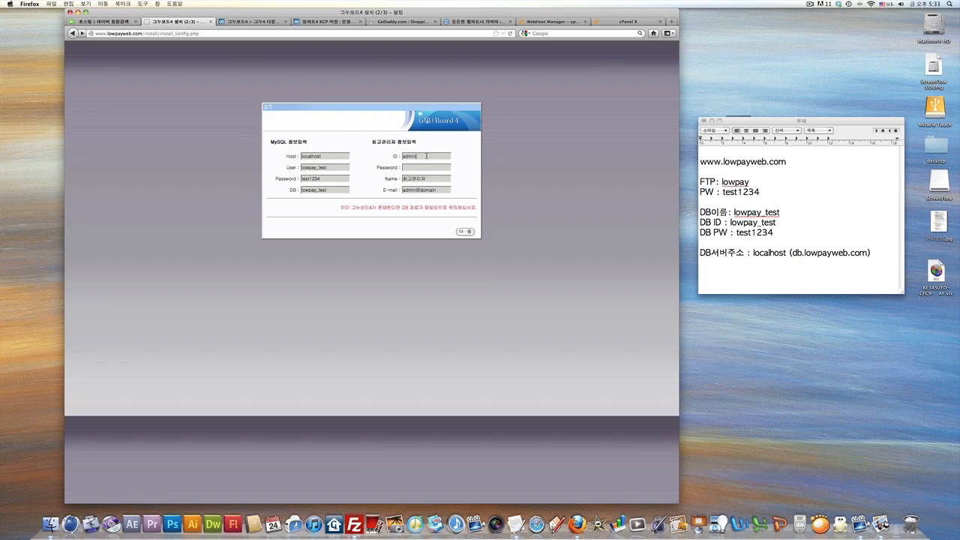
{"action": "type", "text": "capycat"}
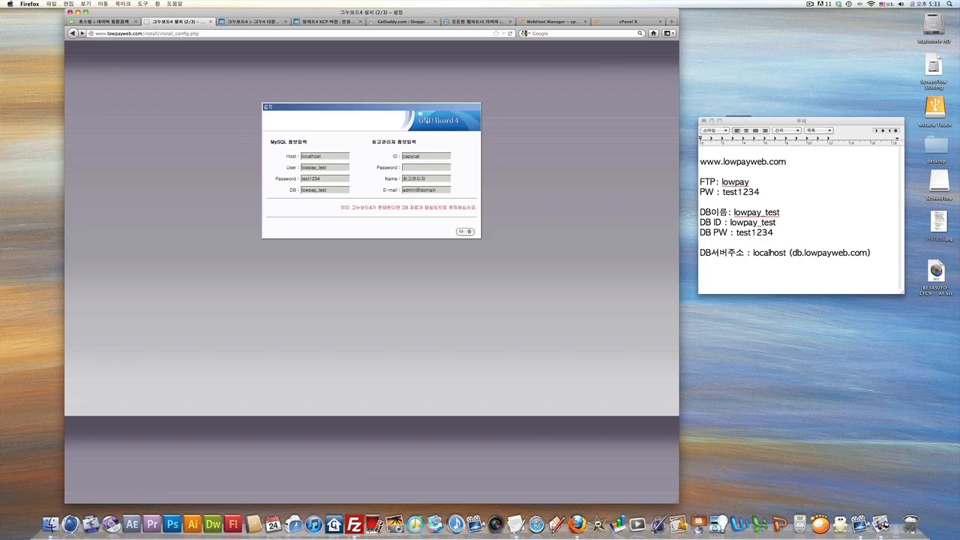
{"action": "type", "text": "1234"}
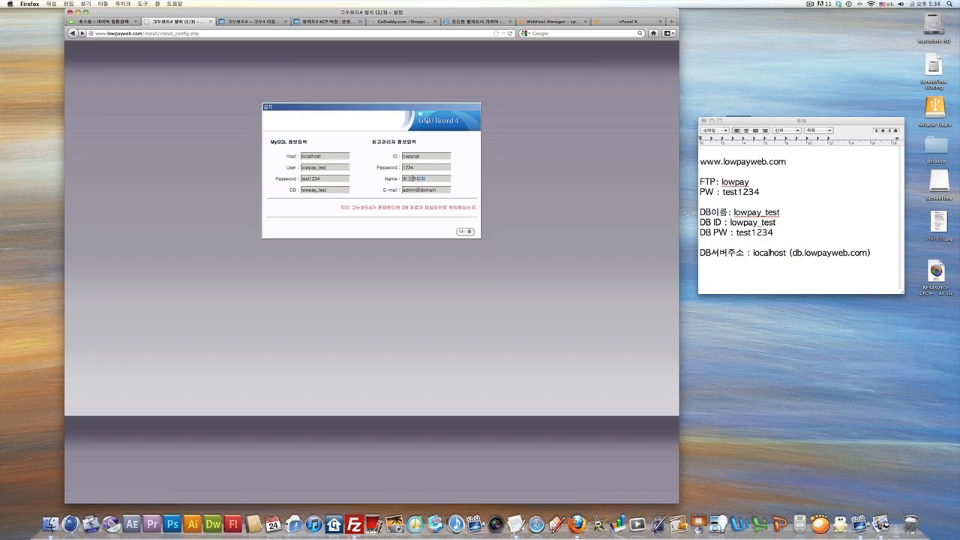
{"action": "left_click_drag", "start_coordinate": [412, 179], "coordinate": [396, 178]}
{"action": "key", "text": "super+space"}
{"action": "type", "text": "카피캣"}
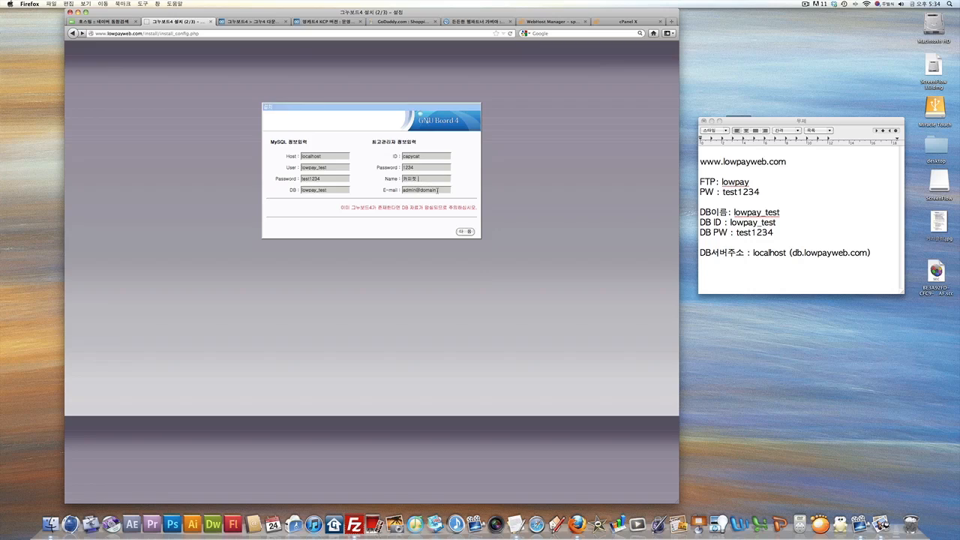
{"action": "key", "text": "super+space"}
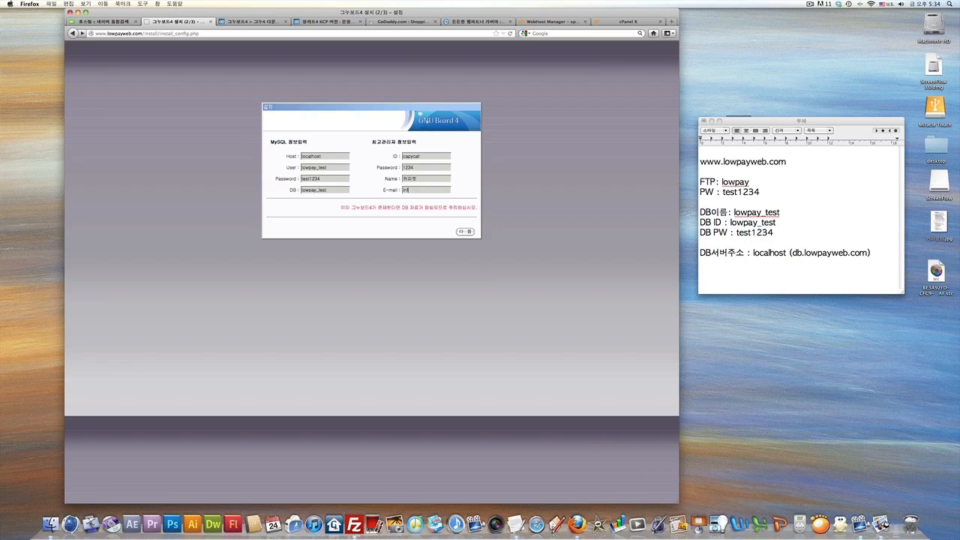
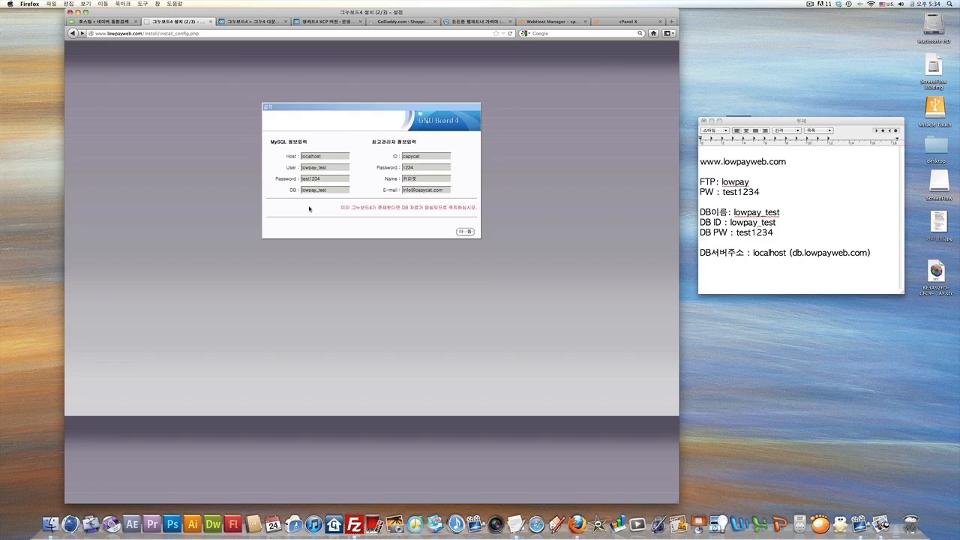
Run the installation and open the new board's main page with its login box.
{"action": "left_click", "coordinate": [465, 232]}
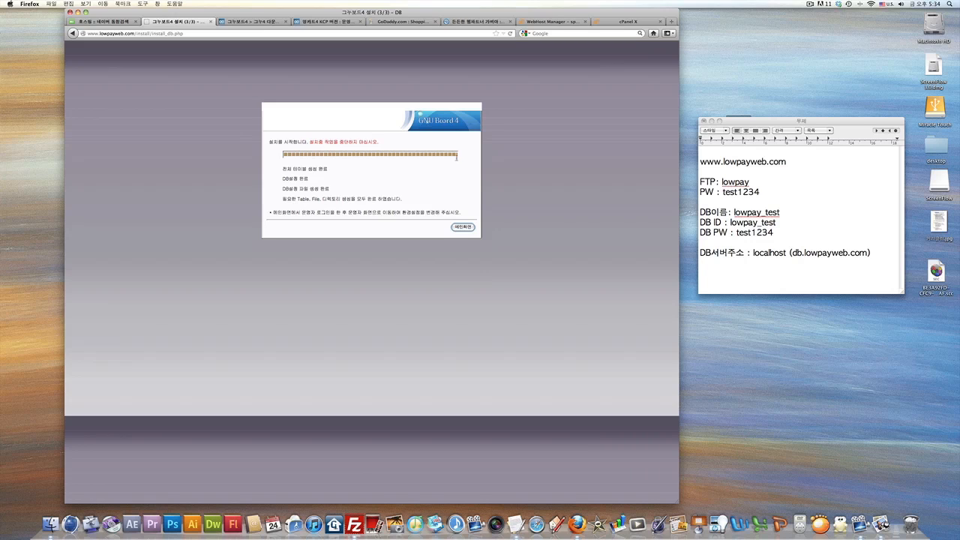
{"action": "left_click", "coordinate": [465, 229]}
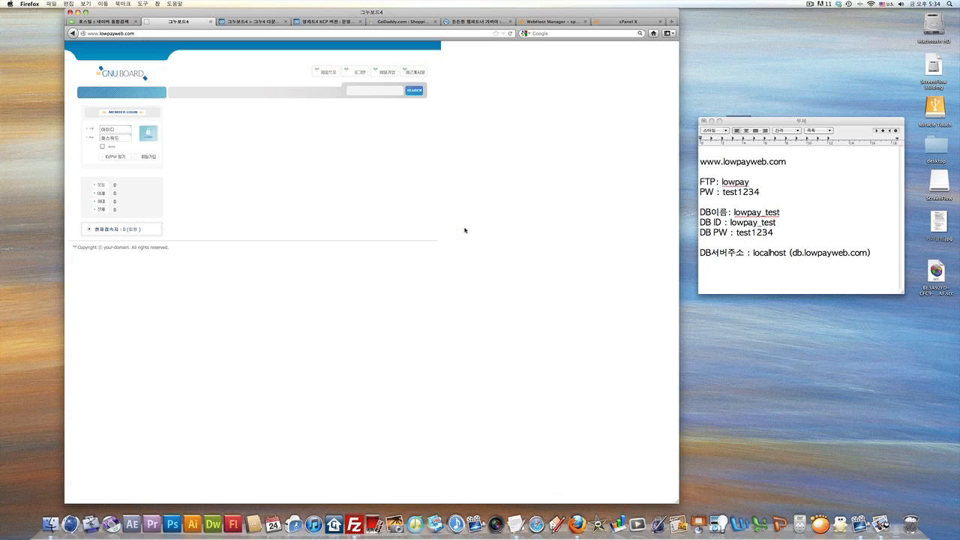
{"action": "left_click", "coordinate": [115, 129]}
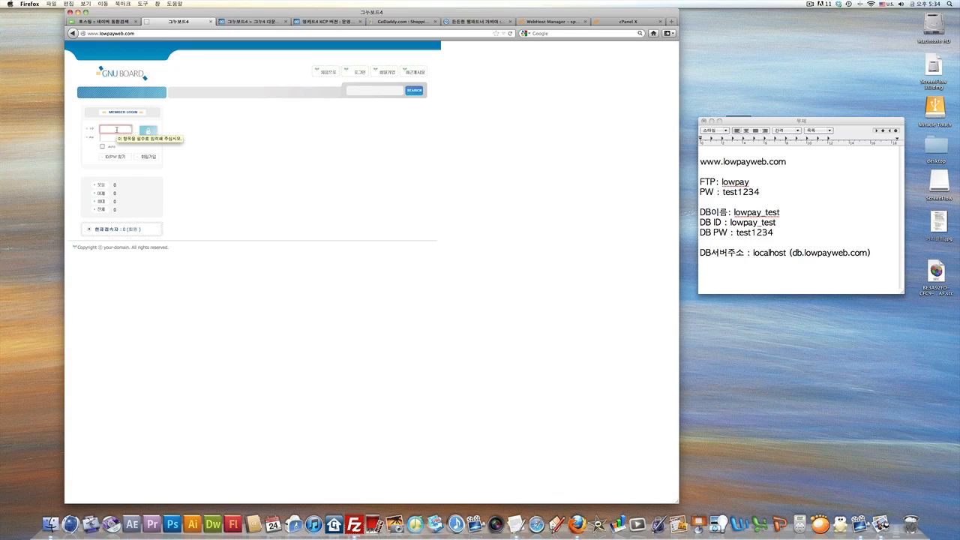
Log in to the board with admin ID capycat and its password.
{"action": "type", "text": "capycat"}
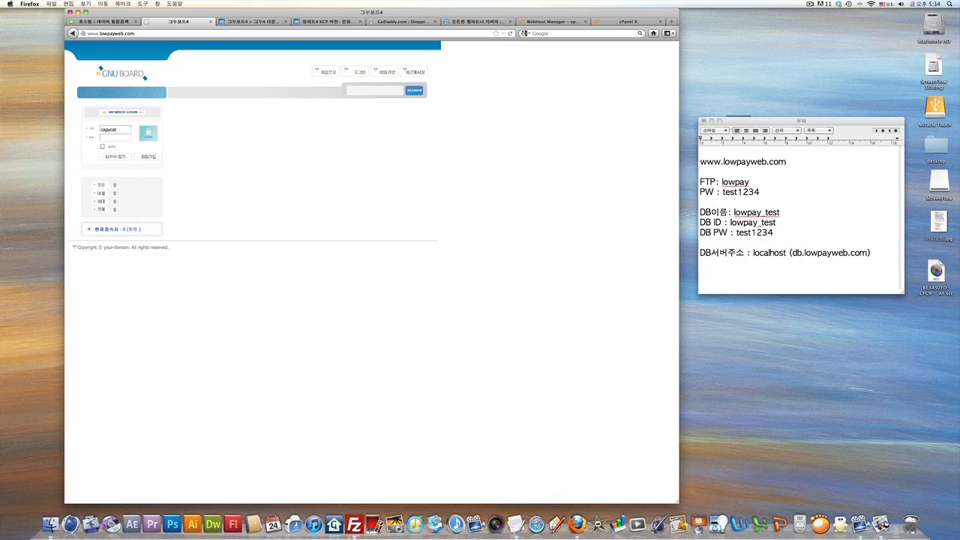
{"action": "key", "text": "Tab"}
{"action": "type", "text": "••••"}
{"action": "left_click", "coordinate": [147, 134]}
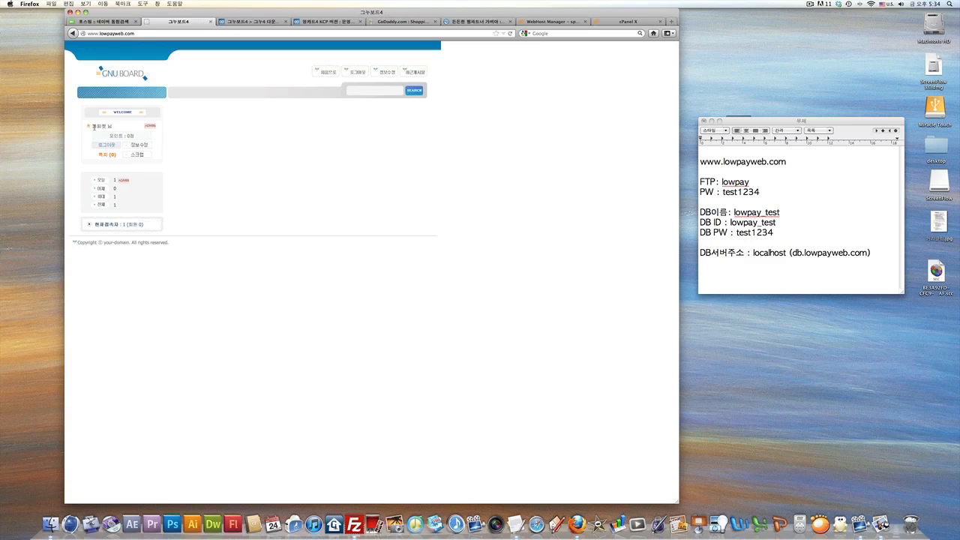
Open the admin main page via the ADMIN link beside the welcome name.
{"action": "mouse_move", "coordinate": [93, 126]}
{"action": "left_mouse_down"}
{"action": "mouse_move", "coordinate": [110, 127]}
{"action": "mouse_move", "coordinate": [92, 127]}
{"action": "left_mouse_up"}
{"action": "left_click", "coordinate": [117, 128]}
{"action": "left_click", "coordinate": [119, 127]}
{"action": "left_click", "coordinate": [151, 127]}
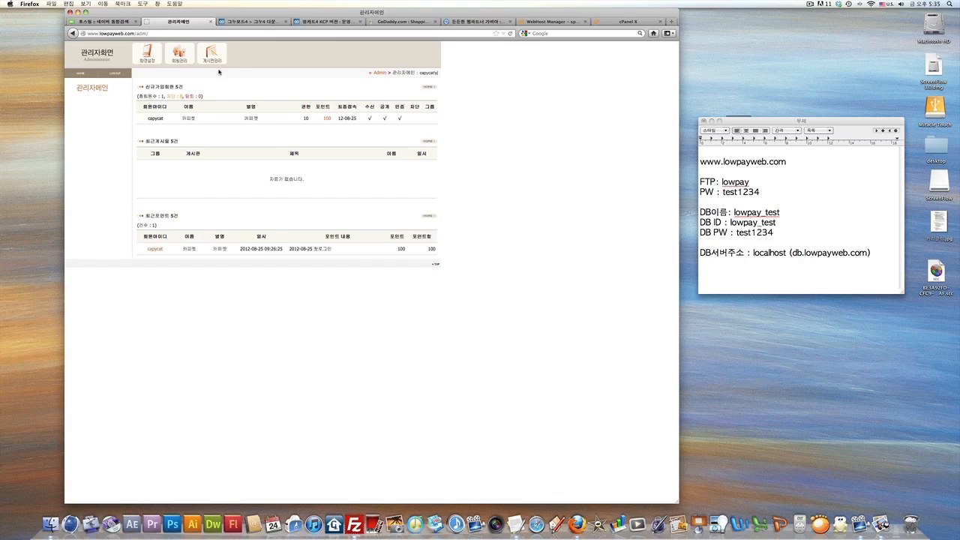
{"action": "mouse_move", "coordinate": [213, 70]}
{"action": "mouse_move", "coordinate": [180, 72]}
{"action": "mouse_move", "coordinate": [2, 538]}
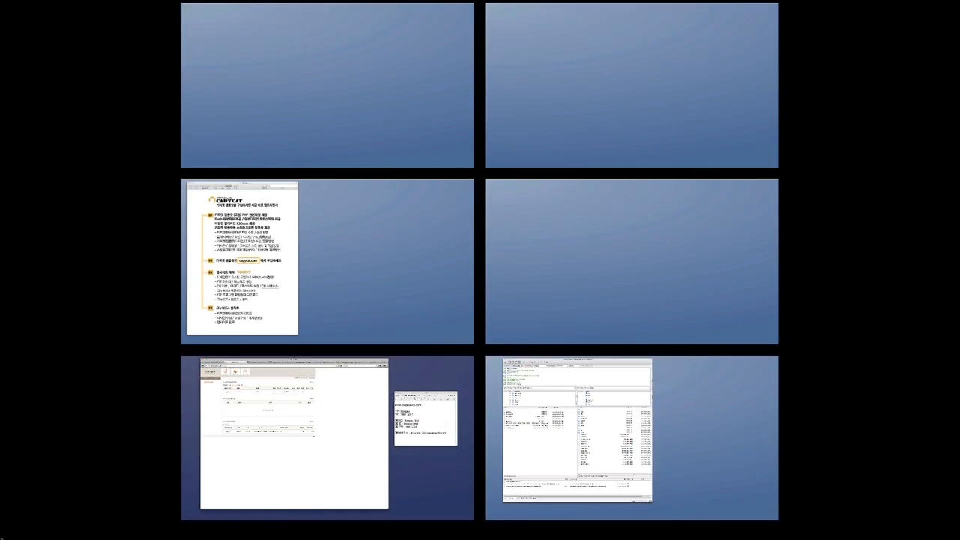
{"action": "left_click", "coordinate": [638, 380]}
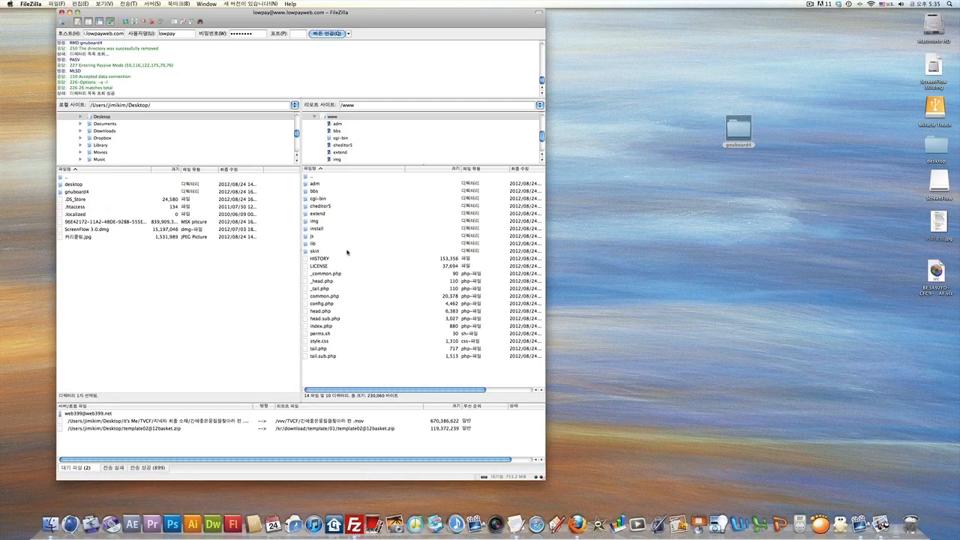
{"action": "left_click", "coordinate": [306, 230]}
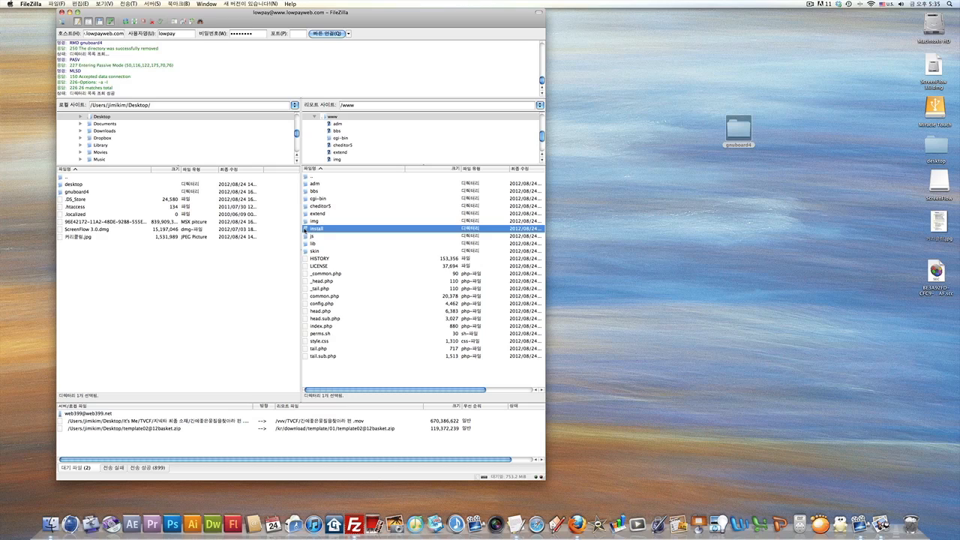
{"action": "double_click", "coordinate": [306, 231]}
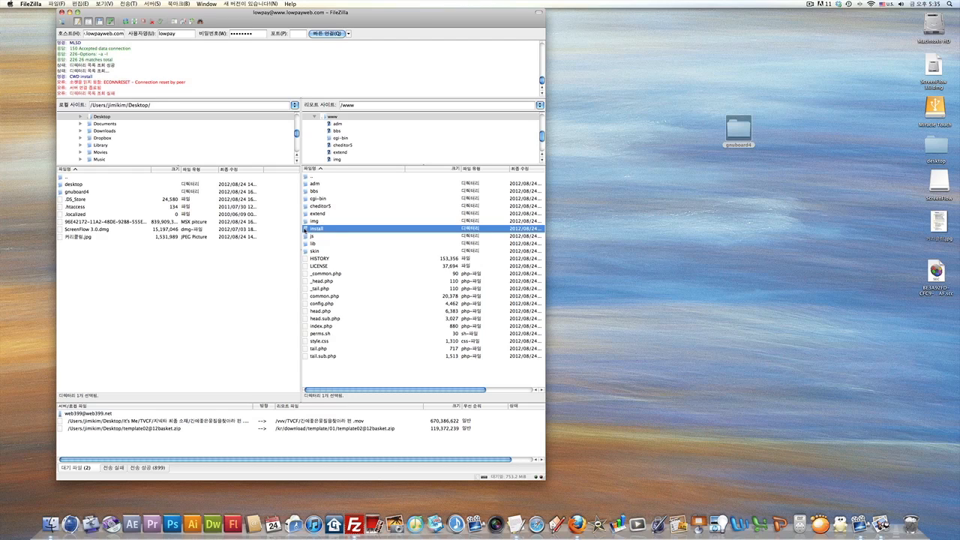
{"action": "double_click", "coordinate": [305, 177]}
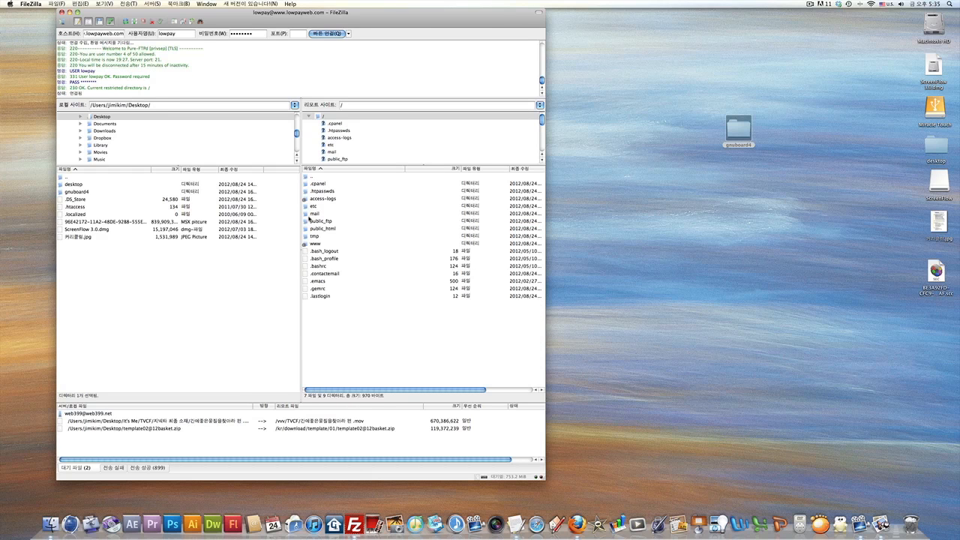
{"action": "double_click", "coordinate": [307, 229]}
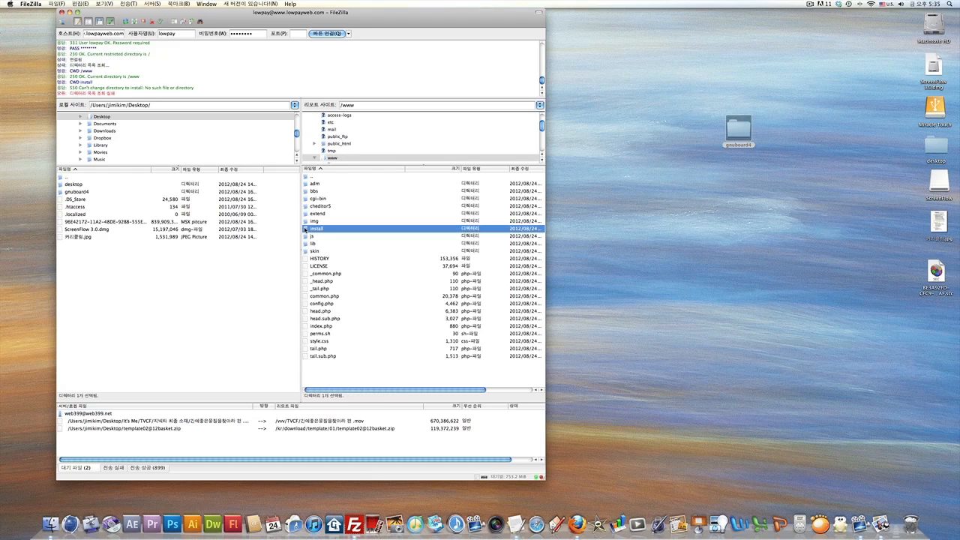
Rename the remote install folder to install.bak.
{"action": "right_click", "coordinate": [307, 230]}
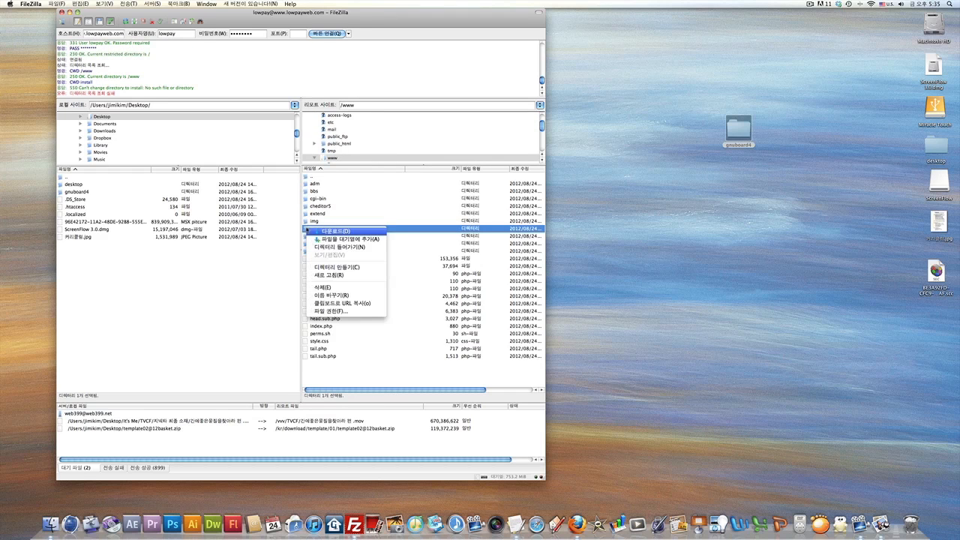
{"action": "left_click", "coordinate": [335, 288]}
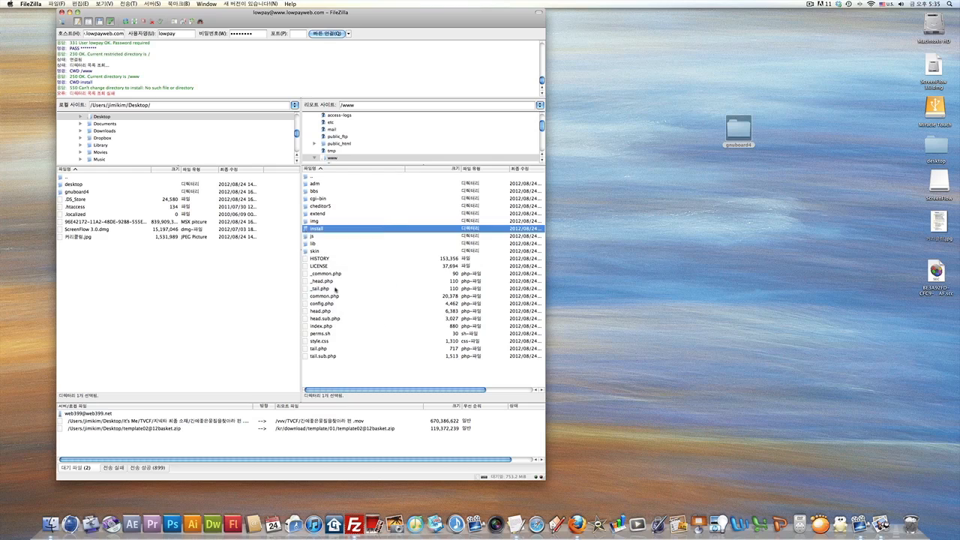
{"action": "left_click", "coordinate": [547, 141]}
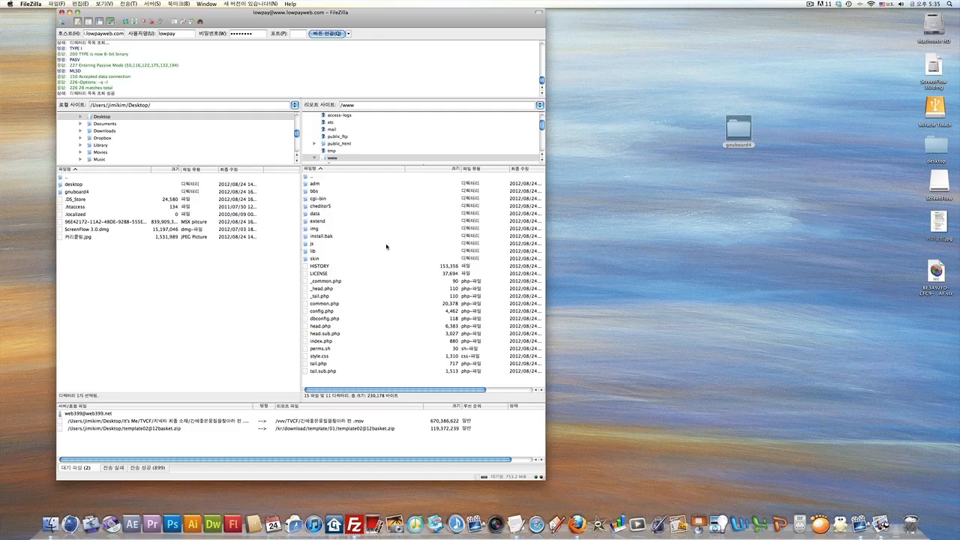
{"action": "mouse_move", "coordinate": [15, 521]}
{"action": "key", "text": "Left"}
{"action": "key", "text": "Return"}
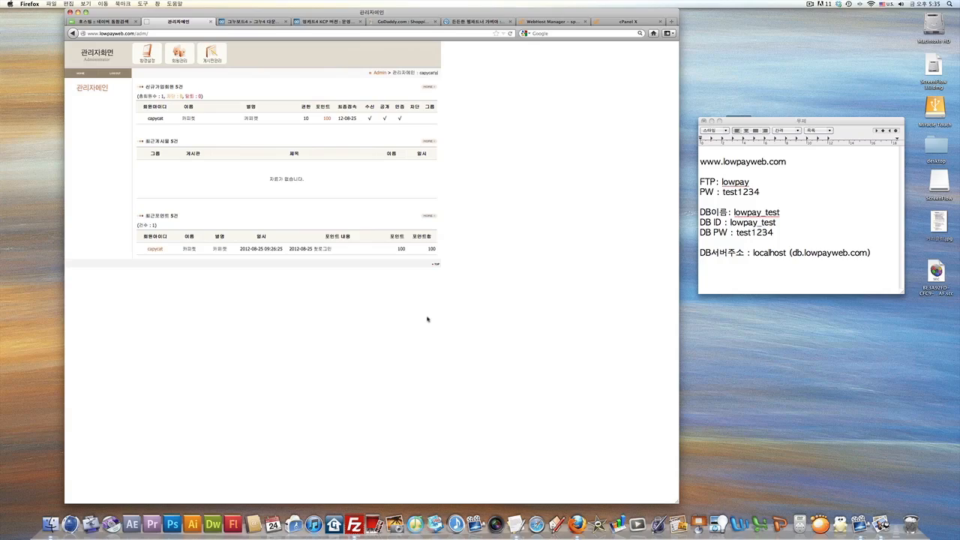
Switch to the desktop showing the CAPYCAT curriculum image in Preview.
{"action": "mouse_move", "coordinate": [1, 539]}
{"action": "left_click", "coordinate": [204, 324]}
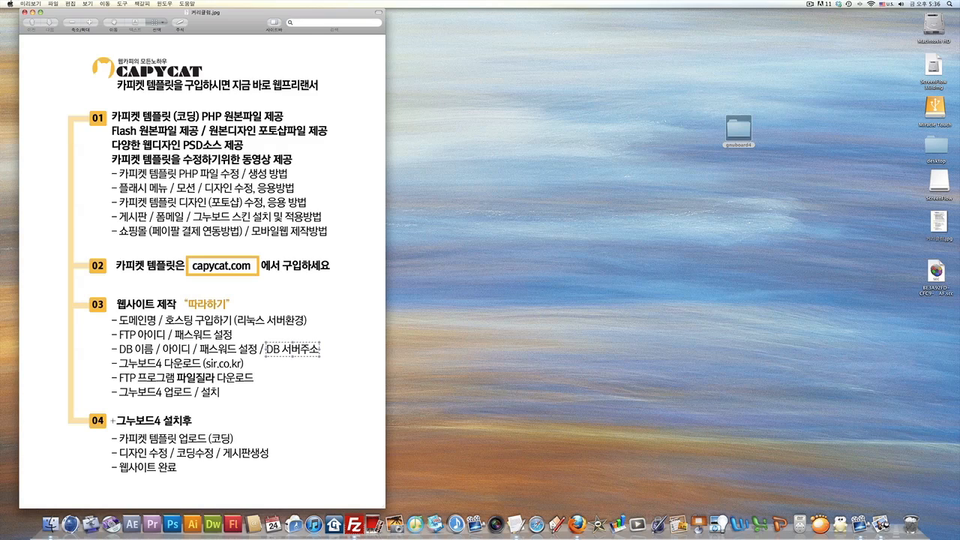
Mark section 04 of the outline, then return to the GnuBoard4 admin page.
{"action": "left_click_drag", "start_coordinate": [110, 417], "coordinate": [270, 474]}
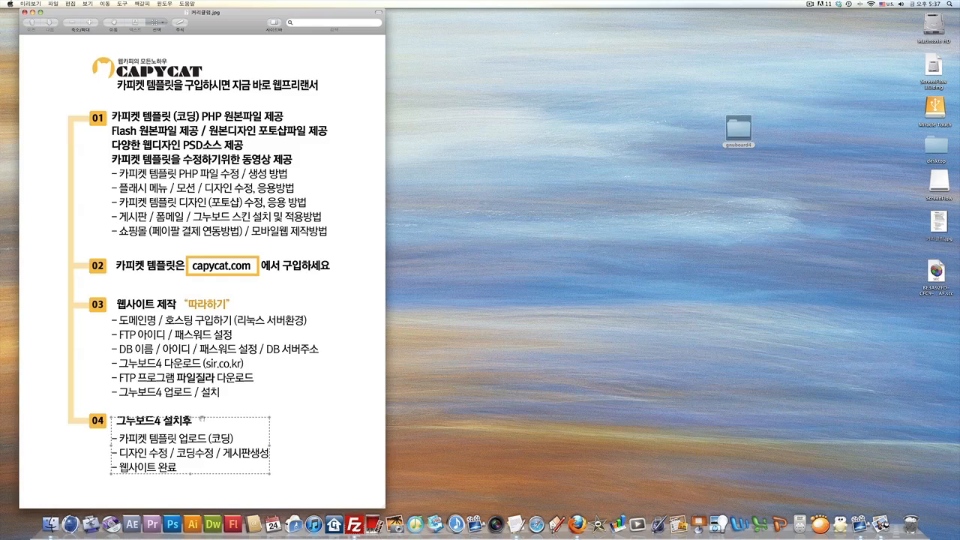
{"action": "key", "text": "F8"}
{"action": "left_click", "coordinate": [279, 428]}
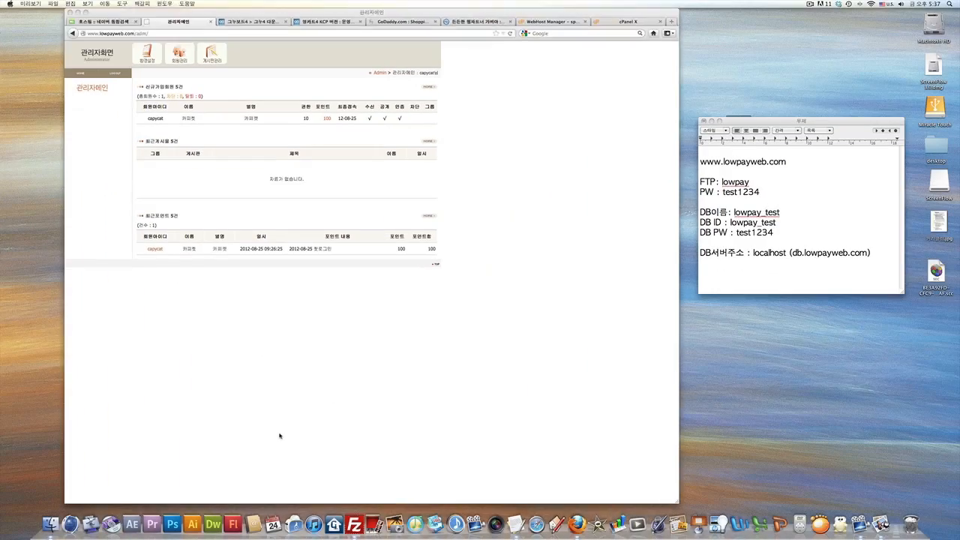